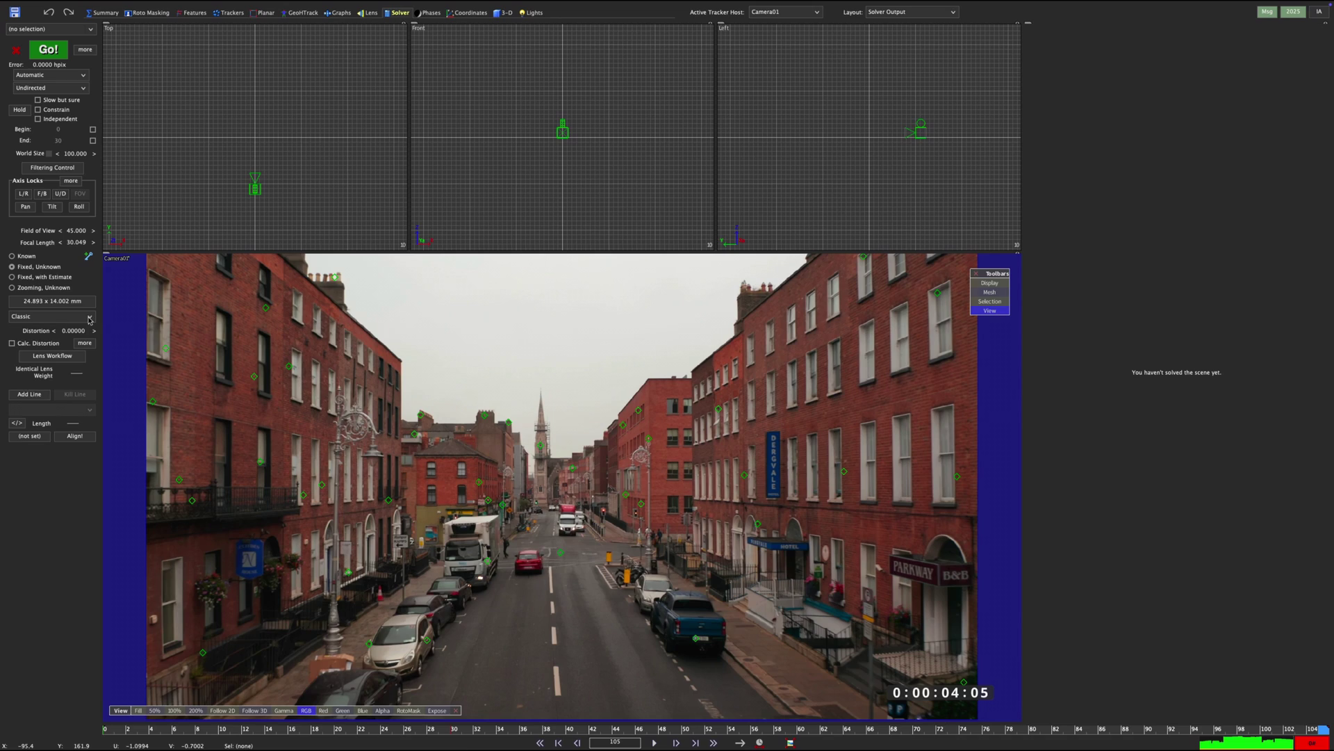
# - Show the street drone shot in the Solver room with the lens distortion model list open
pyautogui.click(89, 316)
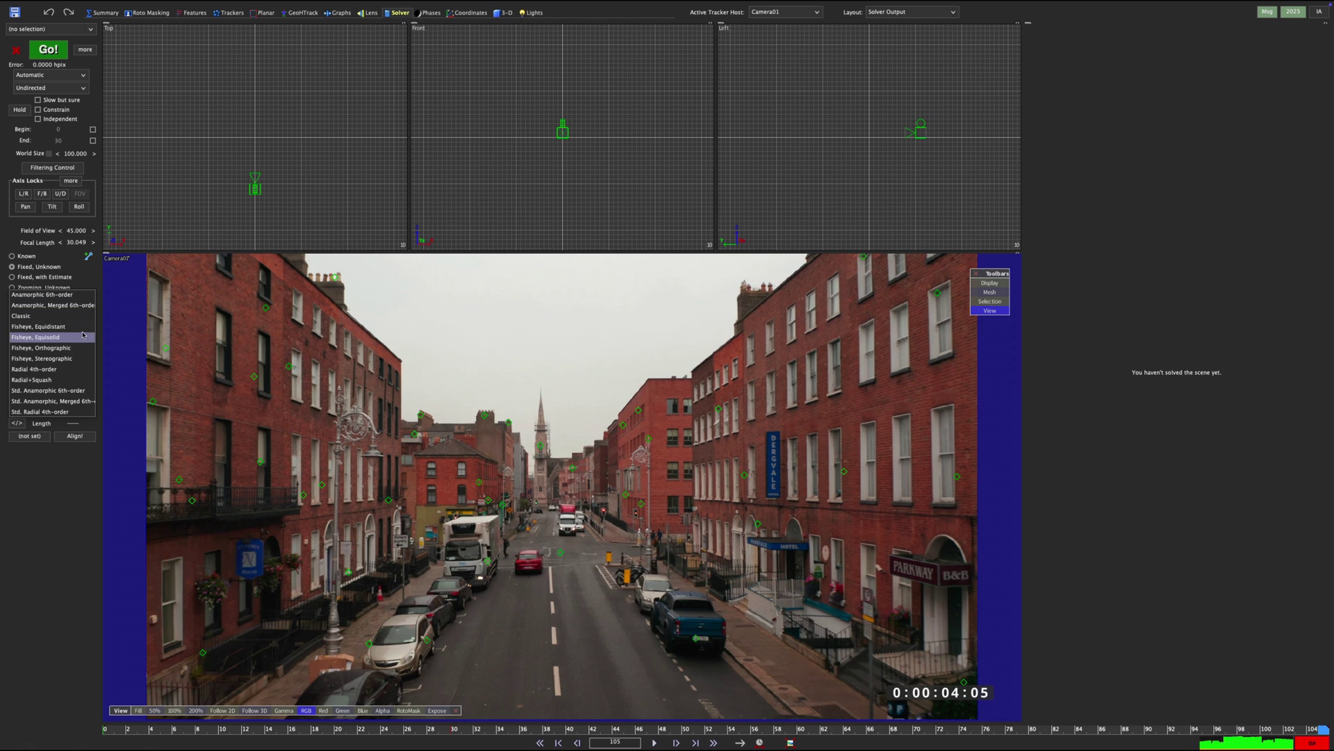
# - Use Radial 4th-order with C2/U2/V2 and C4/U4/V4 set to Calculate, and solve
pyautogui.click(70, 370)
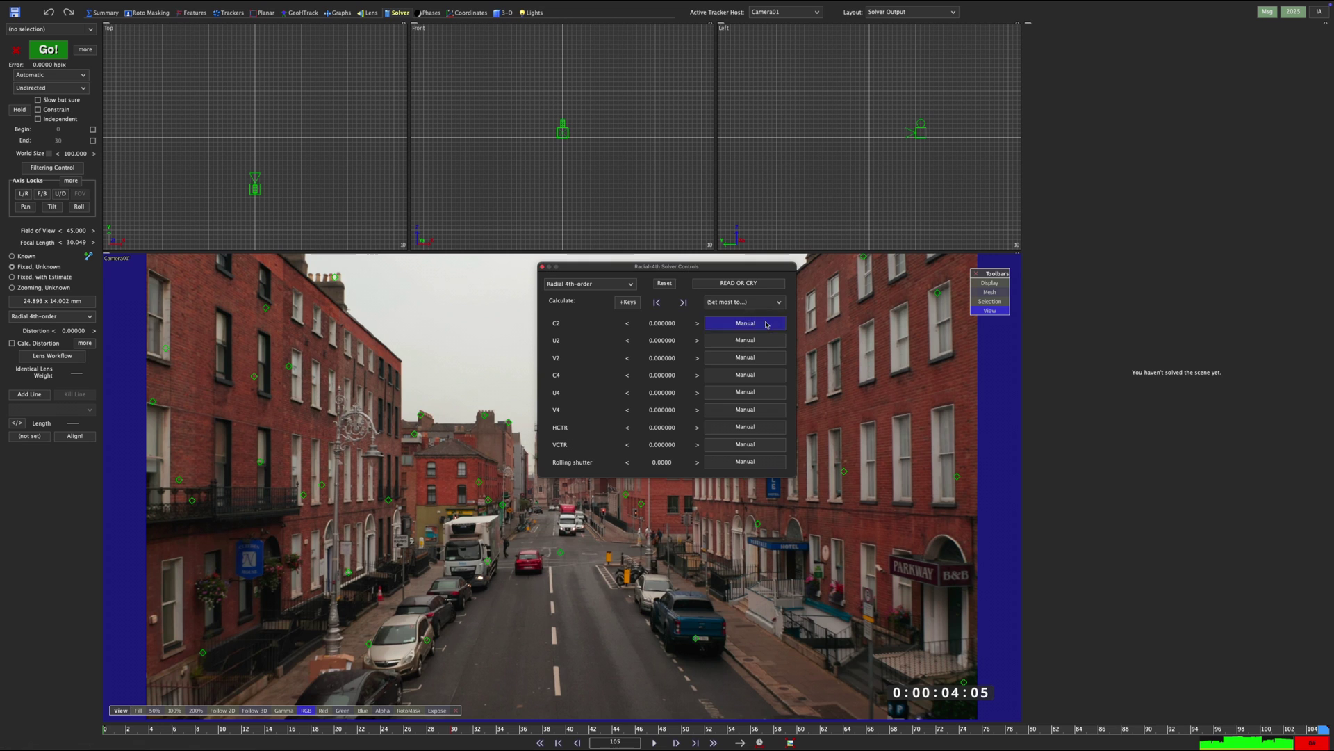
pyautogui.click(758, 340)
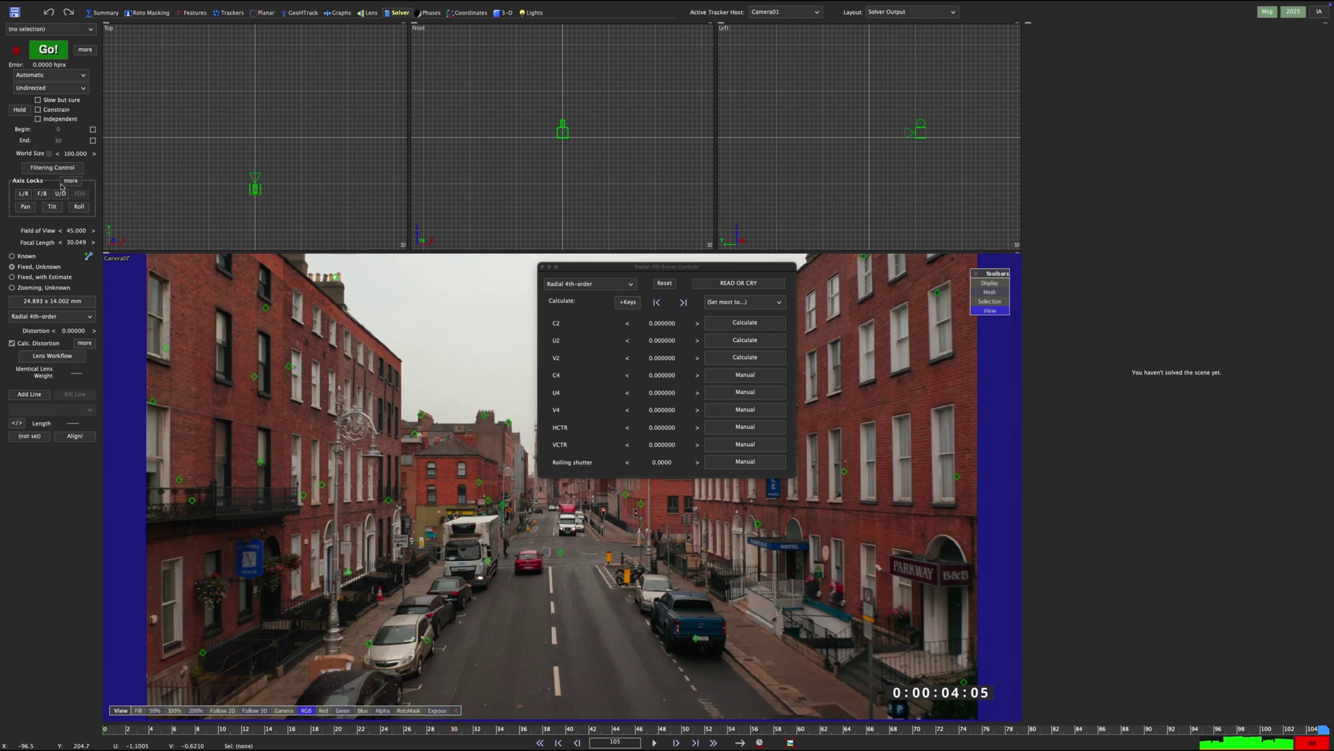
pyautogui.click(56, 52)
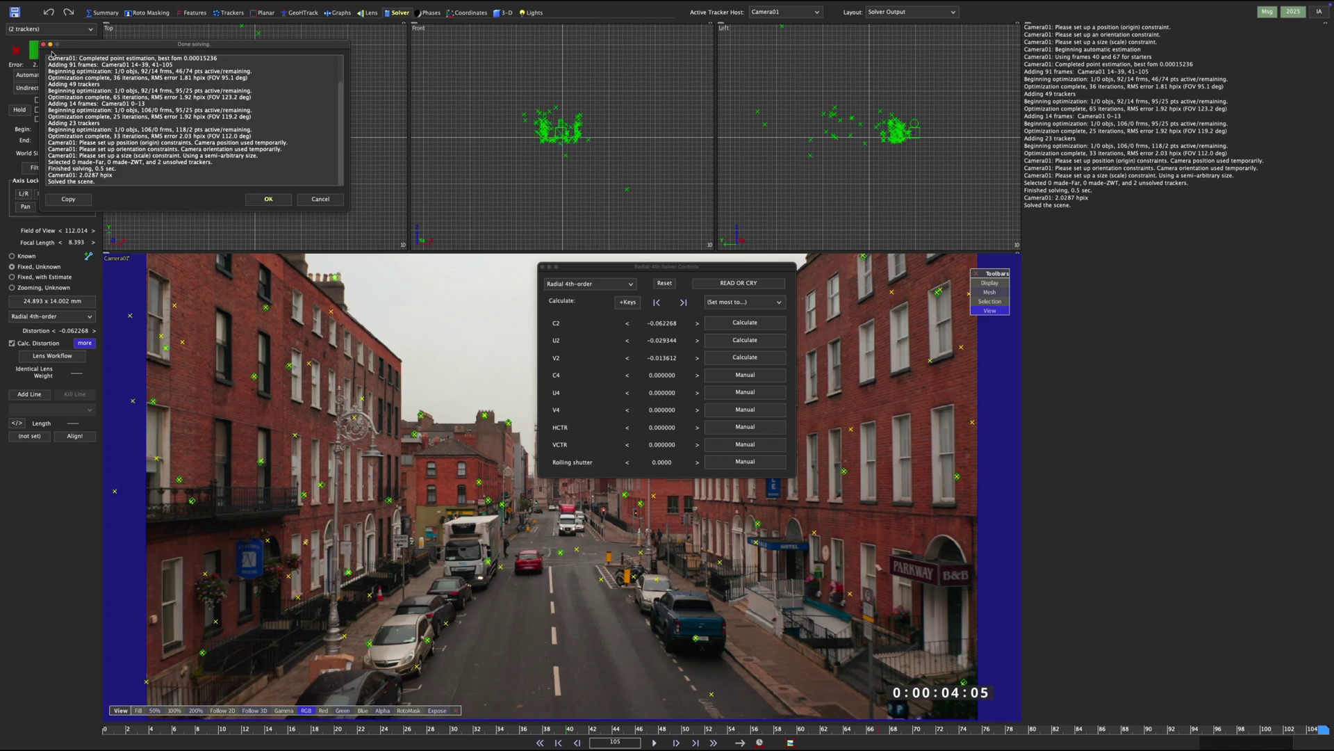
pyautogui.click(764, 376)
pyautogui.click(764, 392)
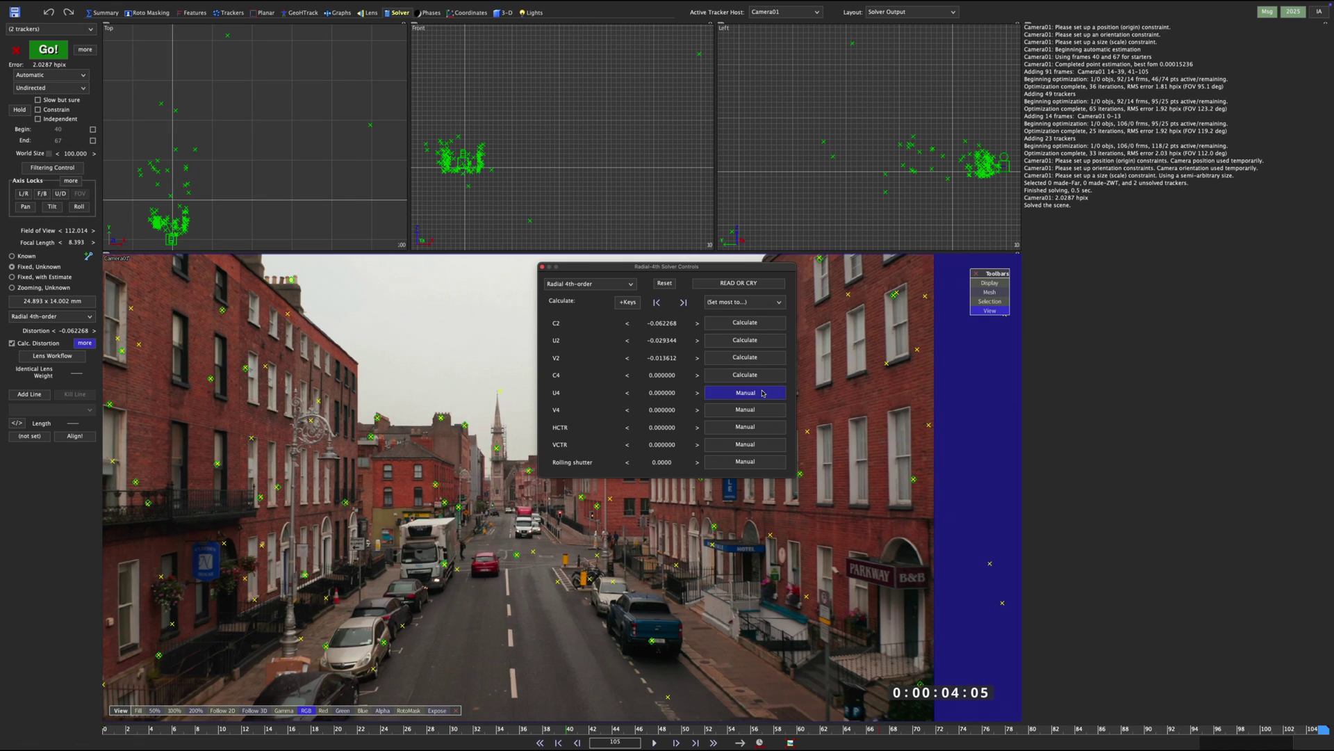
pyautogui.click(764, 409)
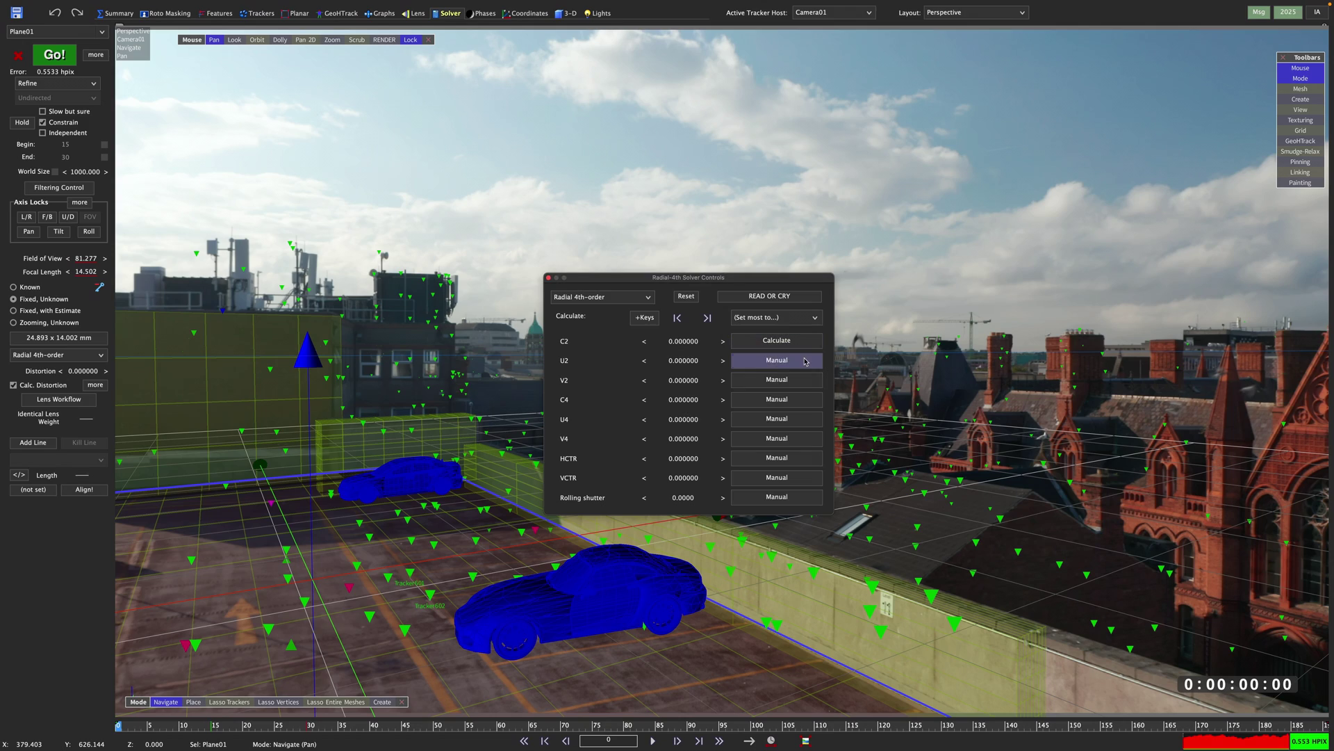
# - Re-solve to get C2 of -0.066244 at 0.5533 hpix and inspect it in the Lens room camera view
pyautogui.click(70, 60)
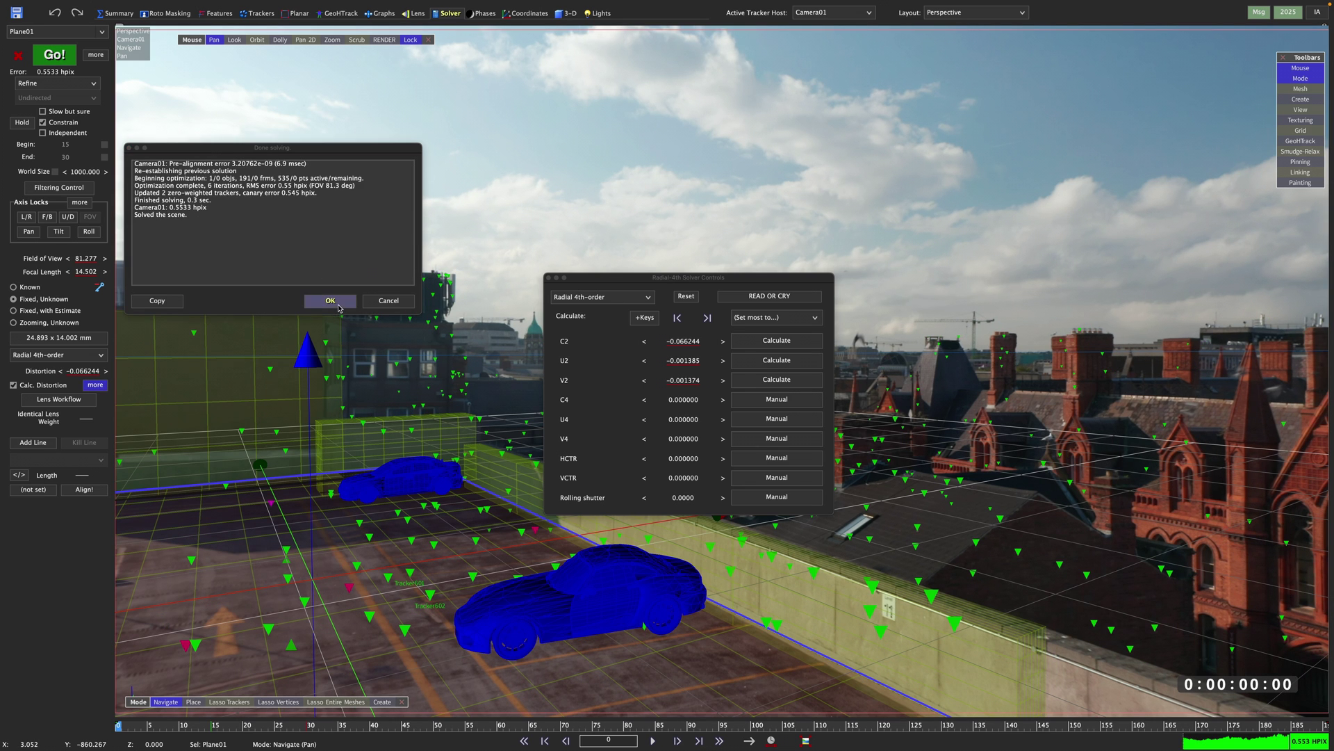
pyautogui.click(330, 300)
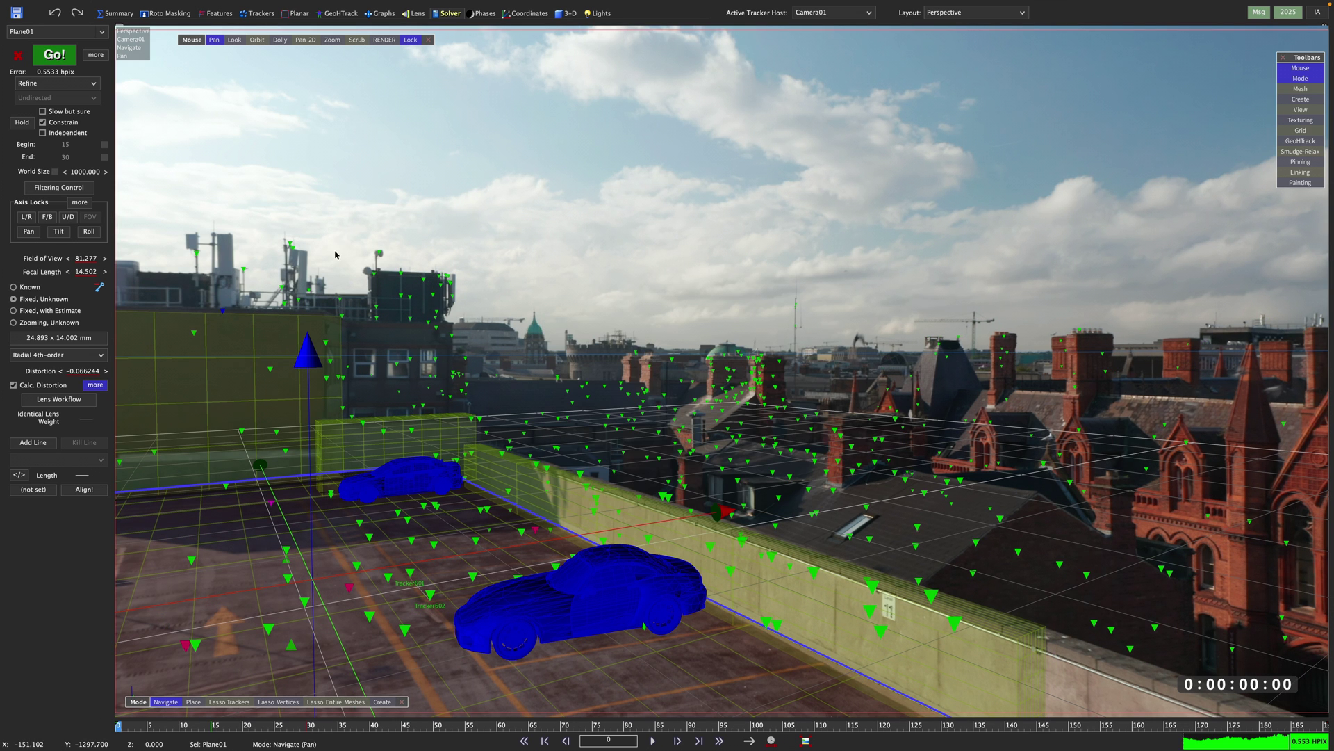
pyautogui.click(416, 14)
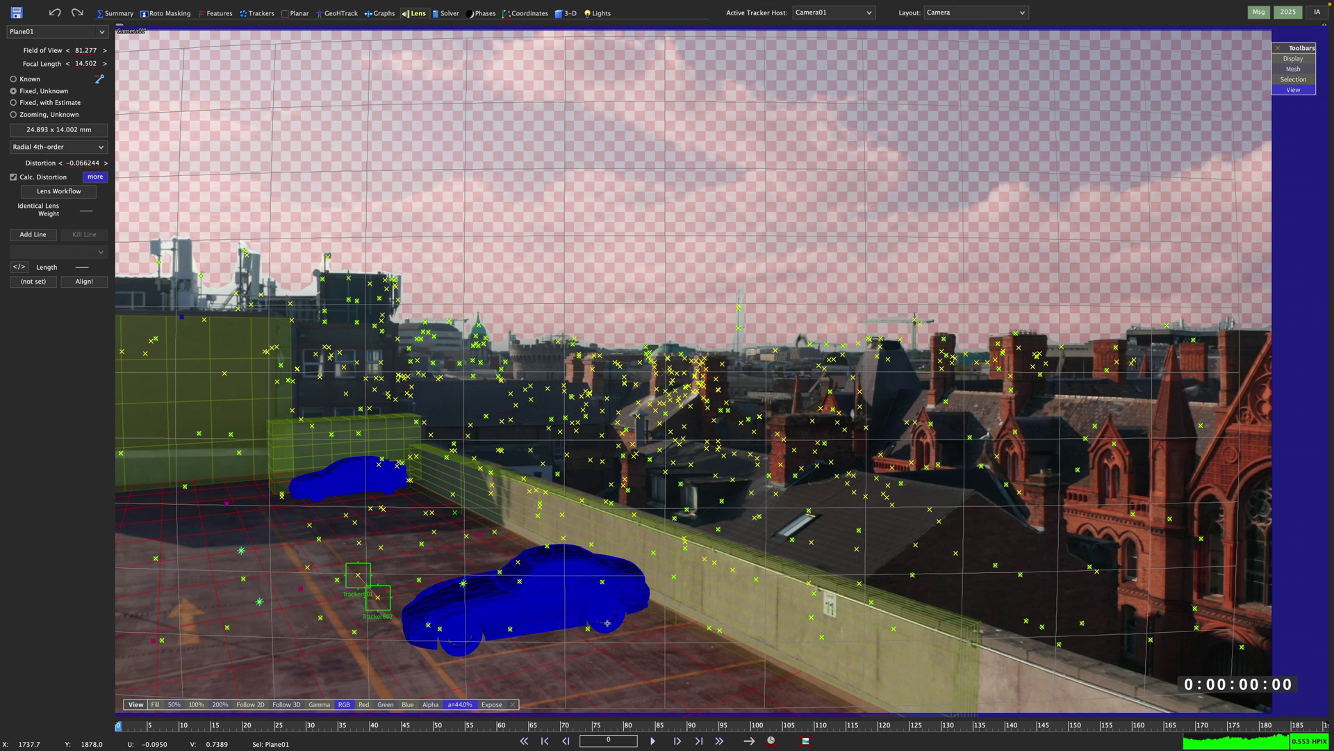
pyautogui.moveTo(607, 623); pyautogui.dragTo(482, 662, button='middle')
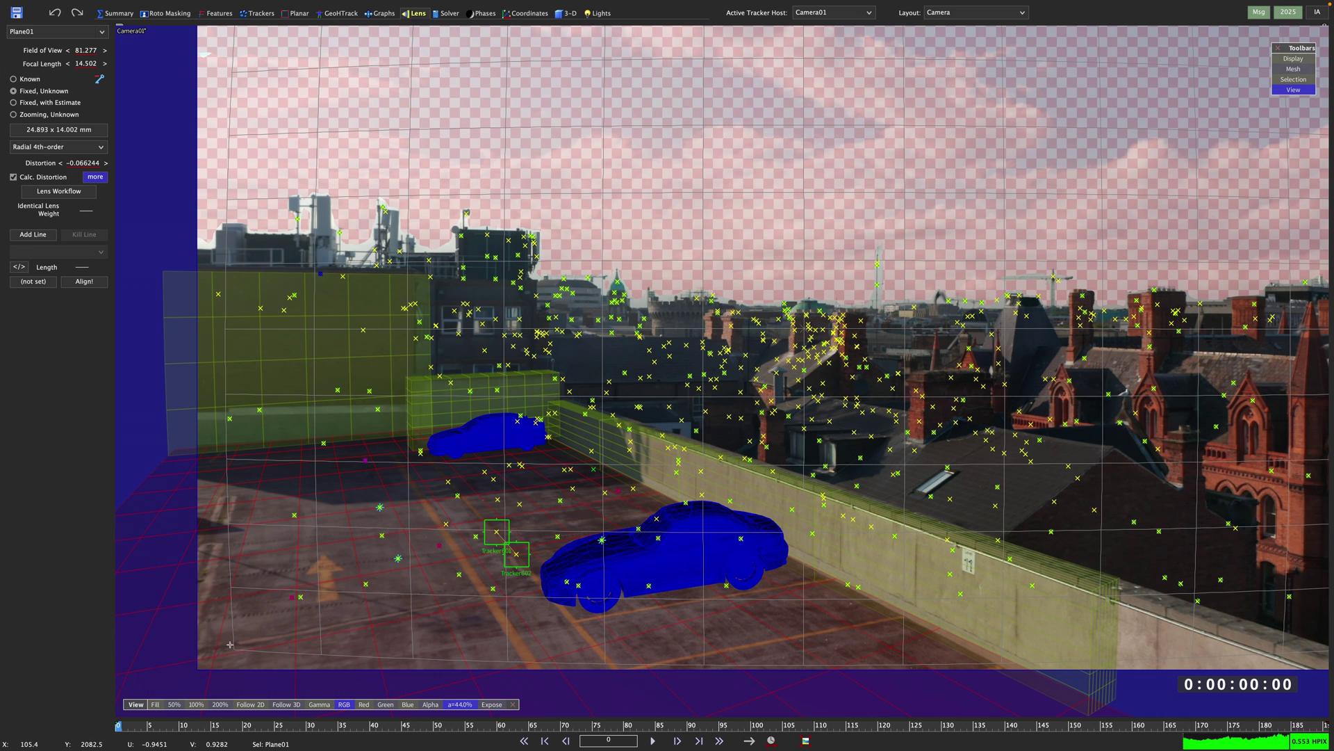
pyautogui.moveTo(726, 267); pyautogui.dragTo(822, 110, button='middle')
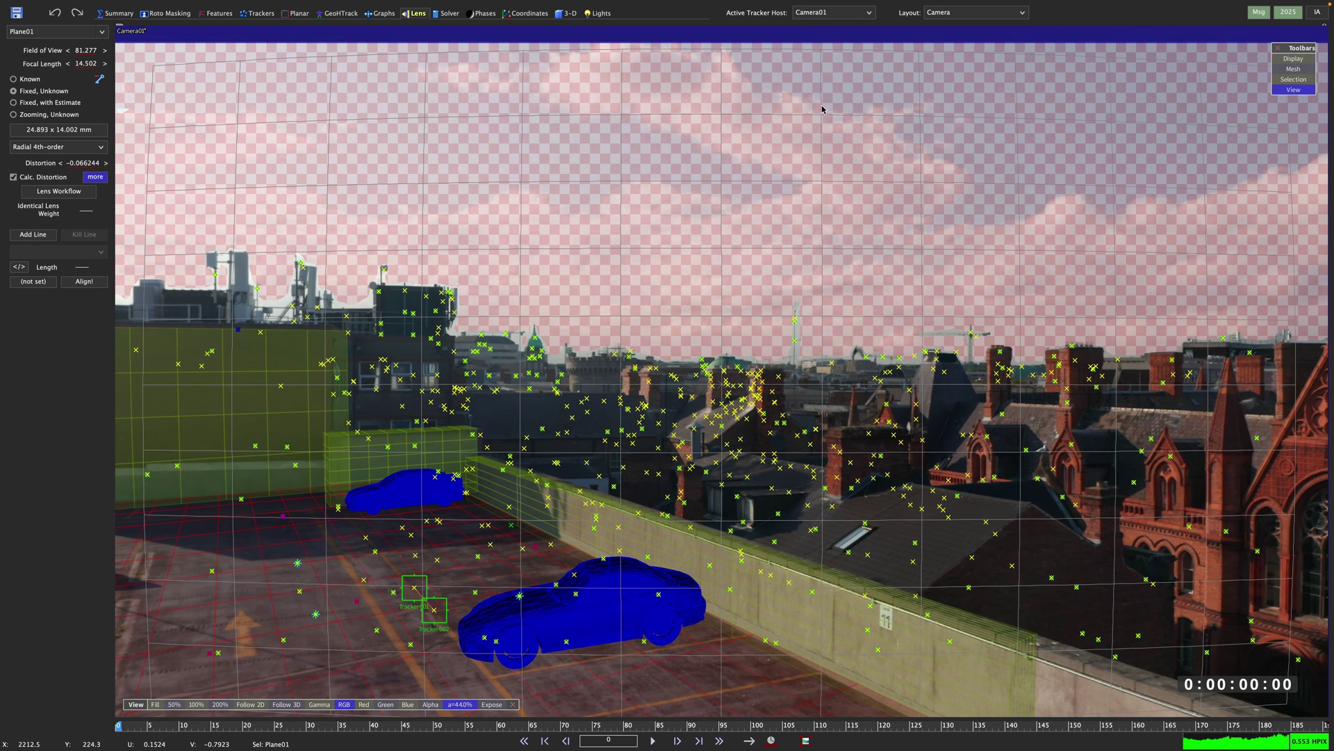
# - Switch to a single Perspective view, frame the curved distorted border, and play the shot
pyautogui.click(976, 16)
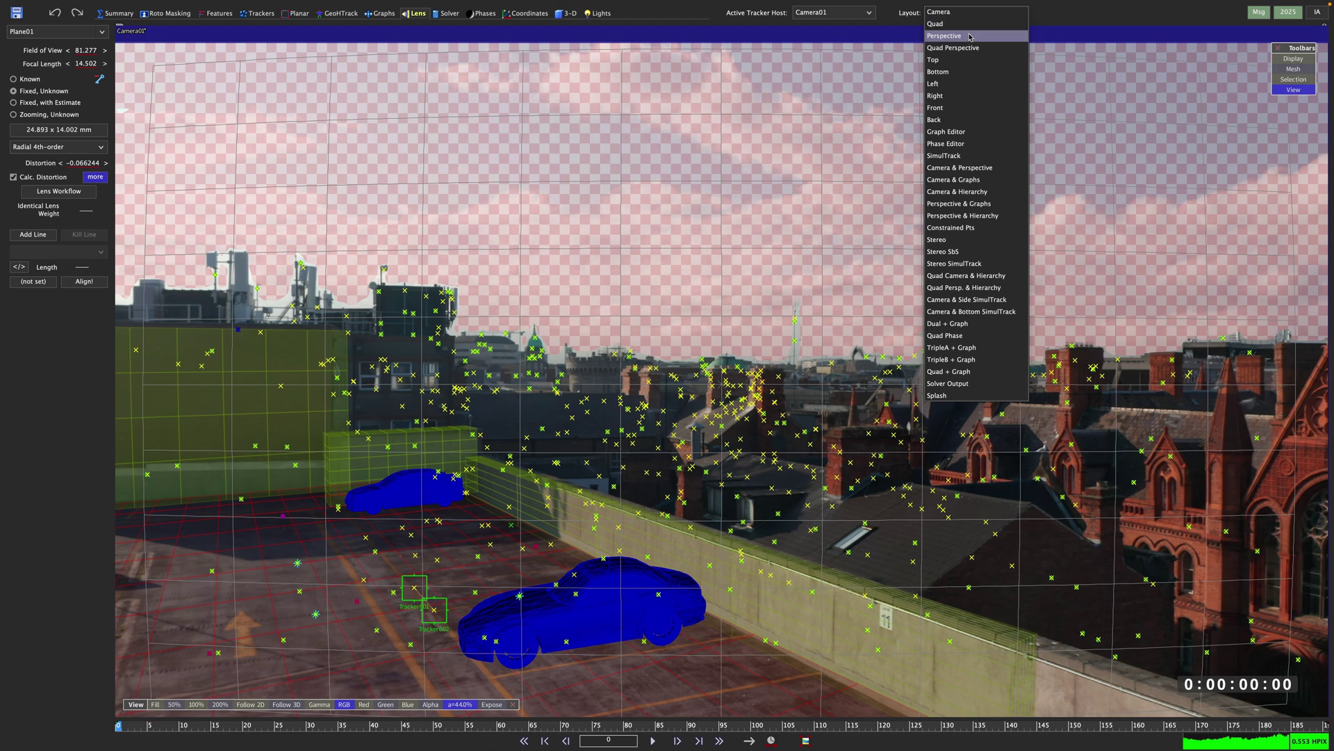
pyautogui.click(970, 37)
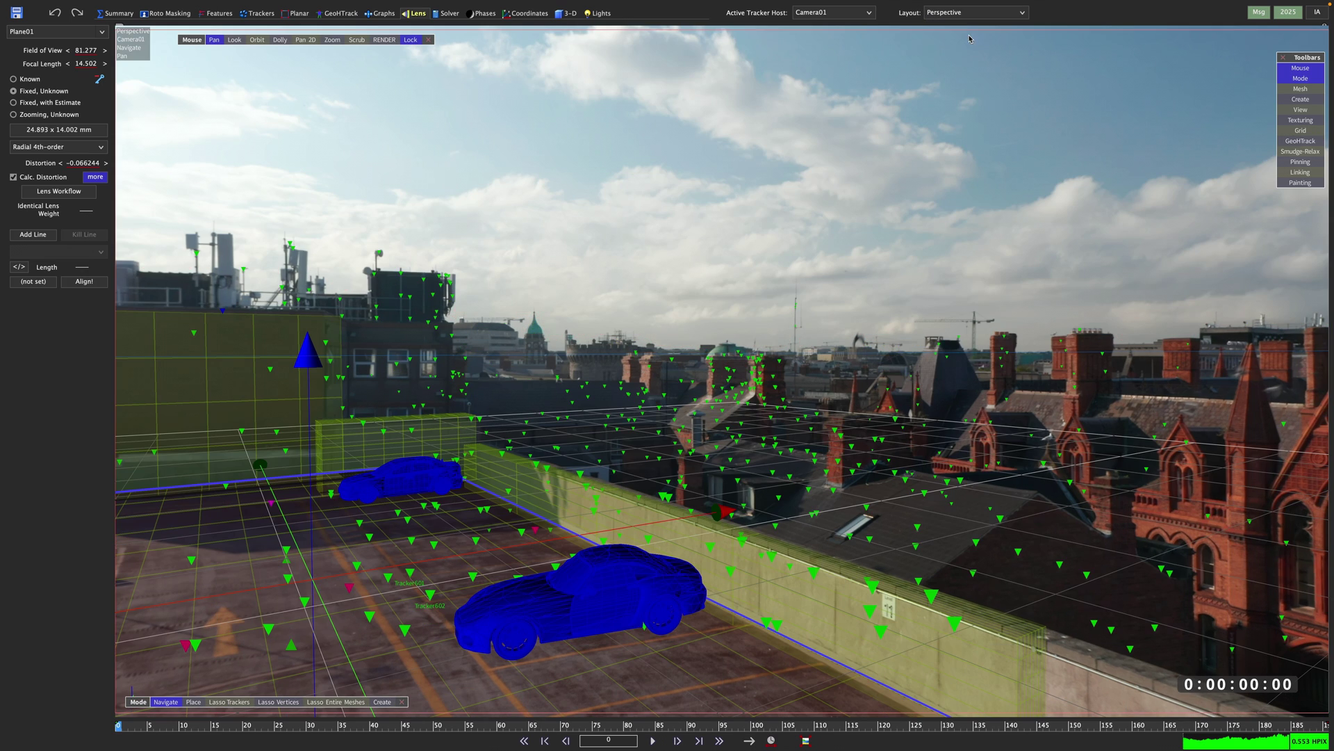
pyautogui.click(332, 40)
pyautogui.scroll(-5, 667, 375)
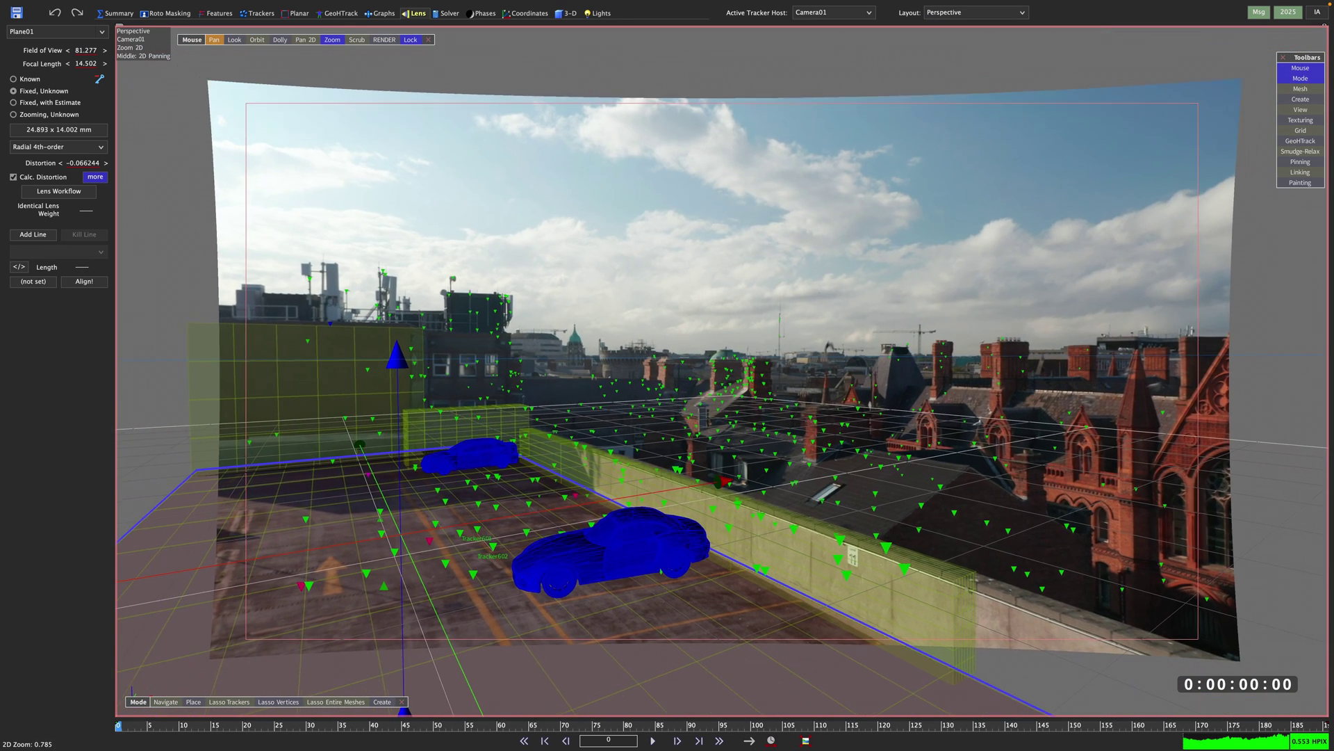
pyautogui.moveTo(315, 419); pyautogui.dragTo(315, 419, button='middle')
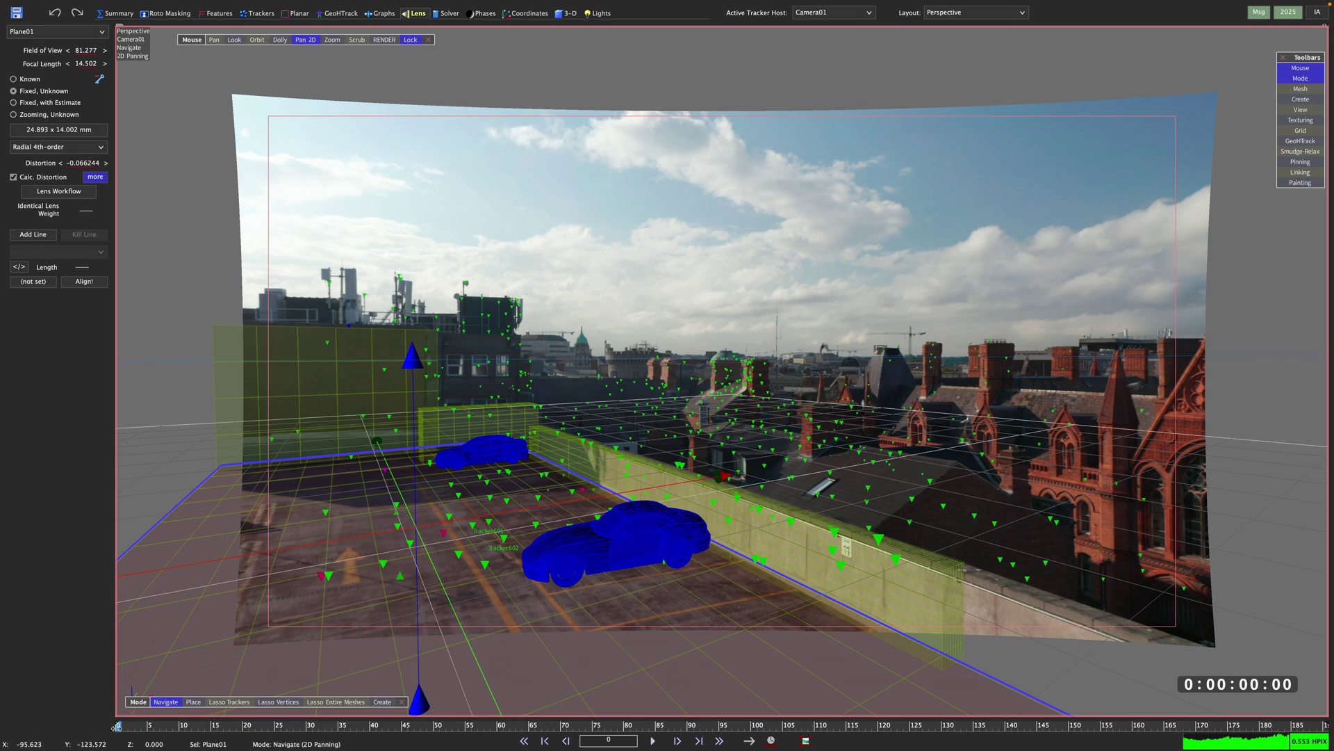
pyautogui.moveTo(120, 728); pyautogui.dragTo(168, 730)
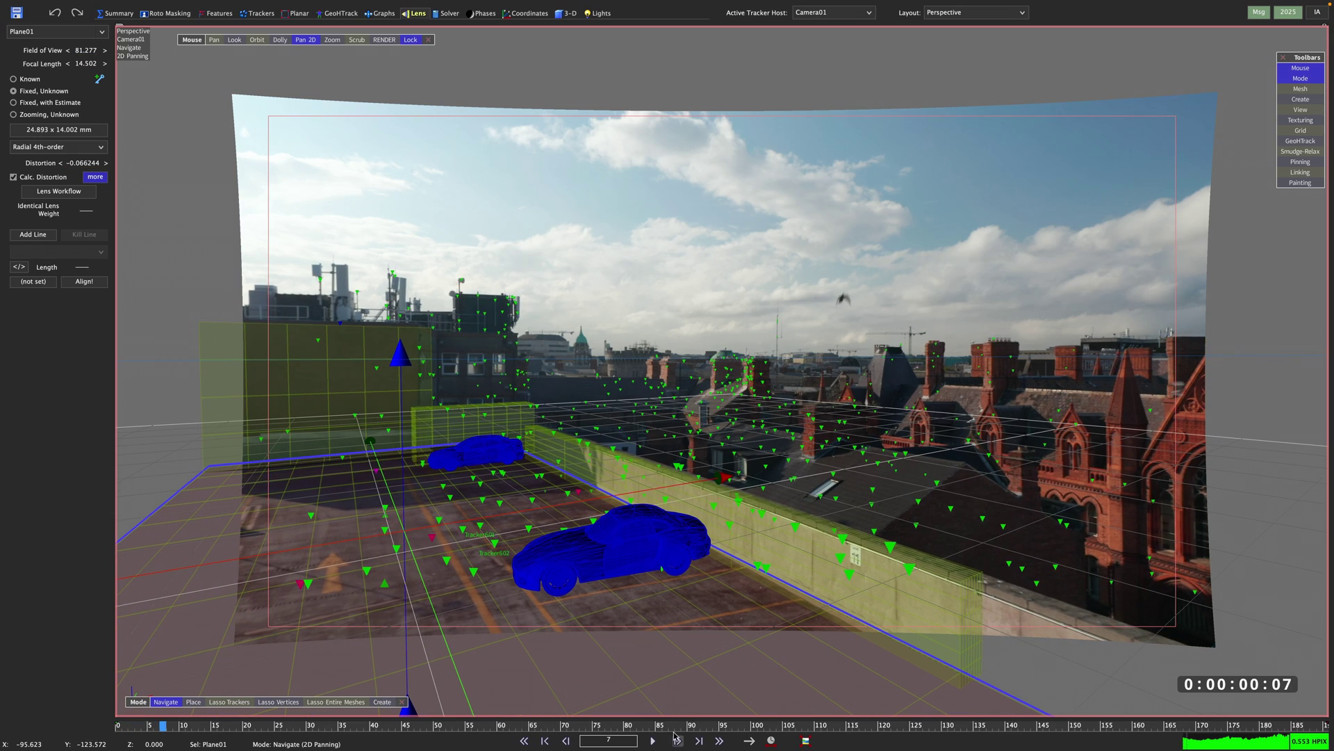
pyautogui.click(675, 739)
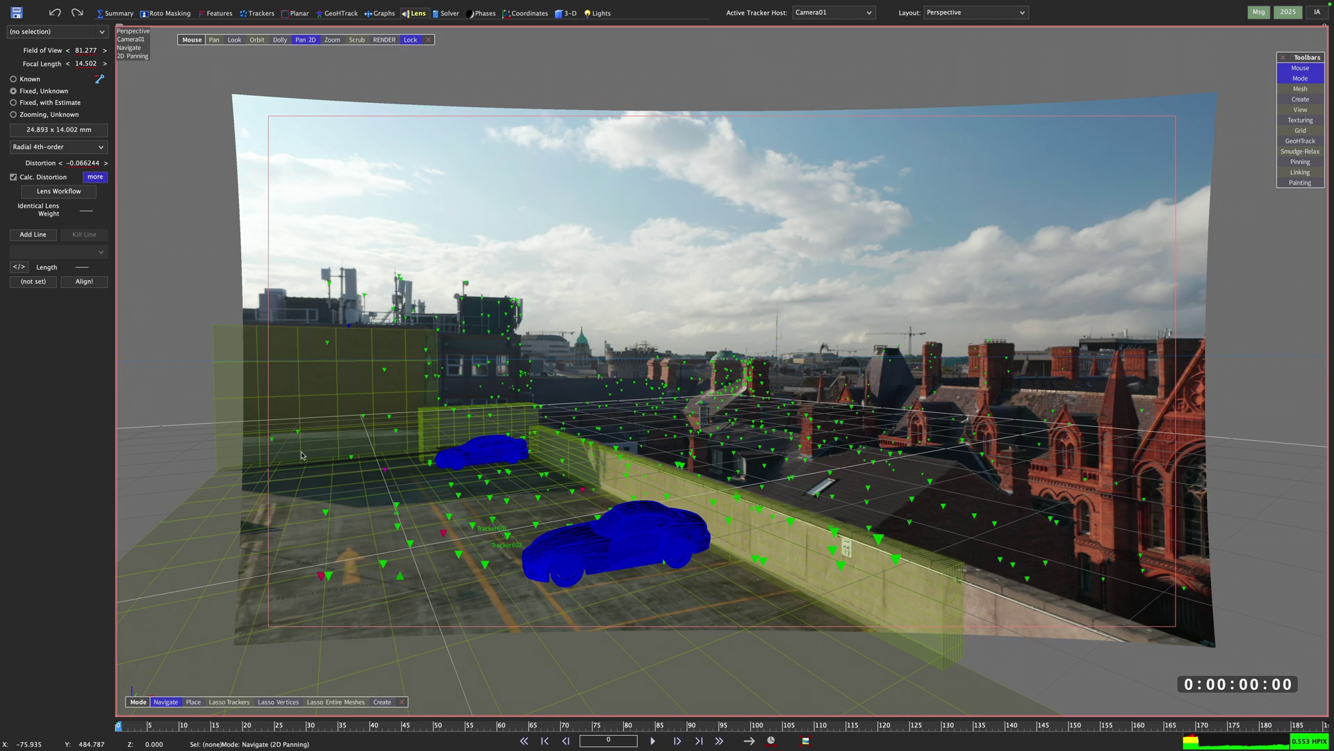
# - Apply the one-pass Undistorted(1) lens workflow
pyautogui.click(59, 191)
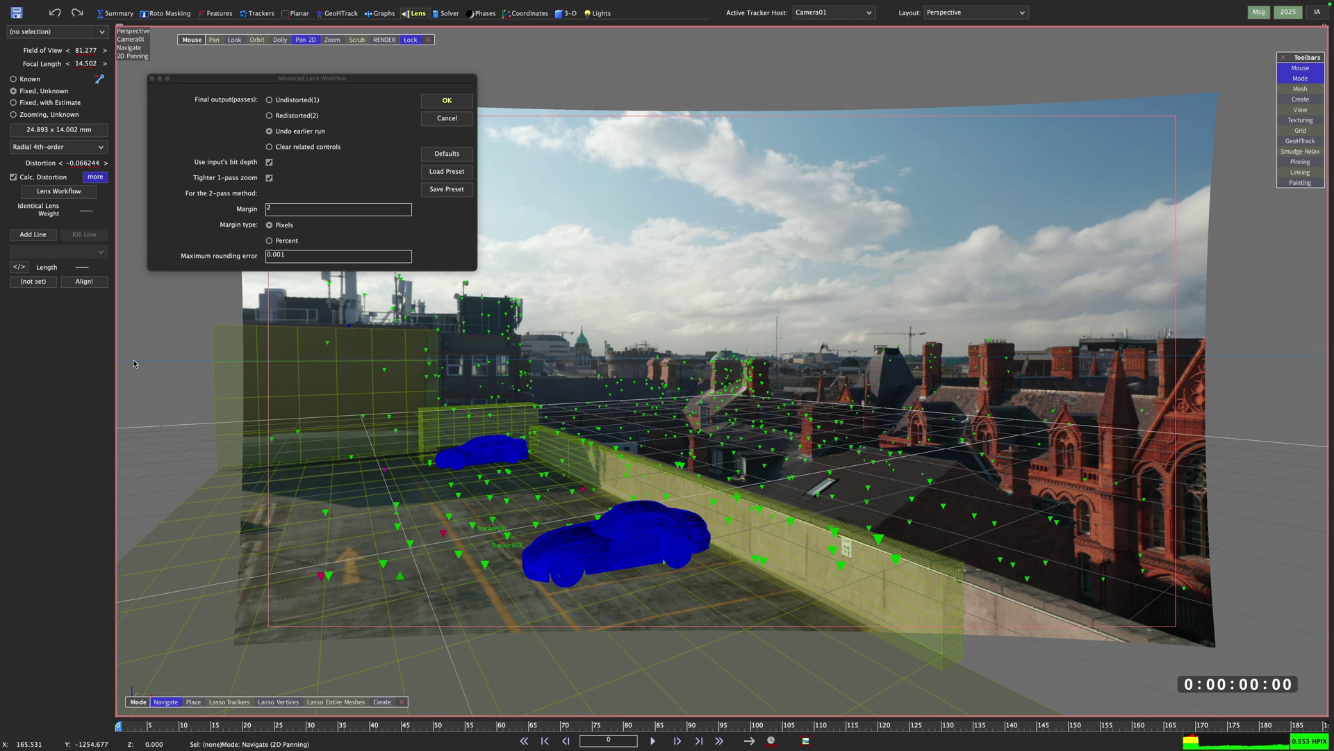
pyautogui.click(296, 103)
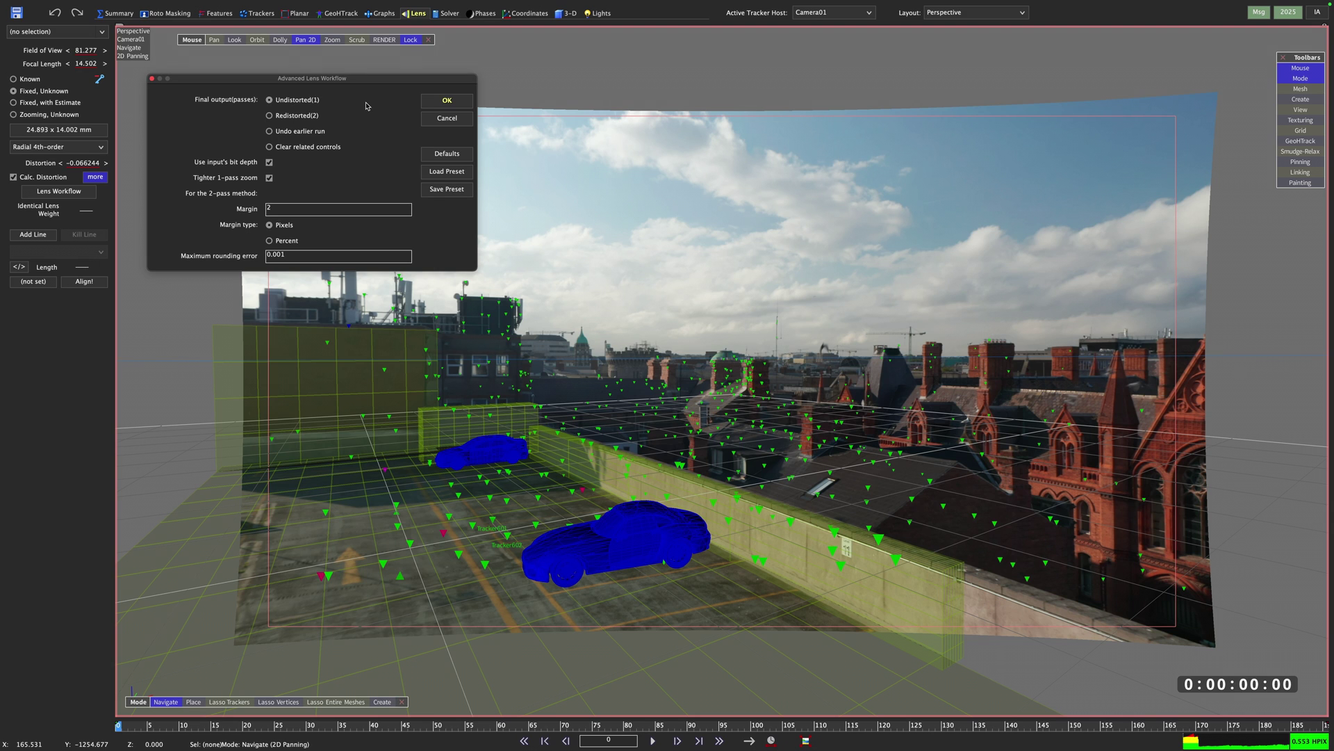
pyautogui.click(456, 101)
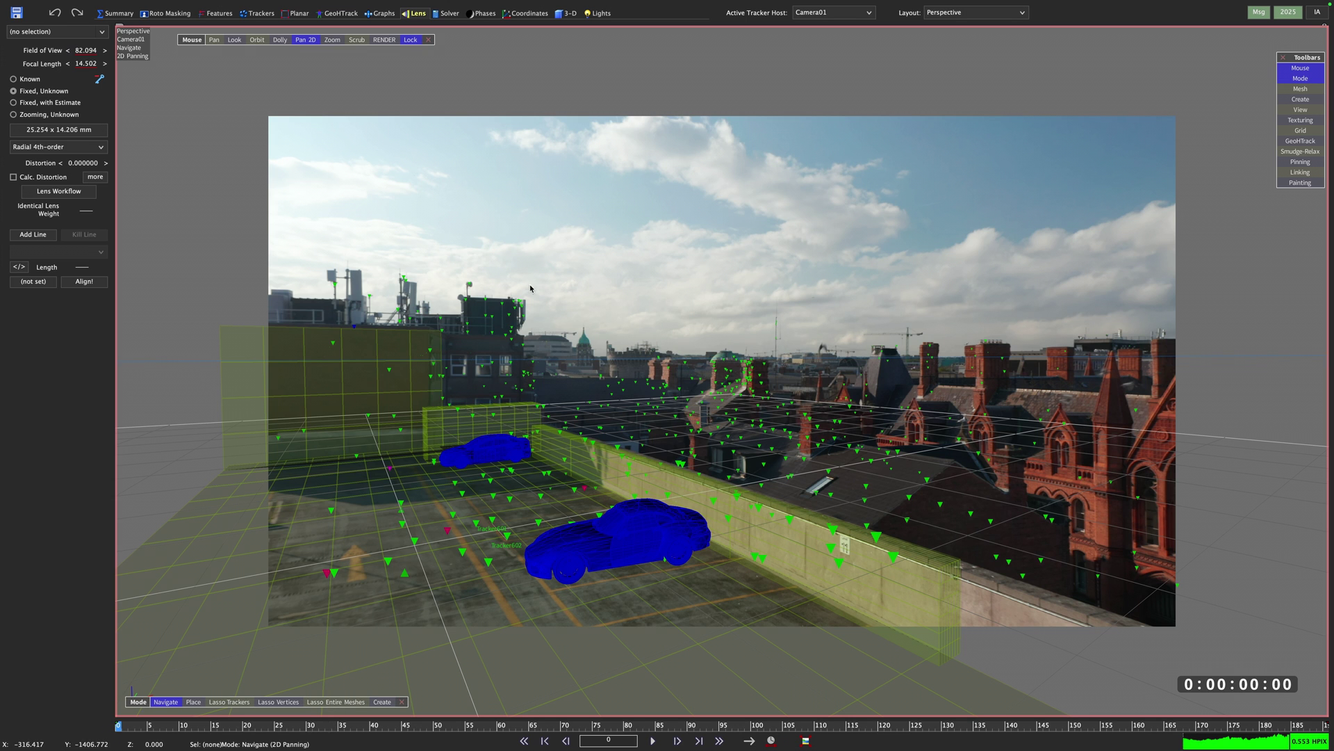
# - Review the Image Preprocessor's Lens tab settings and close it
pyautogui.press('p')
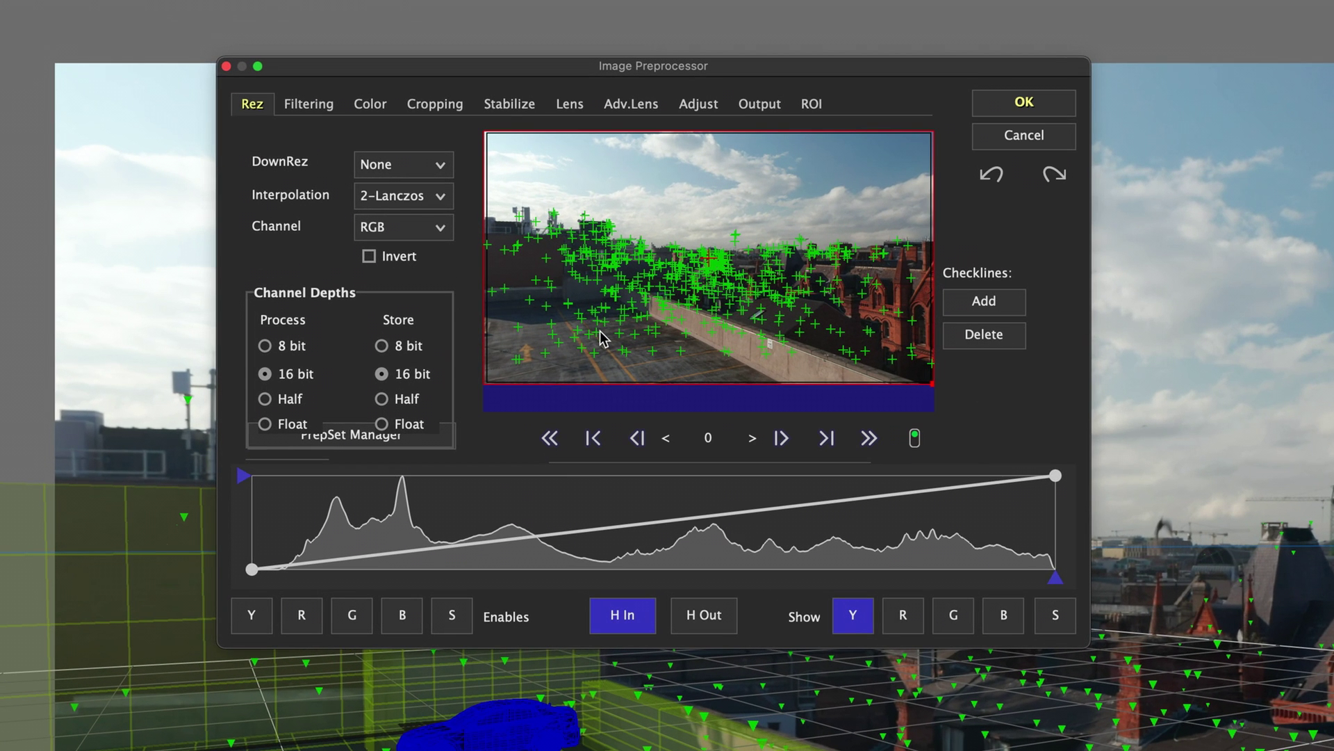
pyautogui.click(568, 103)
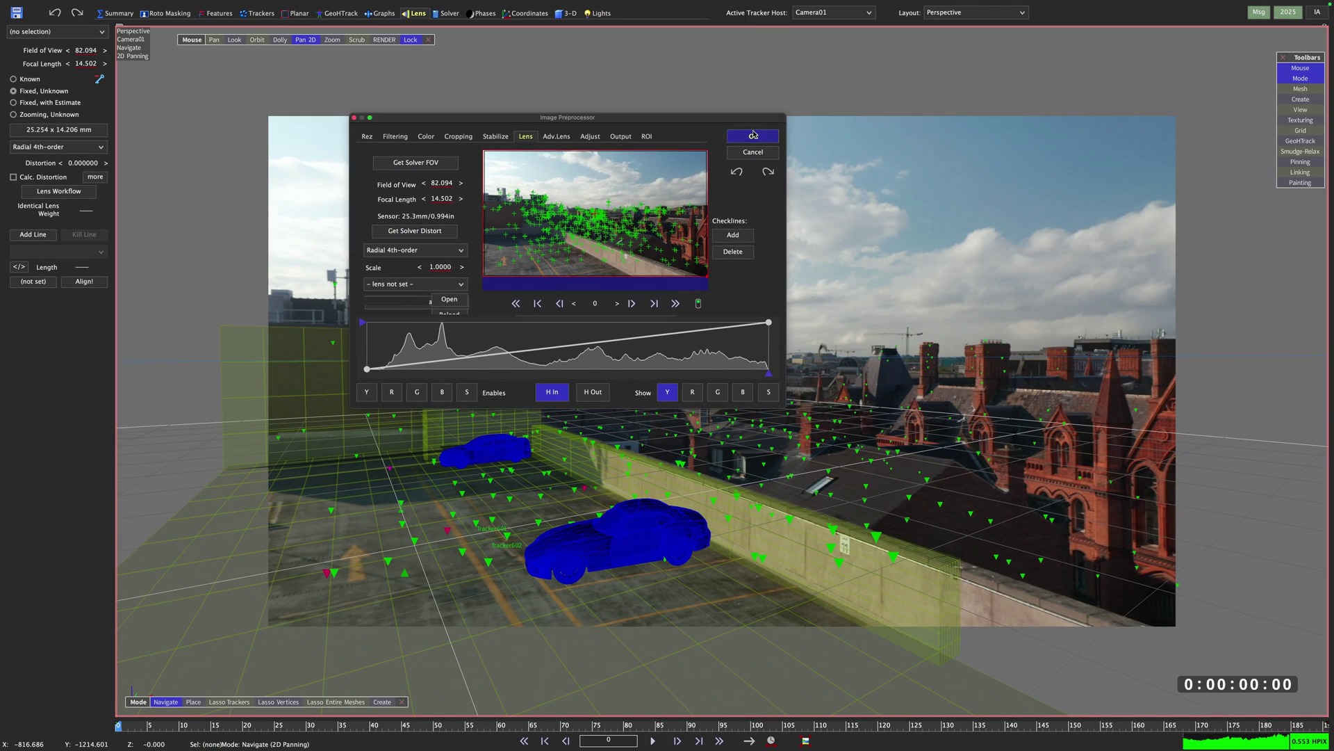
pyautogui.click(753, 134)
# - Export the undistorted shot as a PNG sequence with Mesh Display set to None
pyautogui.click(80, 5)
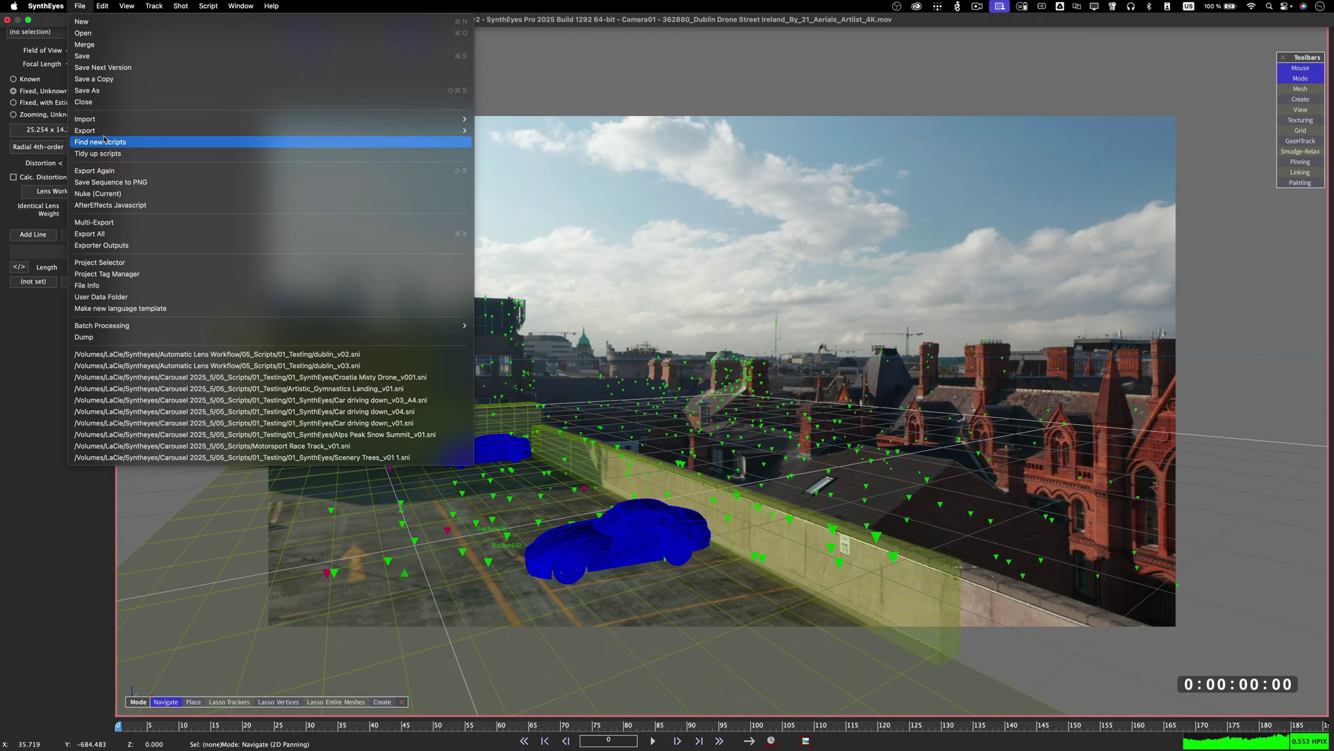
pyautogui.moveTo(417, 130)
pyautogui.moveTo(556, 624)
pyautogui.click(645, 692)
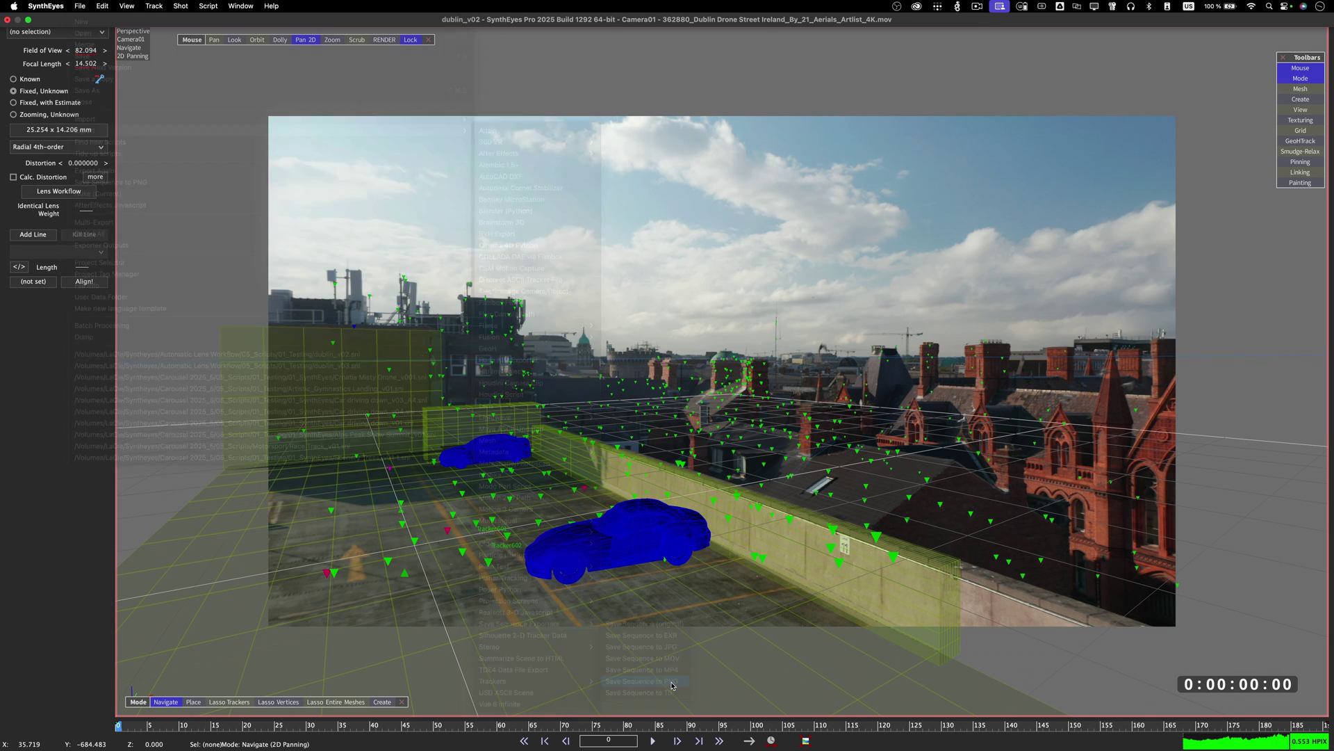
pyautogui.click(846, 347)
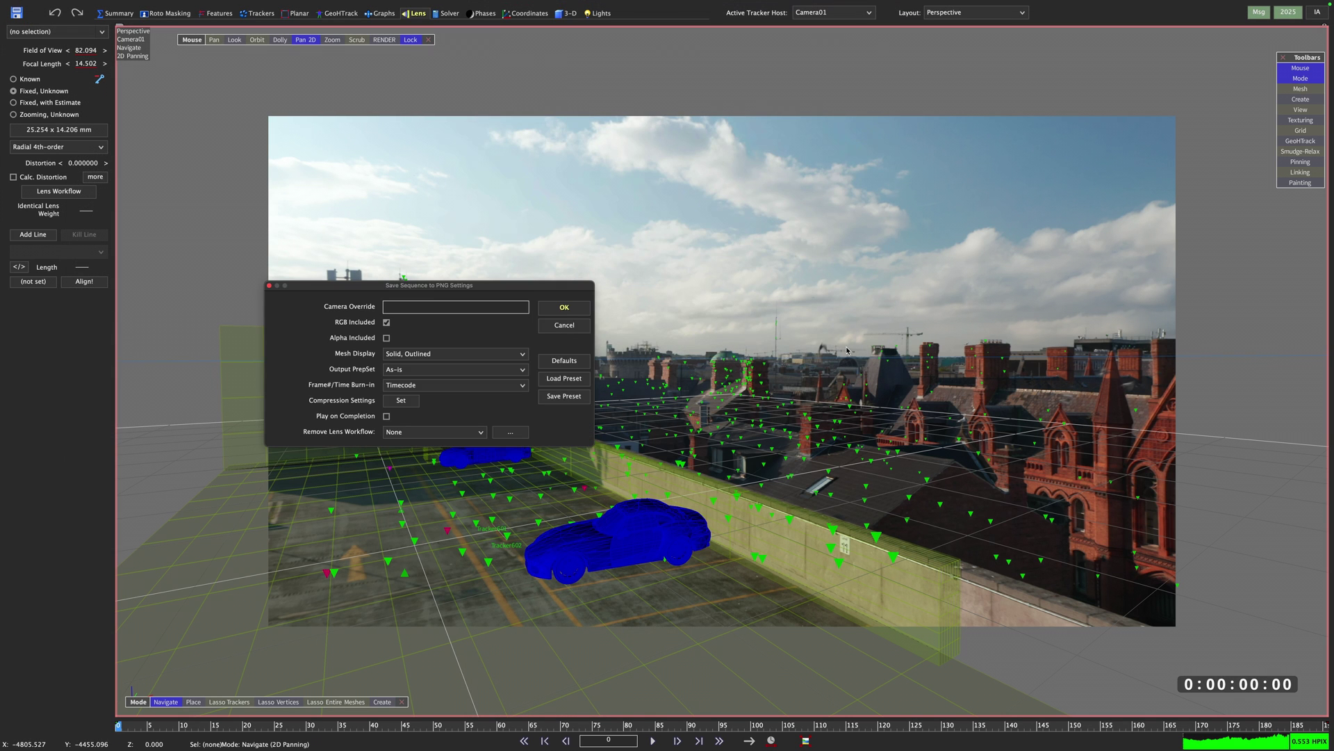
pyautogui.click(435, 353)
pyautogui.click(431, 320)
pyautogui.click(564, 307)
# - Export an Alembic 1.5+ file named dublin_v02undistorted into the 01_Metadata folder
pyautogui.click(80, 6)
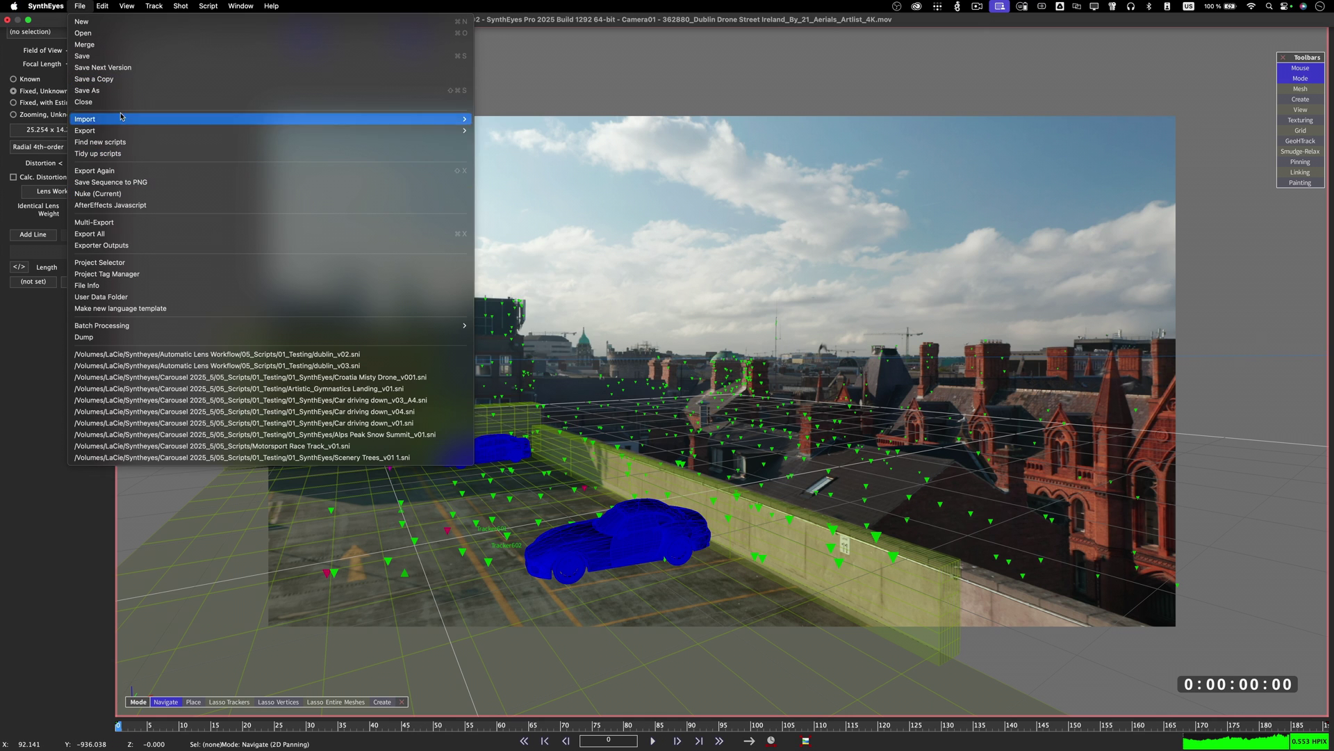
pyautogui.moveTo(278, 130)
pyautogui.click(551, 169)
pyautogui.click(697, 206)
pyautogui.click(692, 474)
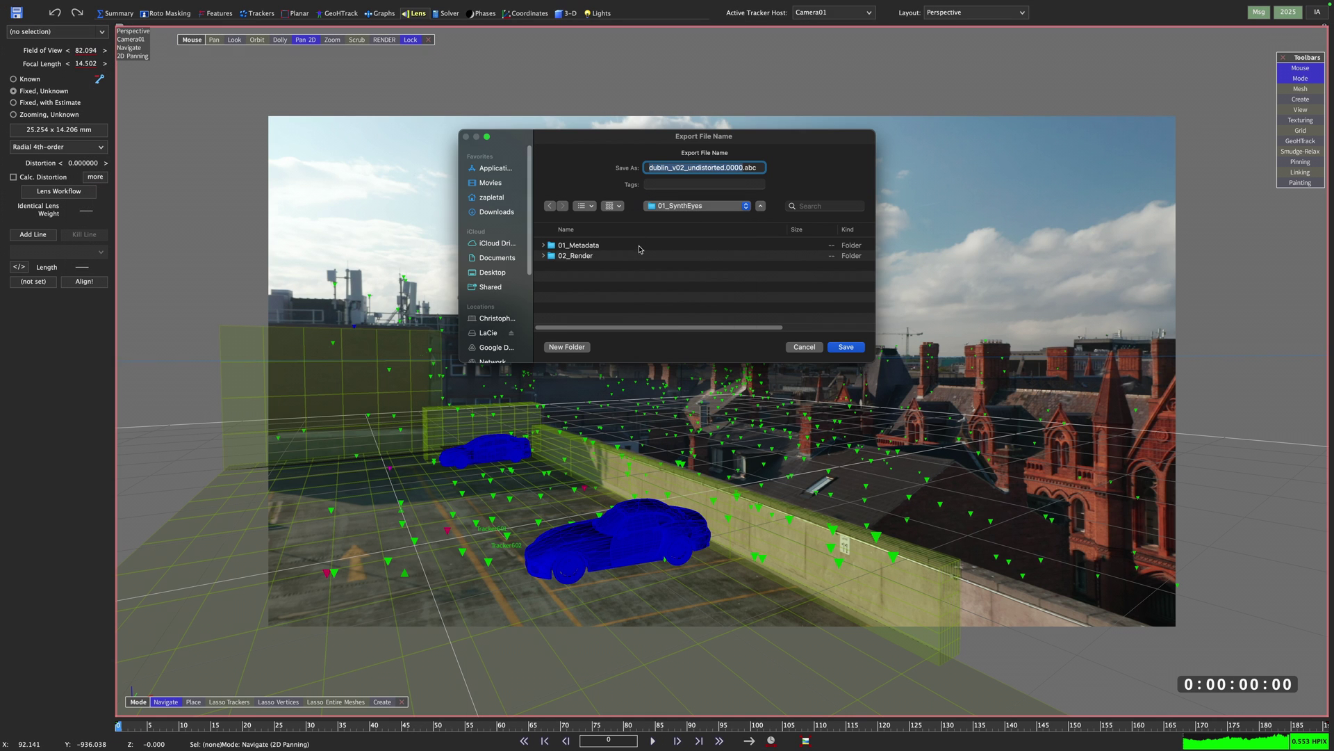
pyautogui.click(678, 168)
pyautogui.moveTo(678, 168); pyautogui.dragTo(834, 179)
pyautogui.write('02undi')
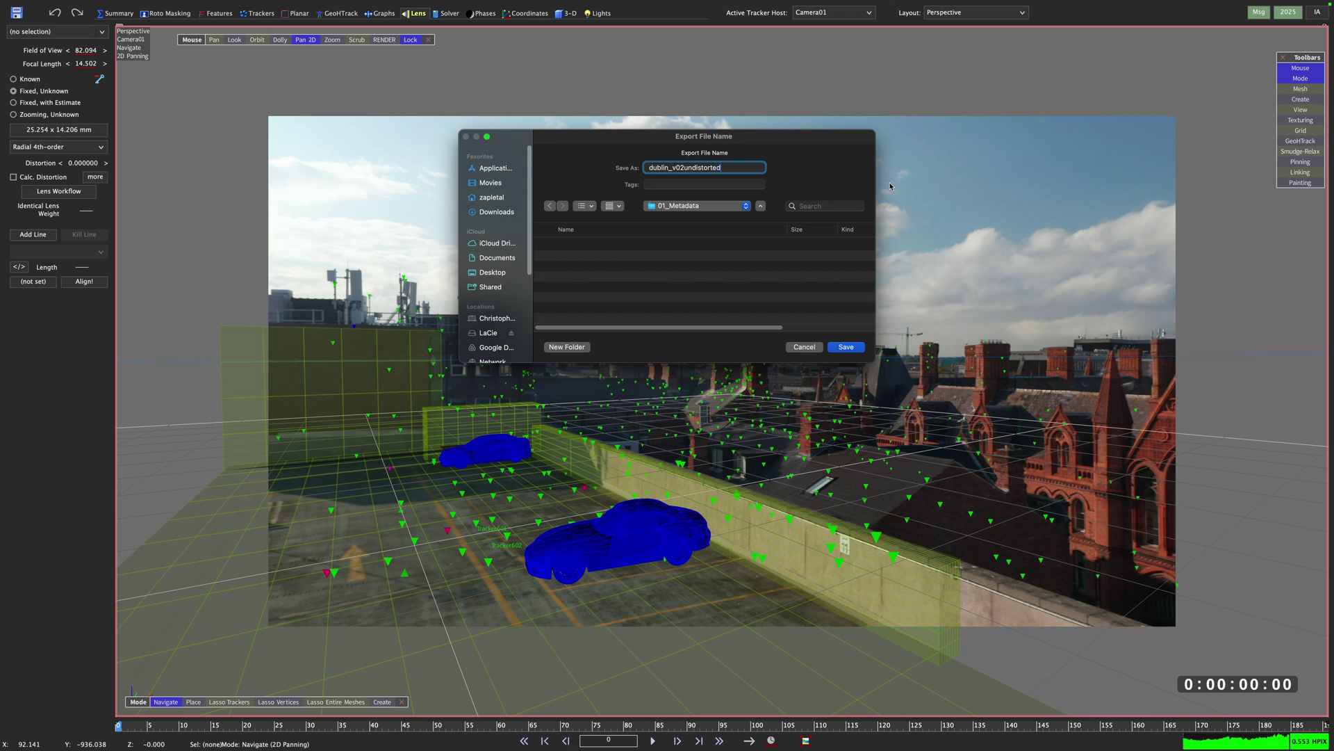
pyautogui.press('Return')
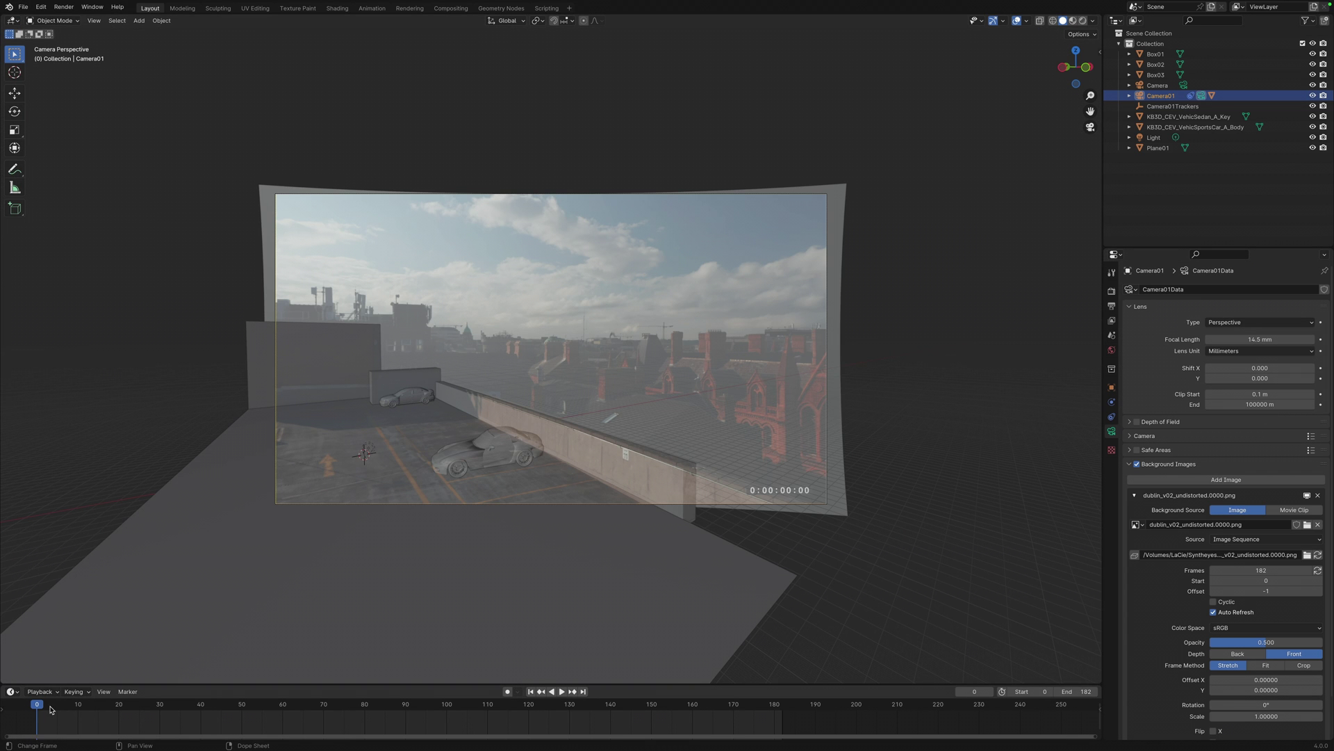
# - Play Camera01's animation over the undistorted PNG plate, then orbit the Blender viewport
pyautogui.press('space')
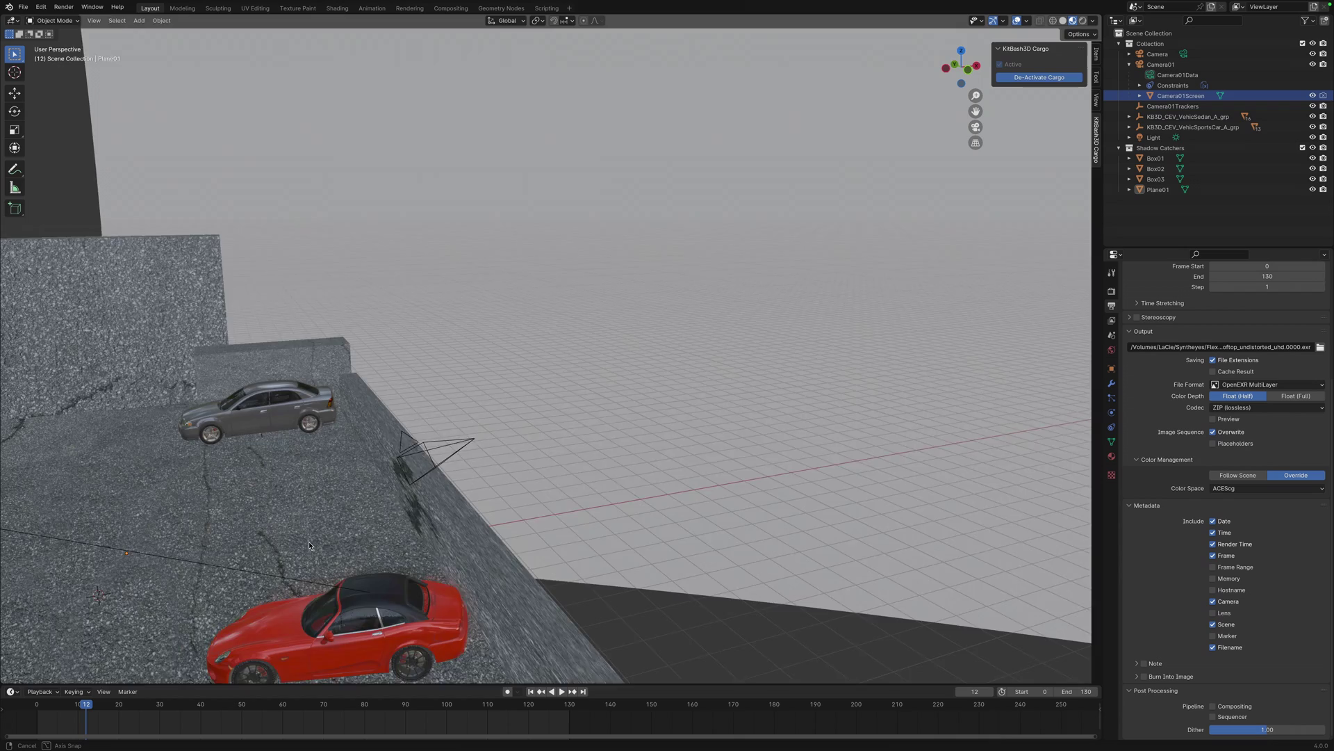
pyautogui.moveTo(264, 563); pyautogui.dragTo(136, 542, button='middle')
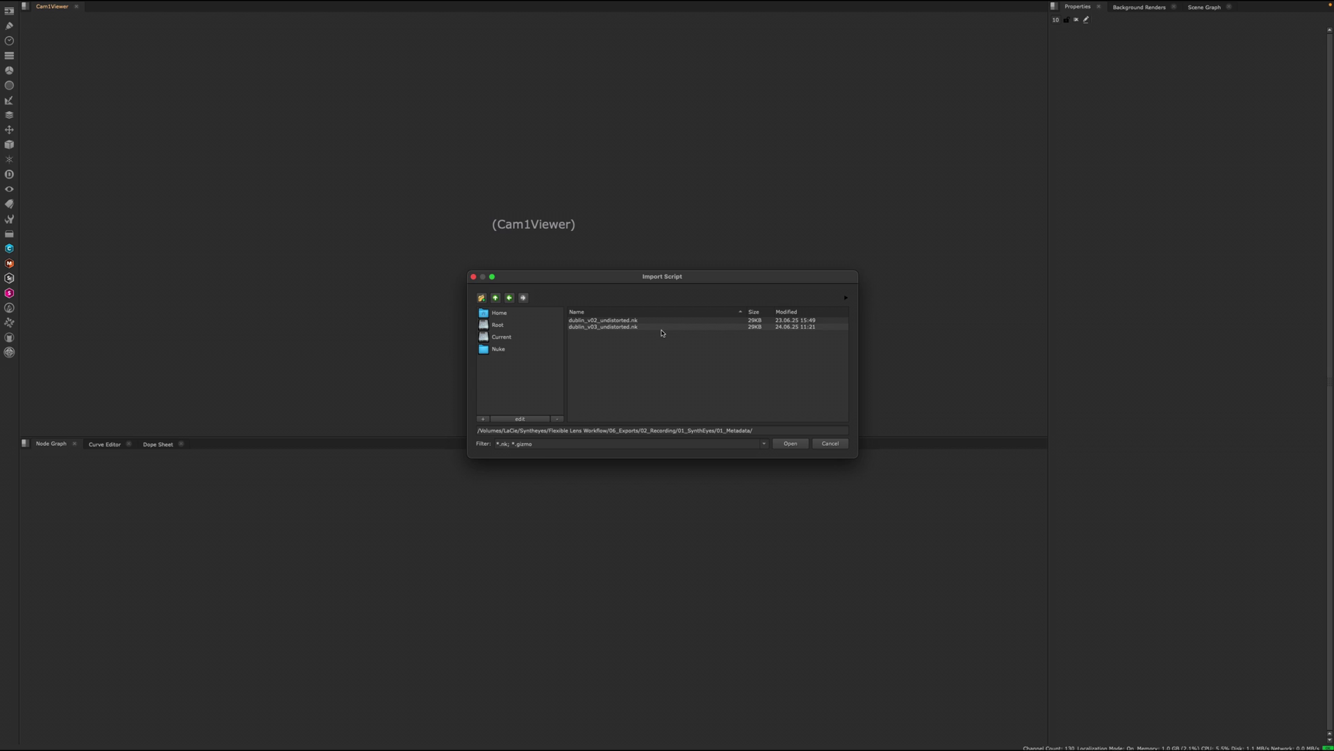
# - Import dublin_v03_undistorted.nk and add a Read node for the car EXR sequence
pyautogui.click(663, 326)
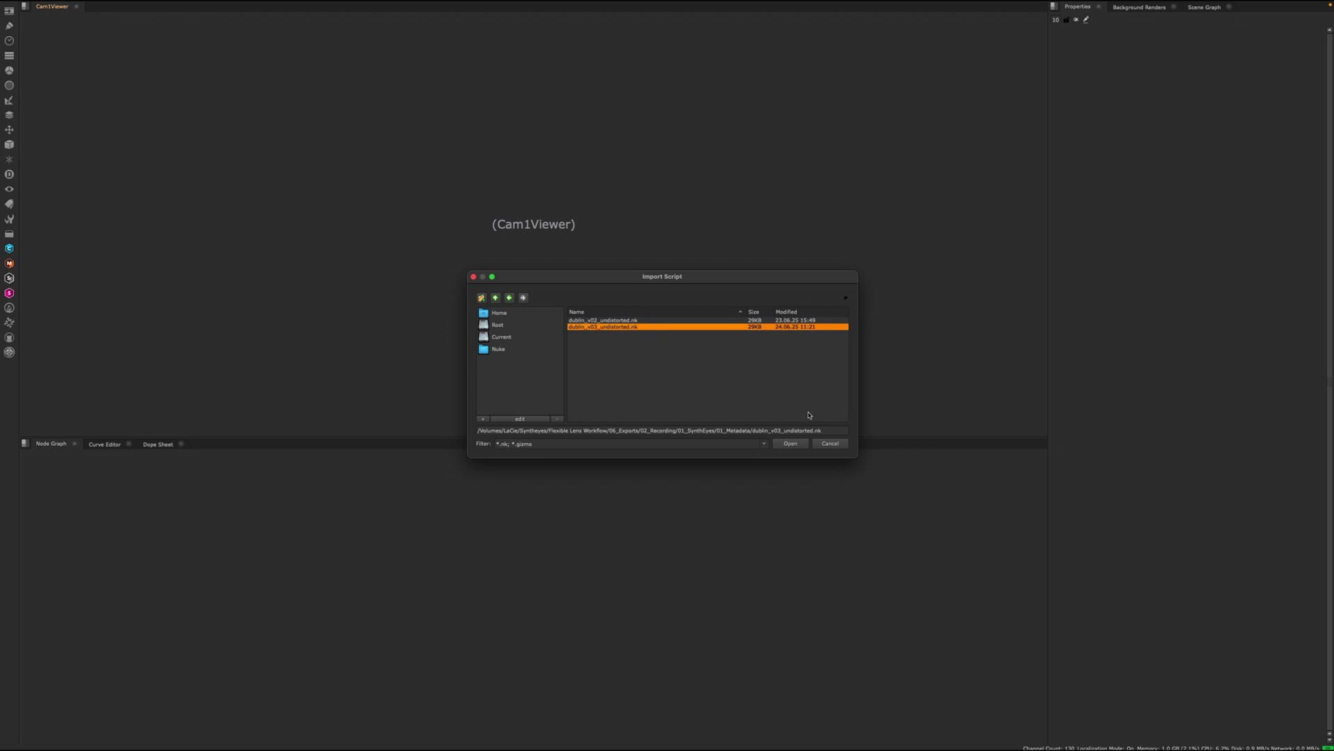
pyautogui.click(790, 444)
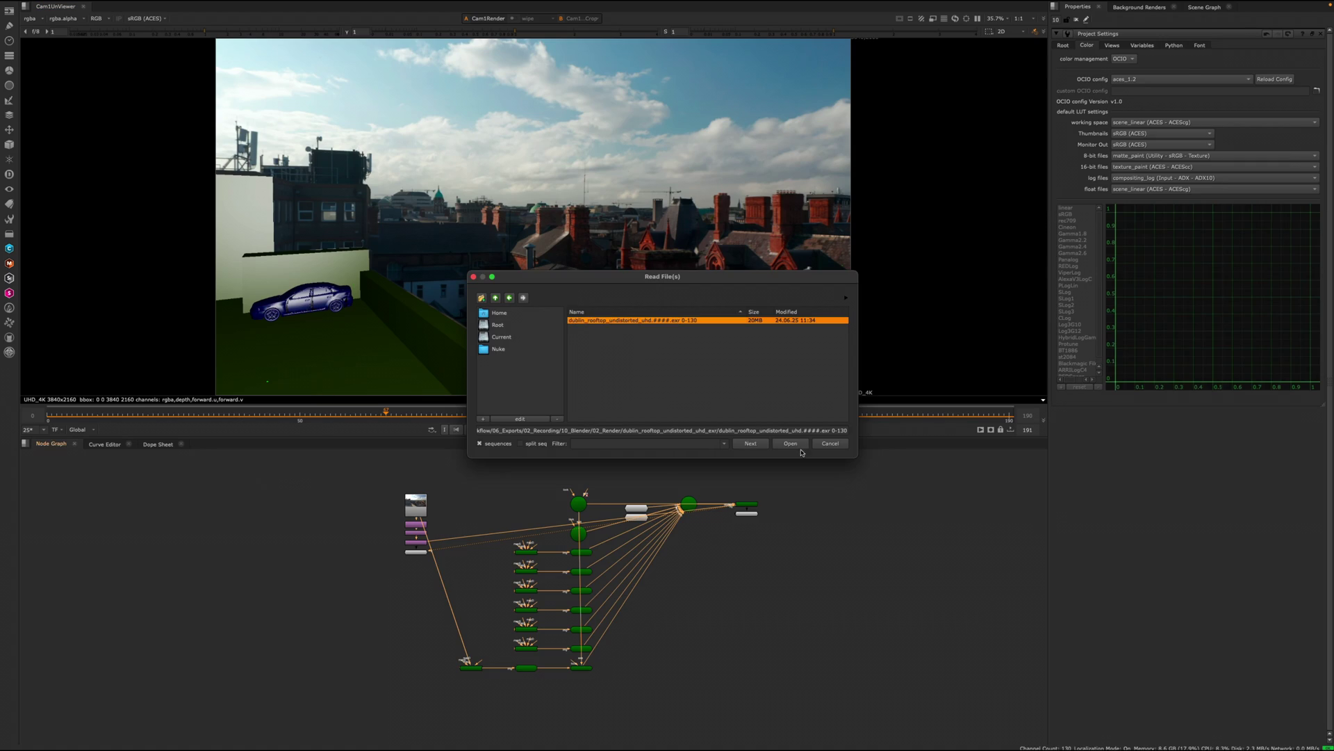
pyautogui.press('Return')
pyautogui.press('1')
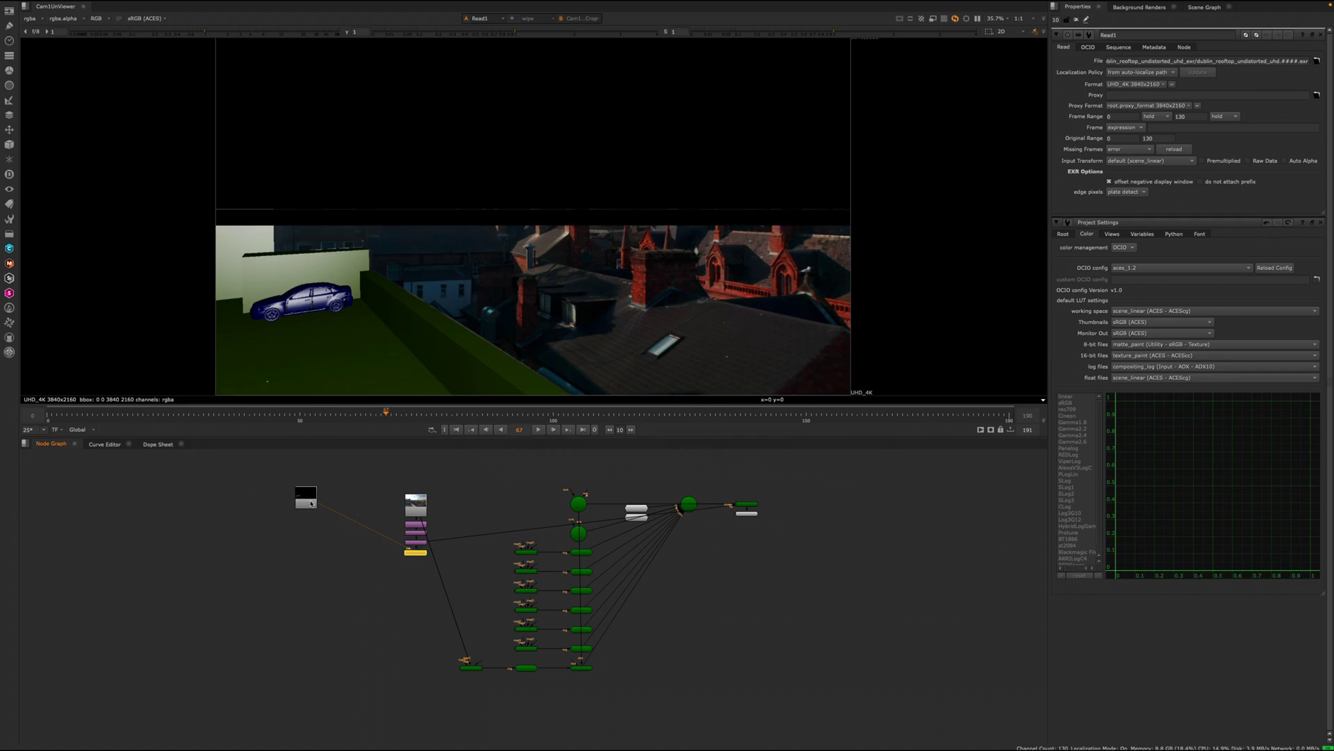
pyautogui.moveTo(235, 422); pyautogui.dragTo(52, 417)
pyautogui.scroll(4, 309, 486)
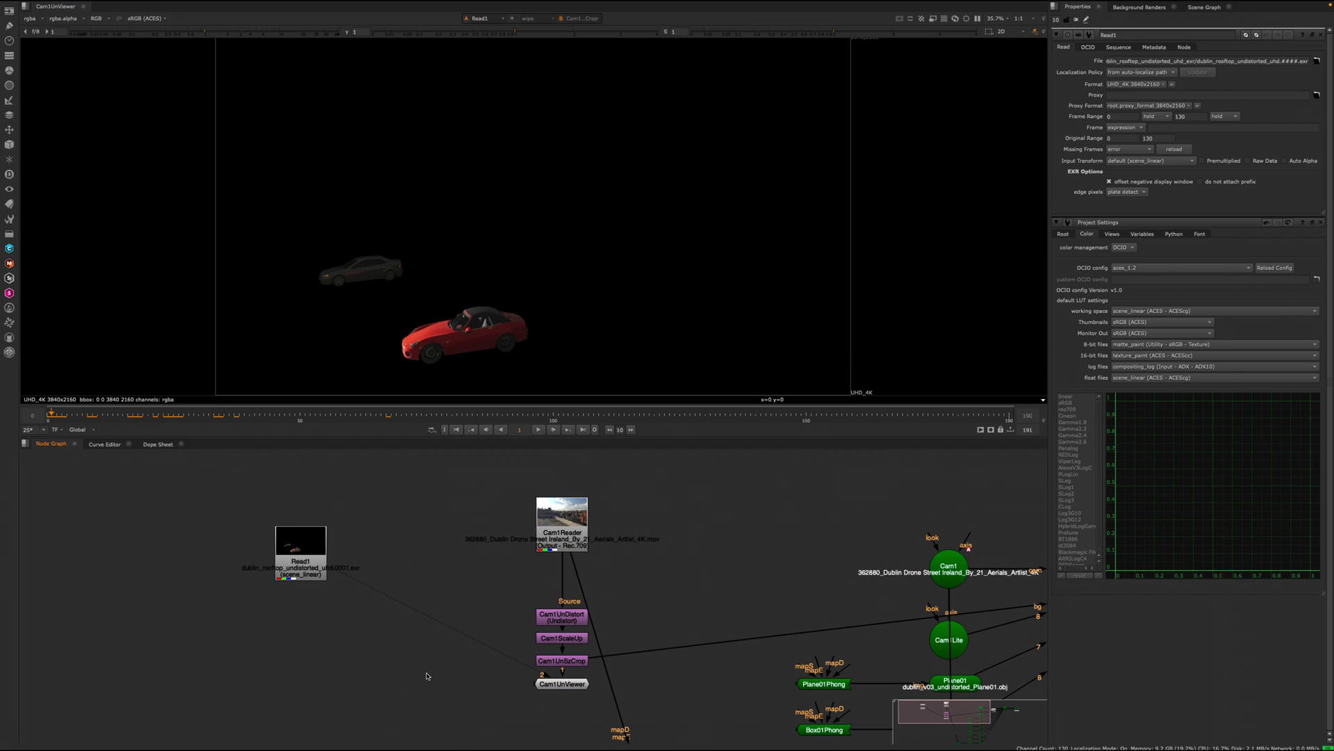
# - Merge the car render over the plate via Merge1's B input and view it at frame 16
pyautogui.press('m')
pyautogui.moveTo(435, 656); pyautogui.dragTo(562, 528)
pyautogui.press('1')
pyautogui.moveTo(53, 414); pyautogui.dragTo(173, 410)
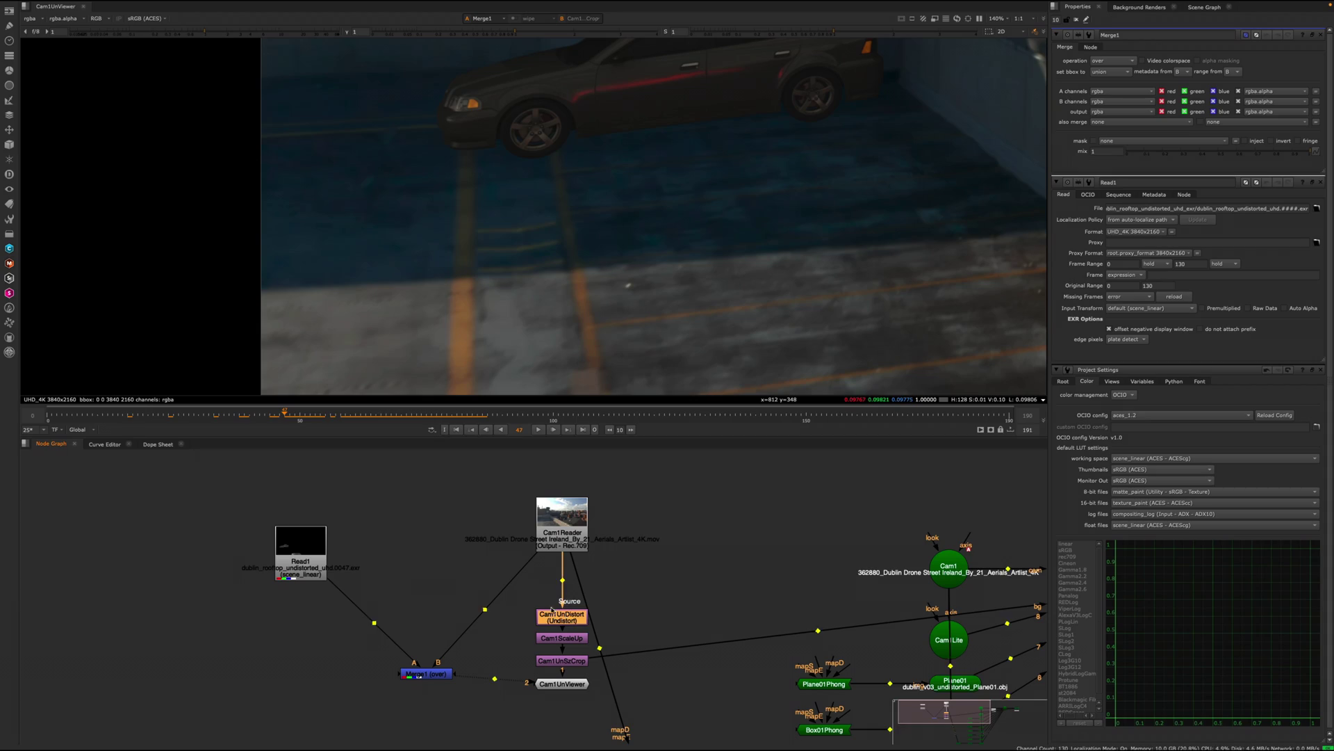
# - Paste a Cam1UnDistort copy, set Mode to Redistort, and insert it between Read1 and Merge1
pyautogui.click(417, 569)
pyautogui.hotkey('ctrl', 'v')
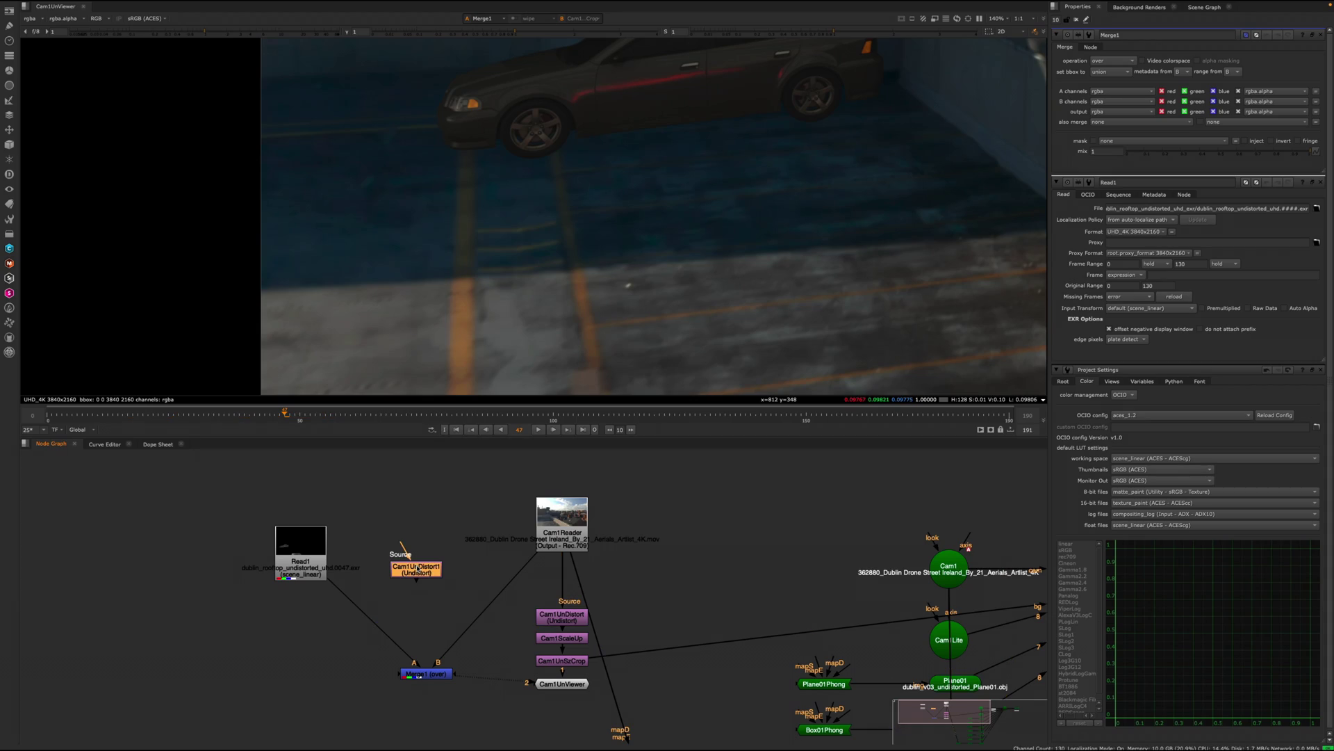
pyautogui.doubleClick(416, 568)
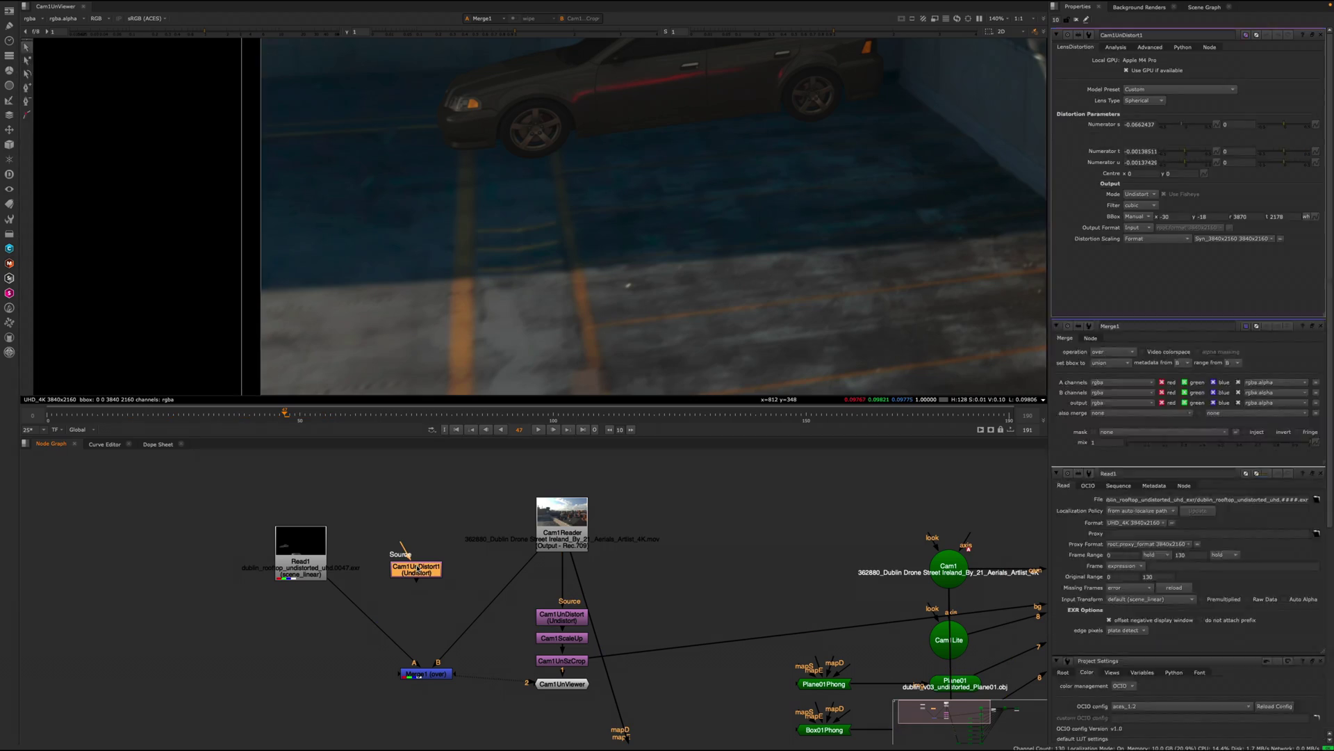
pyautogui.click(1147, 198)
pyautogui.click(1140, 205)
pyautogui.moveTo(413, 579); pyautogui.dragTo(356, 620)
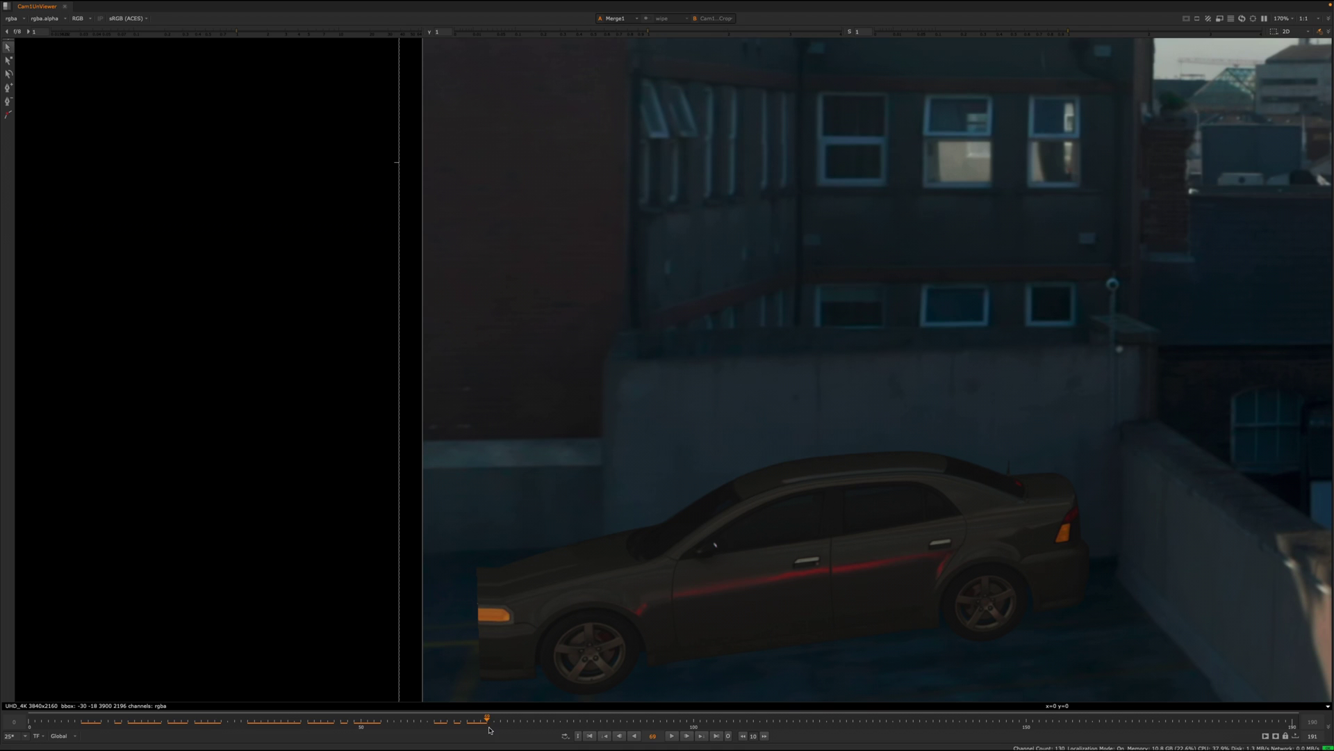
pyautogui.scroll(2, 624, 589)
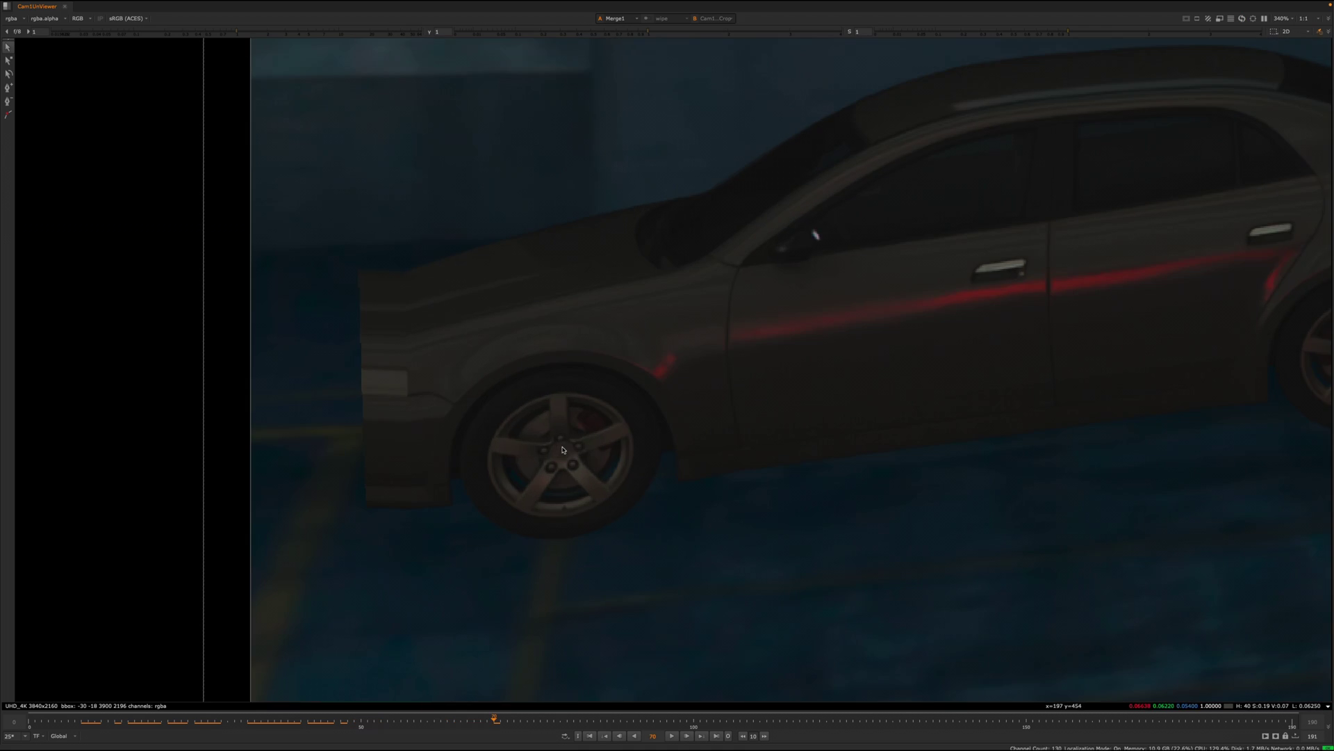
pyautogui.click(481, 720)
pyautogui.moveTo(482, 719); pyautogui.dragTo(508, 725)
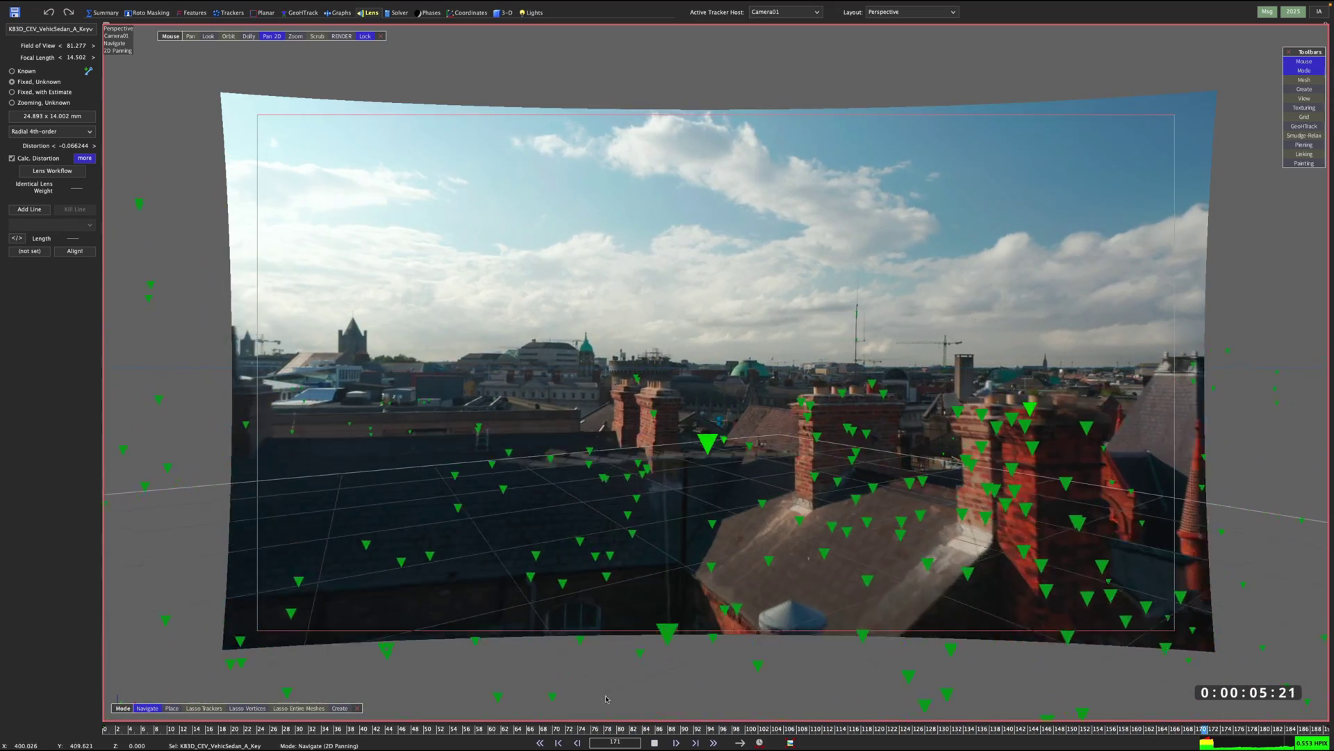
# - Apply the Redistorted(2) lens workflow for an 86.706 field of view, then play the shot
pyautogui.press('space')
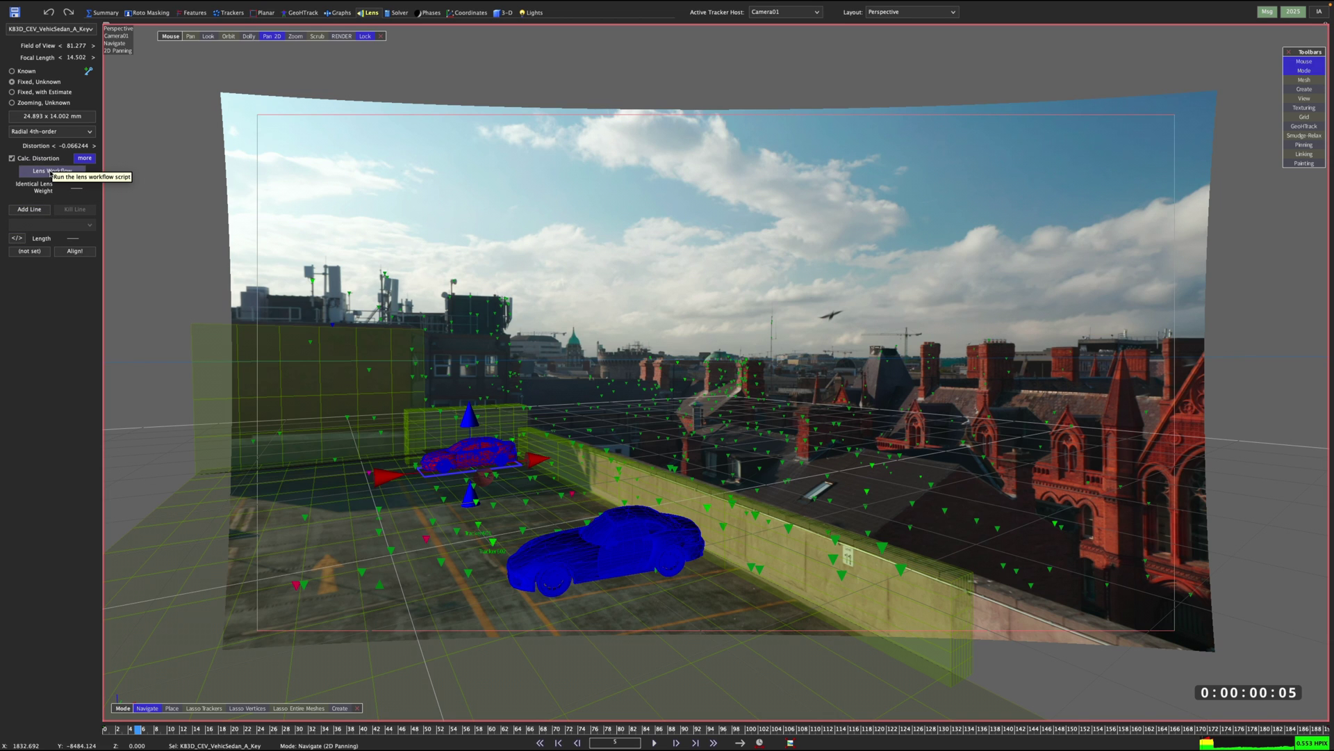
pyautogui.click(51, 171)
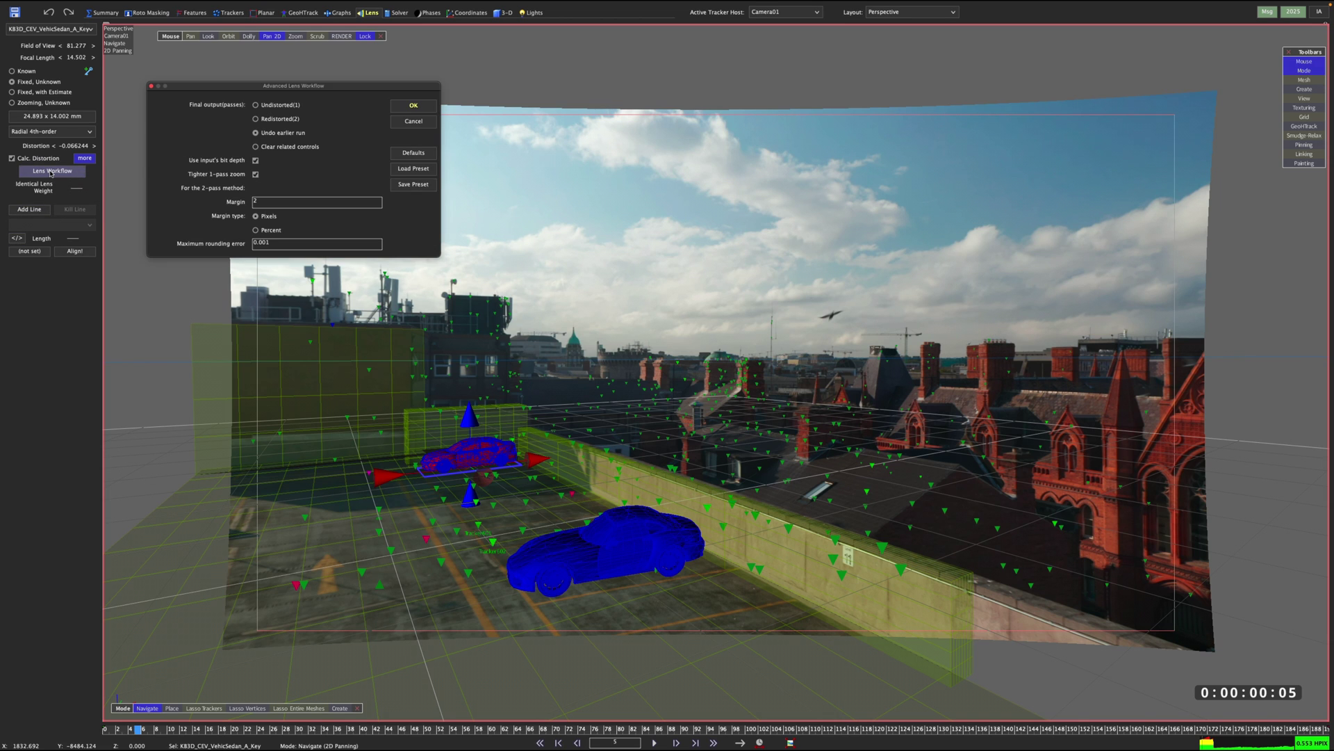
pyautogui.click(258, 120)
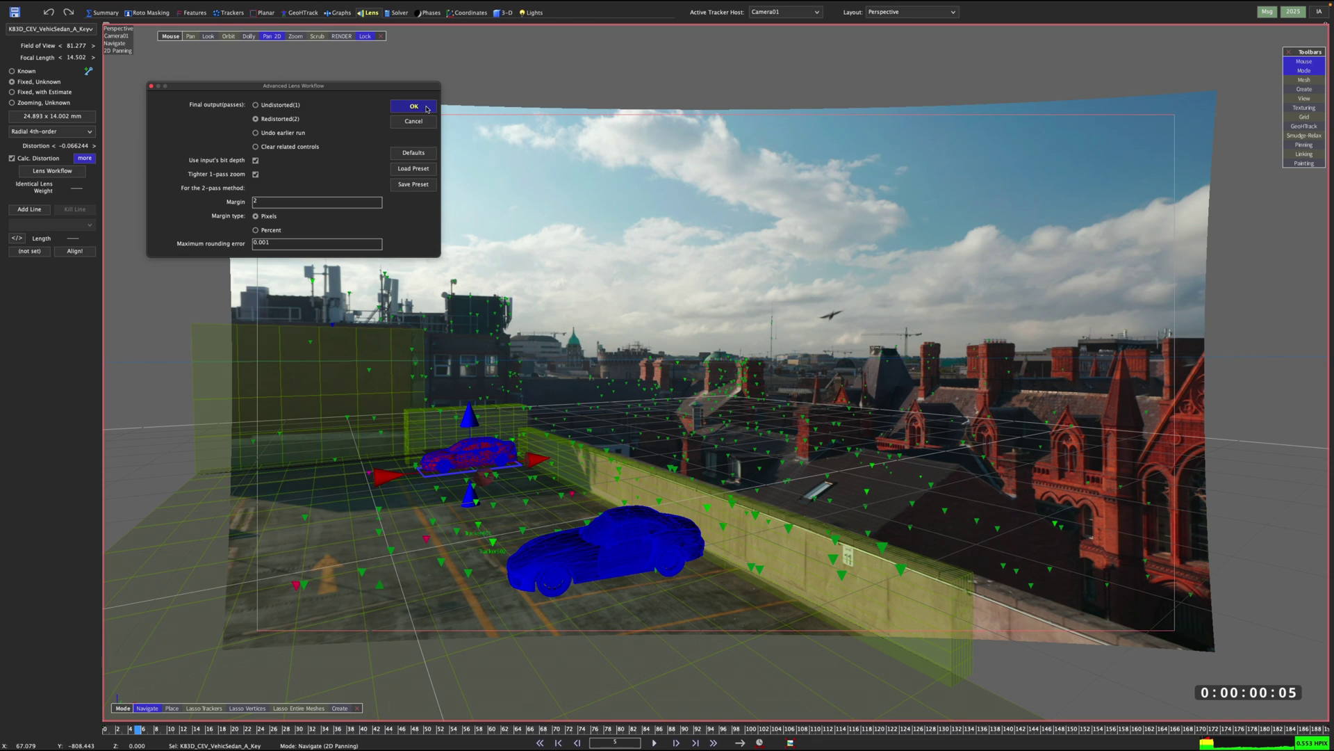
pyautogui.click(413, 107)
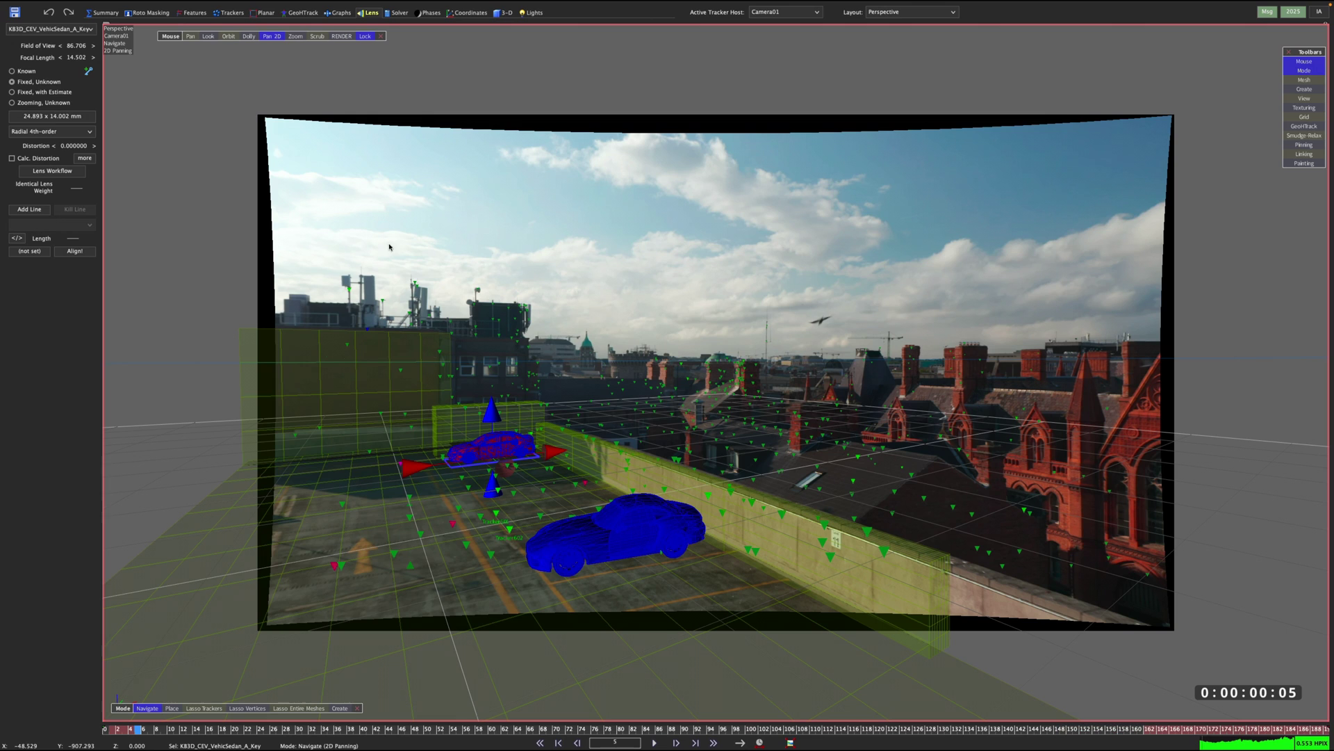
pyautogui.click(658, 743)
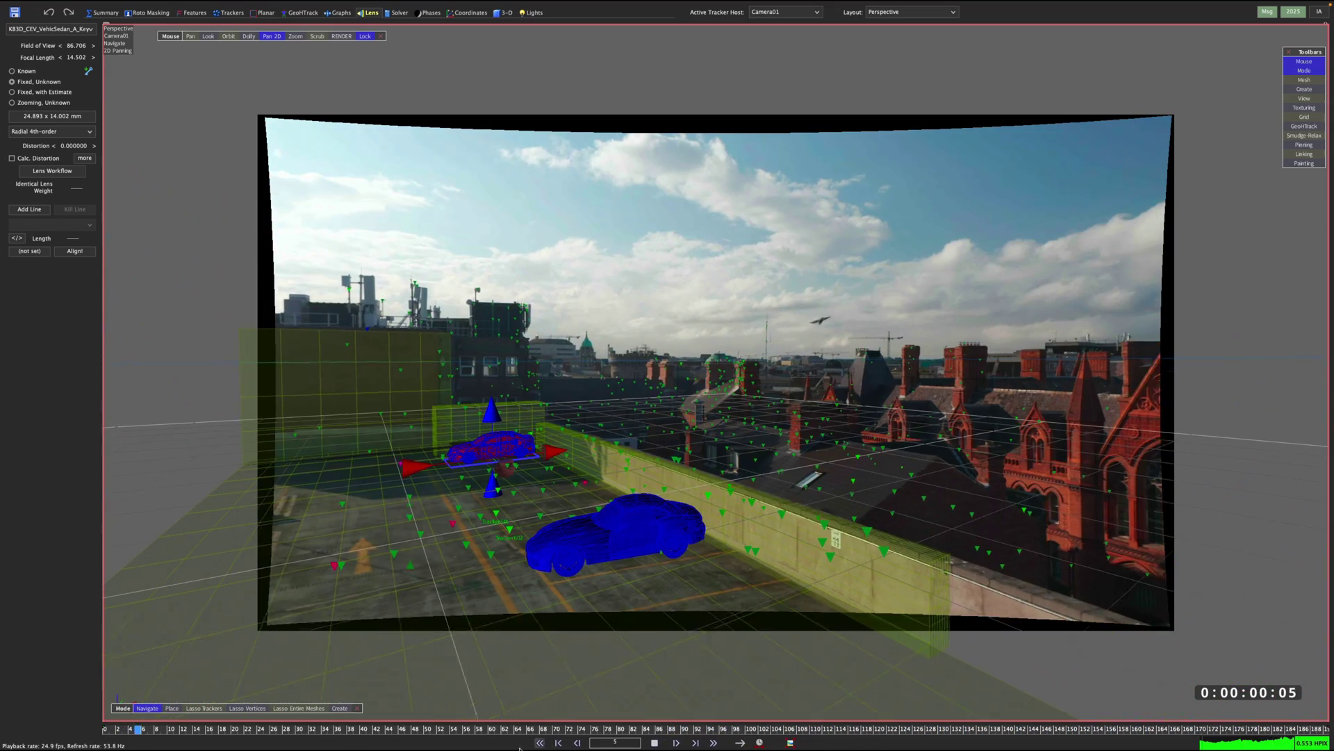
# - Stop playback and bring up the File > Export > Save Sequence Exporters list
pyautogui.press('space')
pyautogui.moveTo(31, 5)
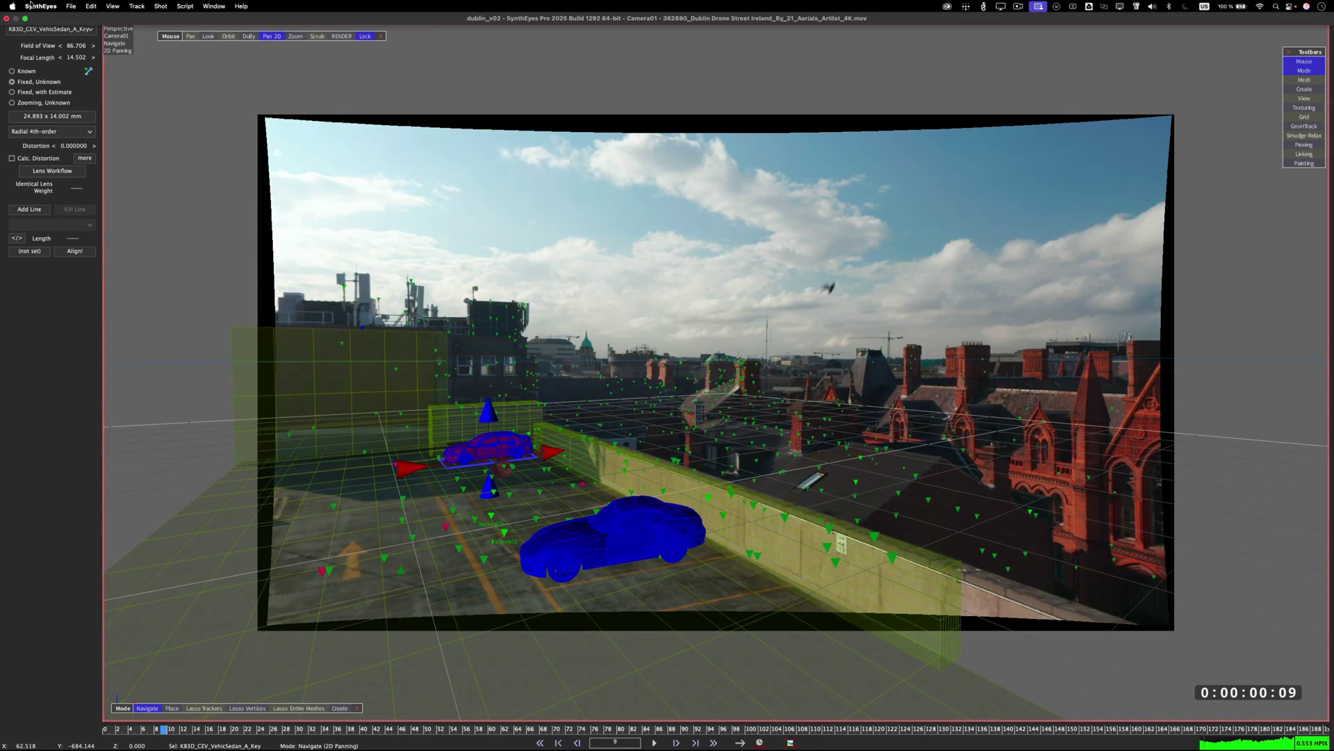
pyautogui.click(71, 5)
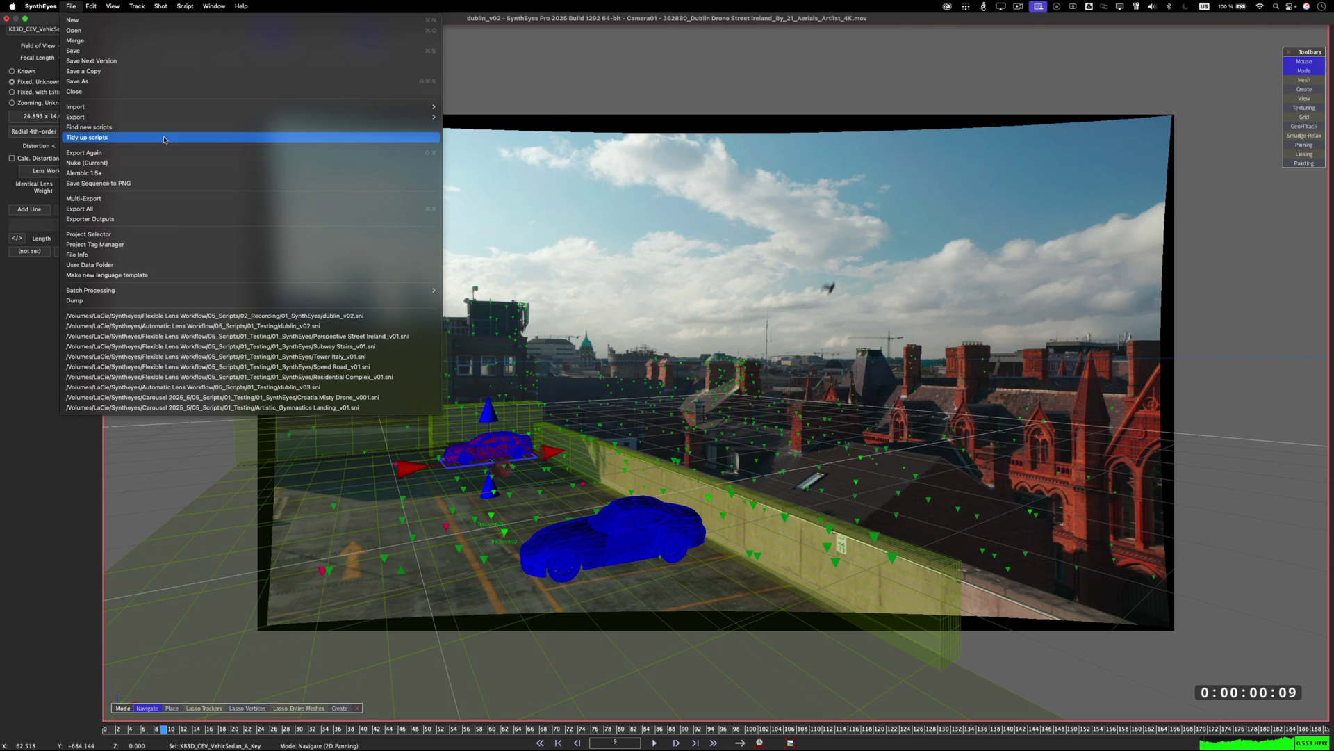
pyautogui.moveTo(389, 117)
pyautogui.moveTo(505, 556)
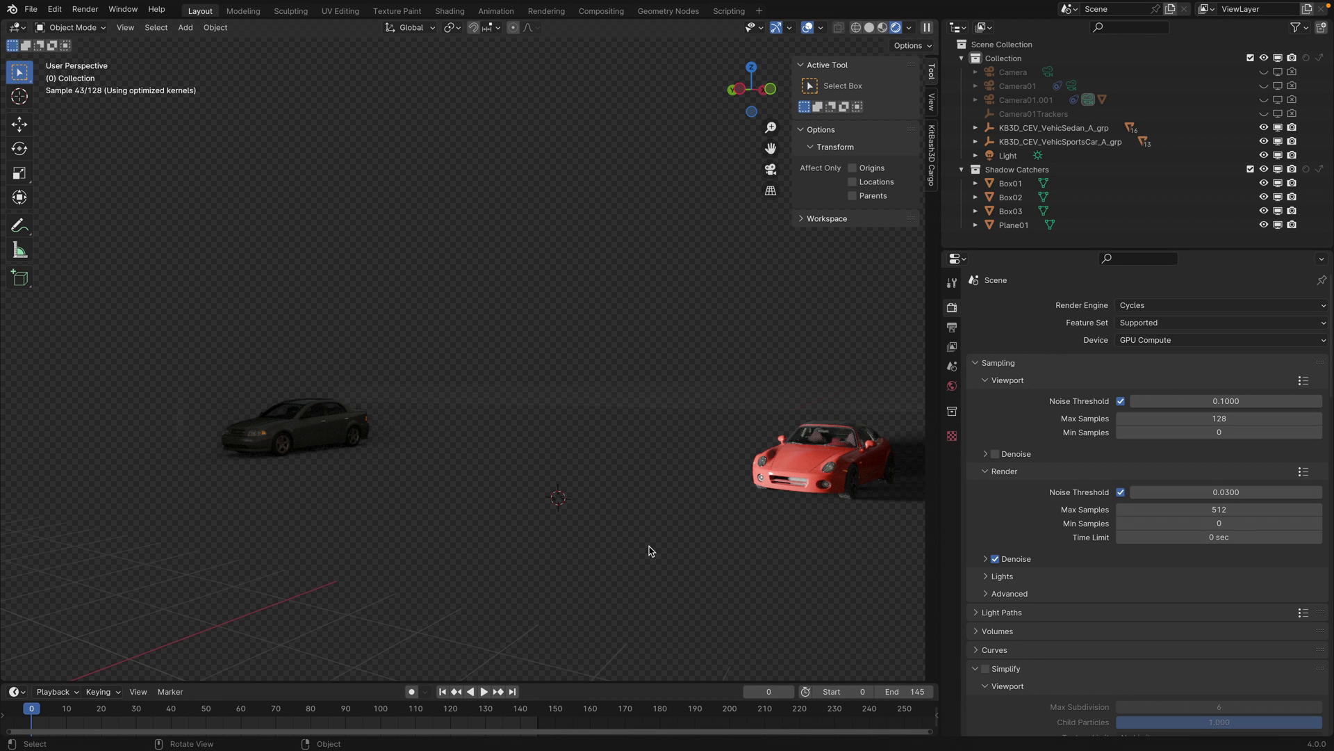
# - Switch Blender to camera view and show the Output Properties
pyautogui.press('KP_0')
pyautogui.click(952, 330)
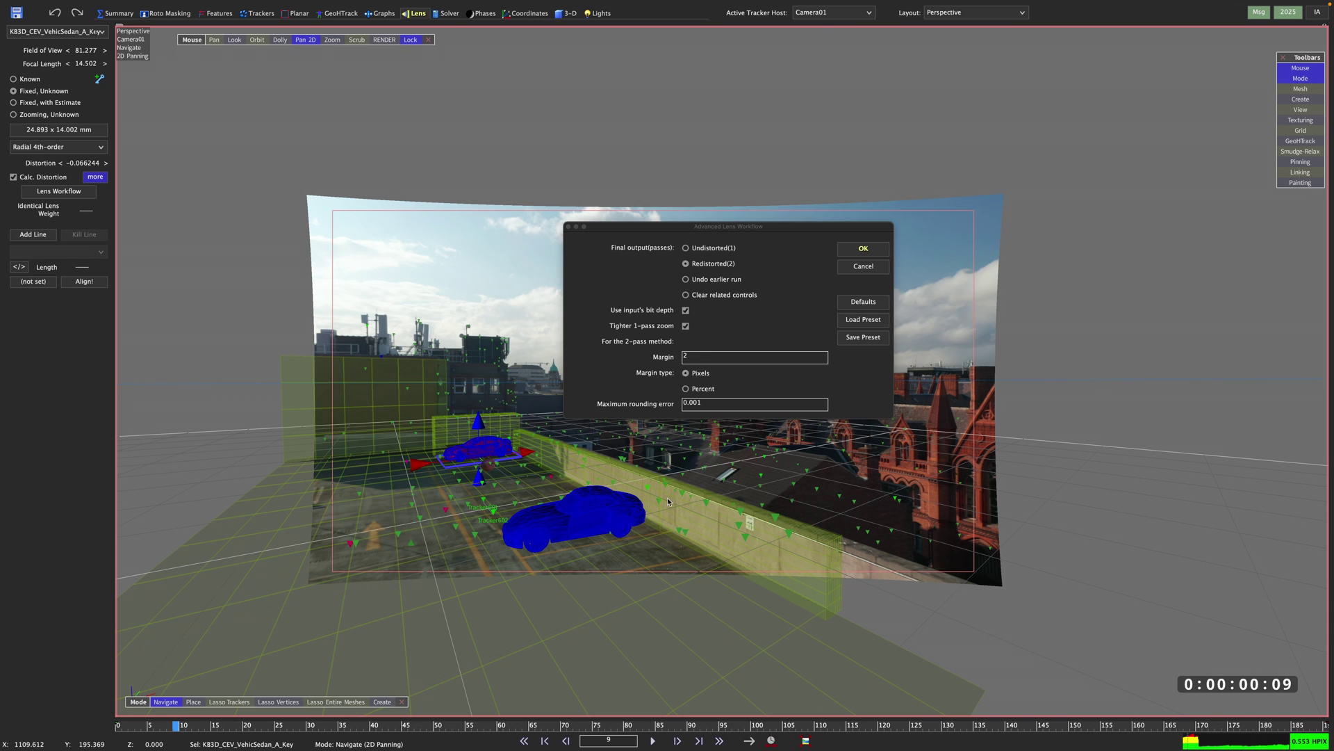
# - Change the lens workflow margin to 100 and apply the workflow
pyautogui.click(700, 357)
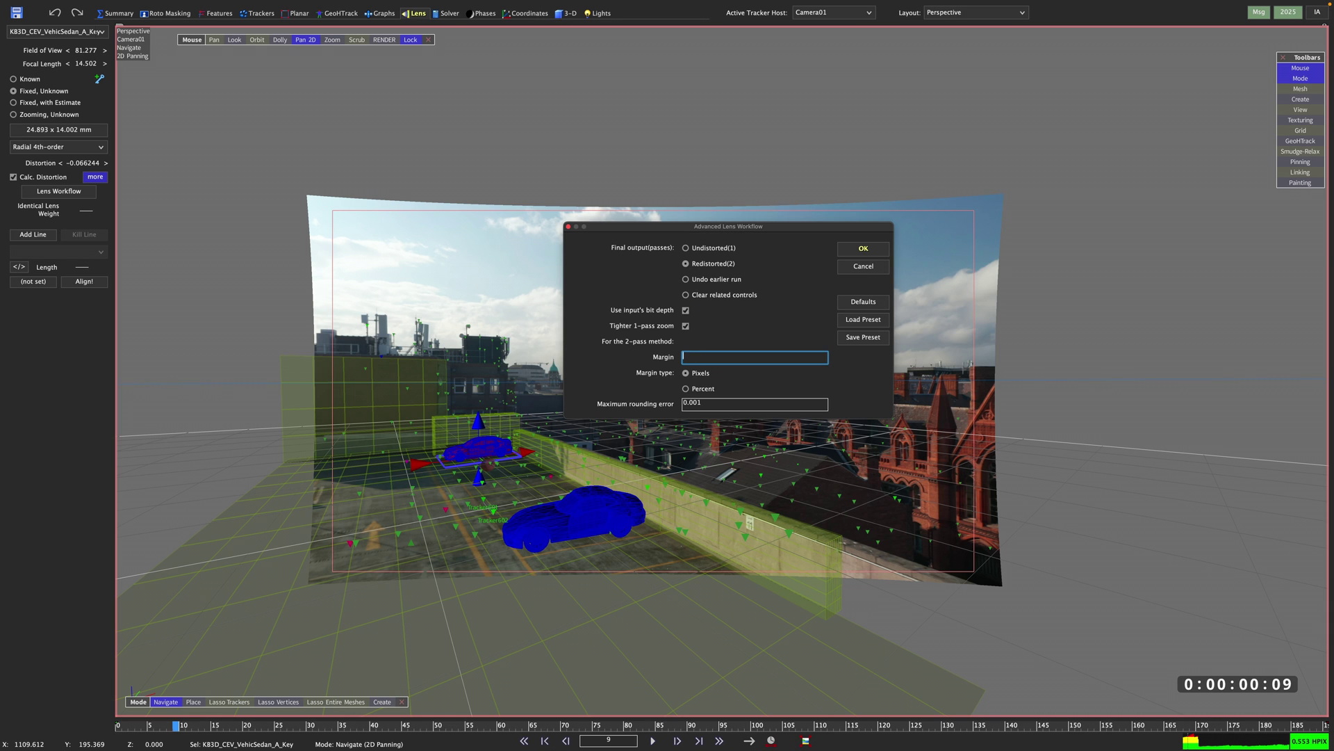
pyautogui.write('100')
pyautogui.click(864, 248)
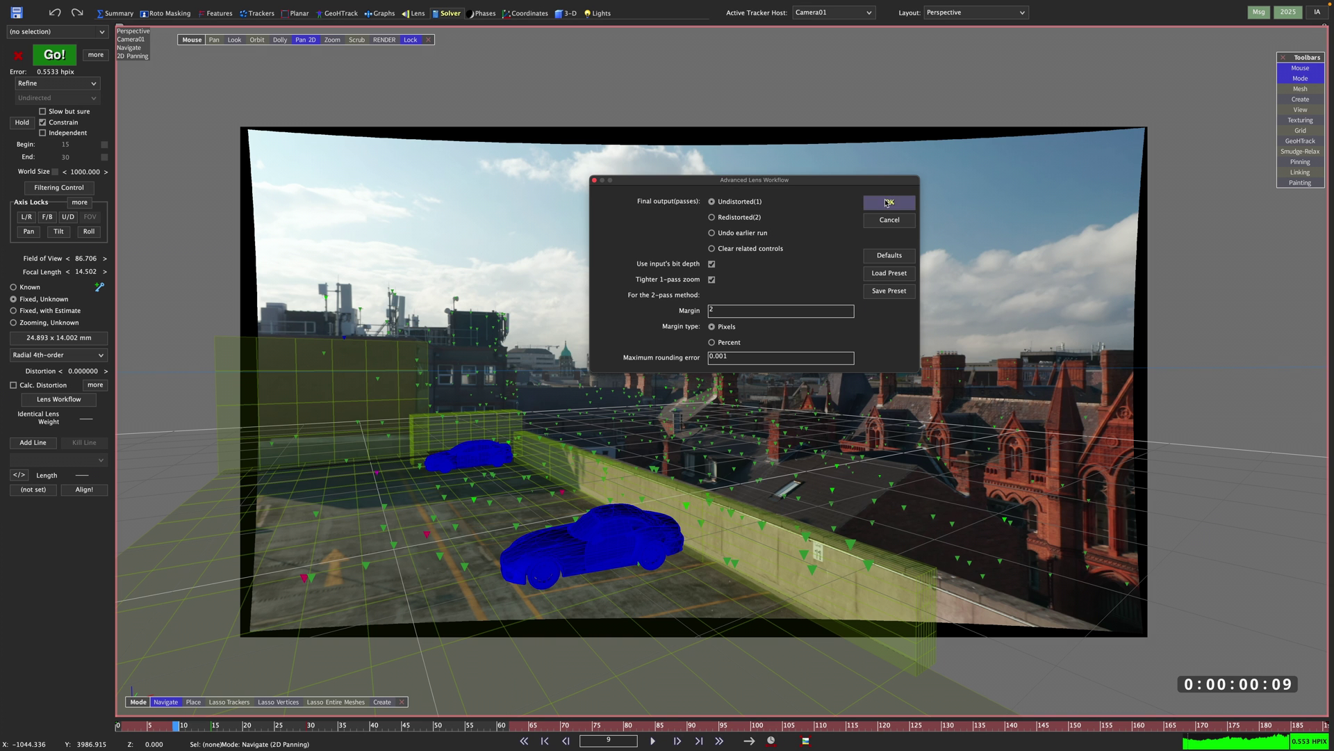
# - Dismiss the already-ran warning and undo the earlier lens workflow run
pyautogui.click(889, 203)
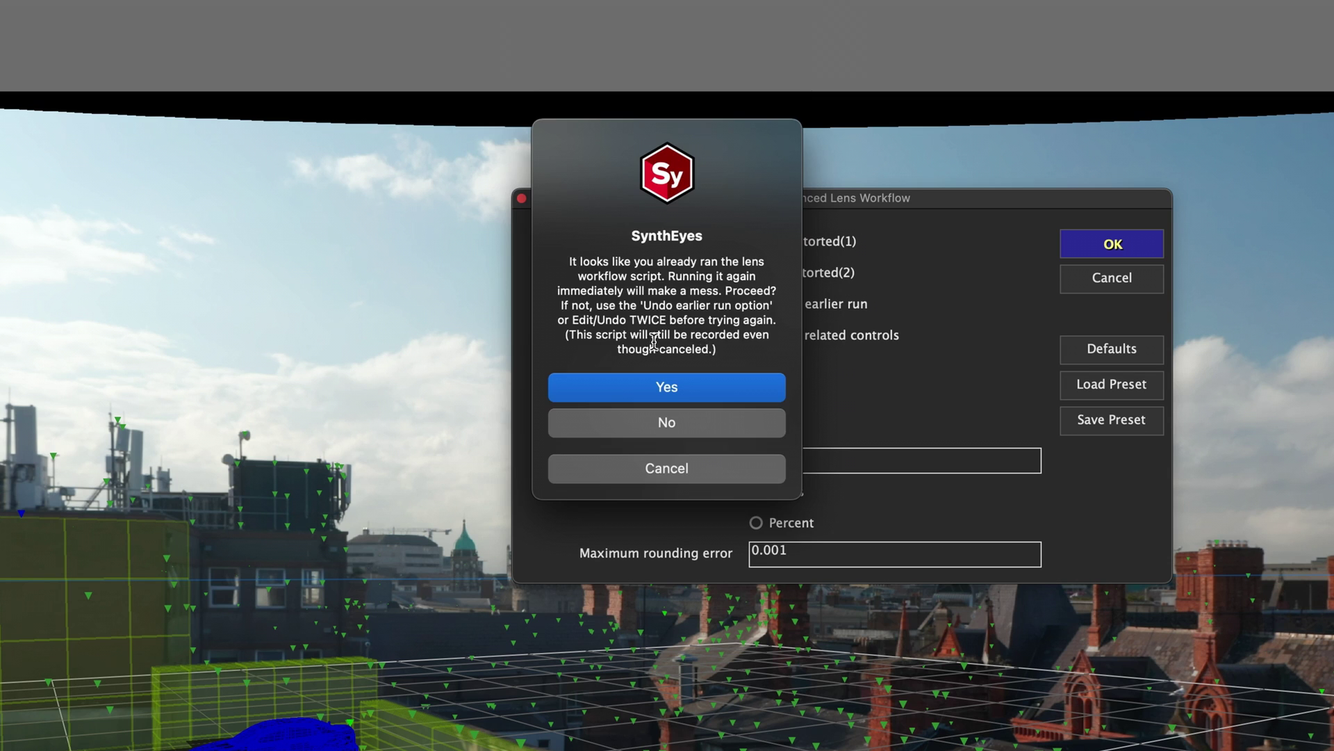
pyautogui.press('Return')
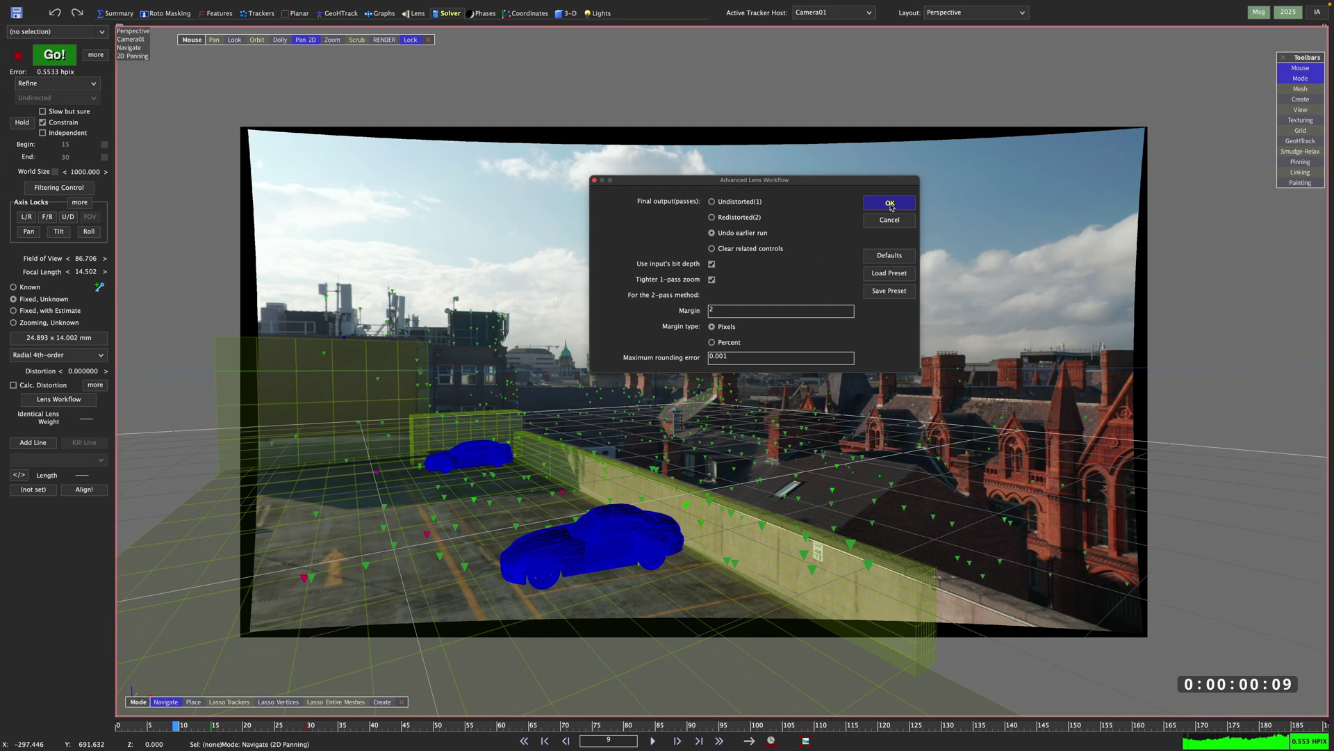
pyautogui.click(890, 204)
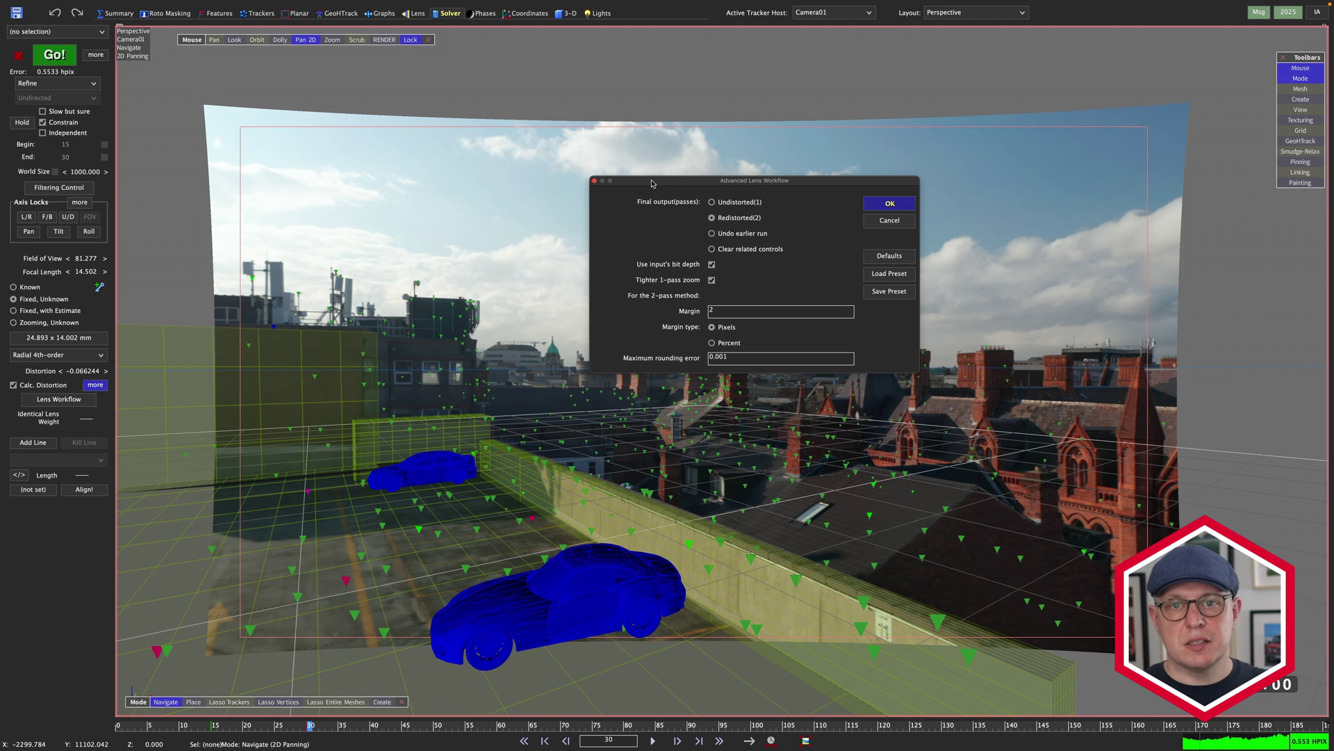
# - Run the redistorted workflow and export the PNG sequence into 02_PNG_Redistorted
pyautogui.press('Return')
pyautogui.click(80, 5)
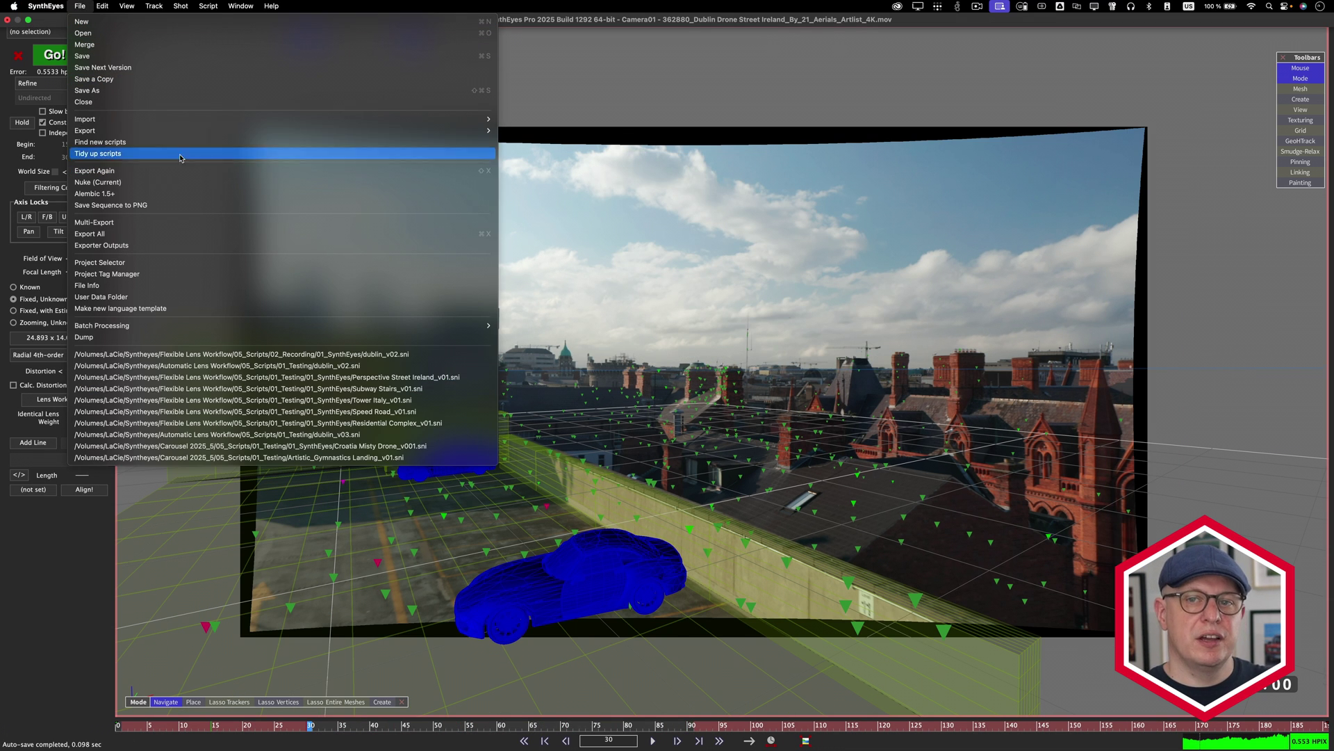
pyautogui.moveTo(139, 130)
pyautogui.moveTo(591, 624)
pyautogui.click(697, 681)
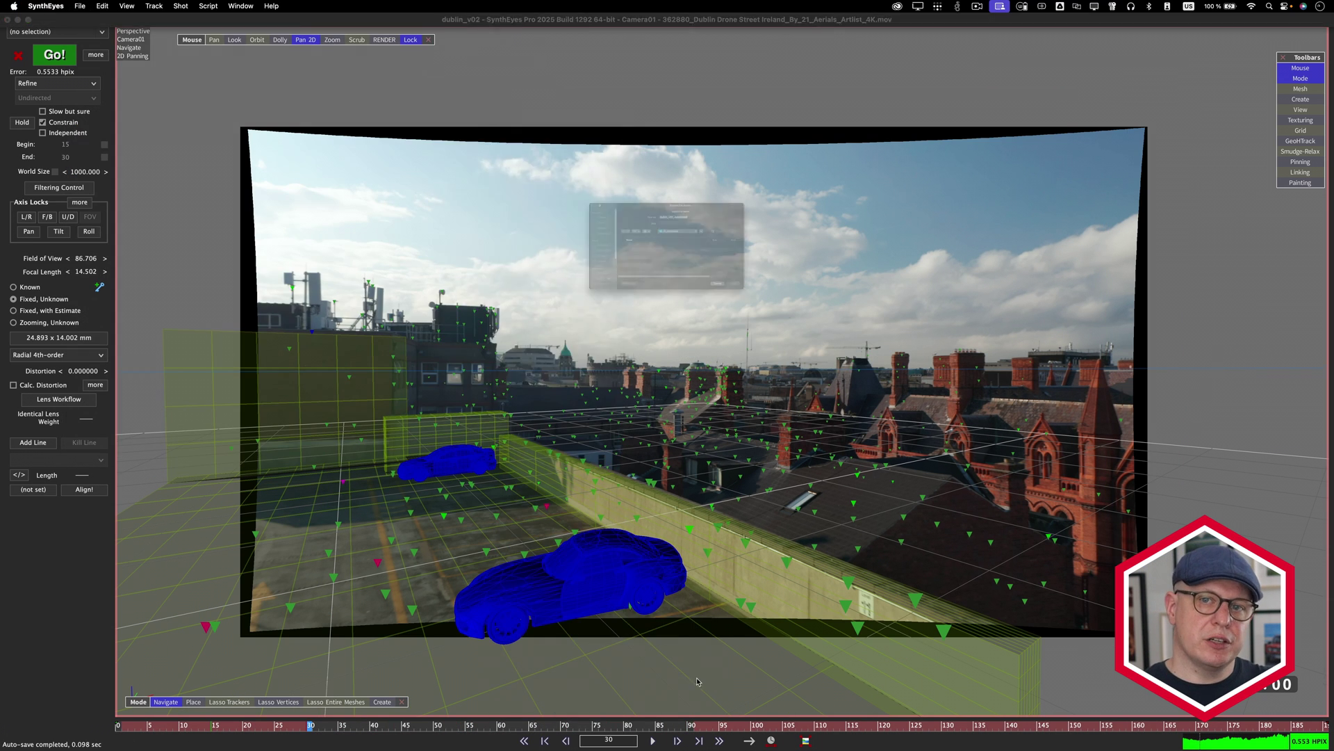
pyautogui.click(697, 206)
pyautogui.click(643, 255)
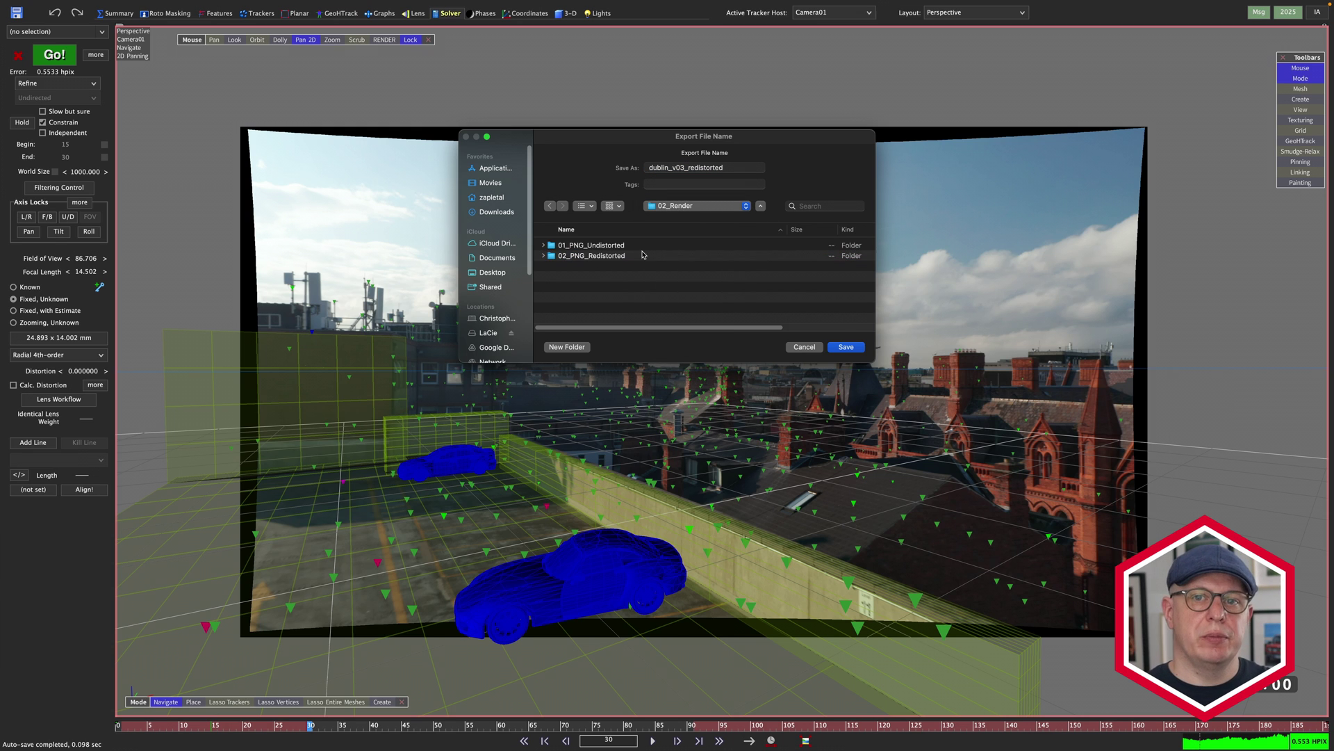
pyautogui.doubleClick(643, 255)
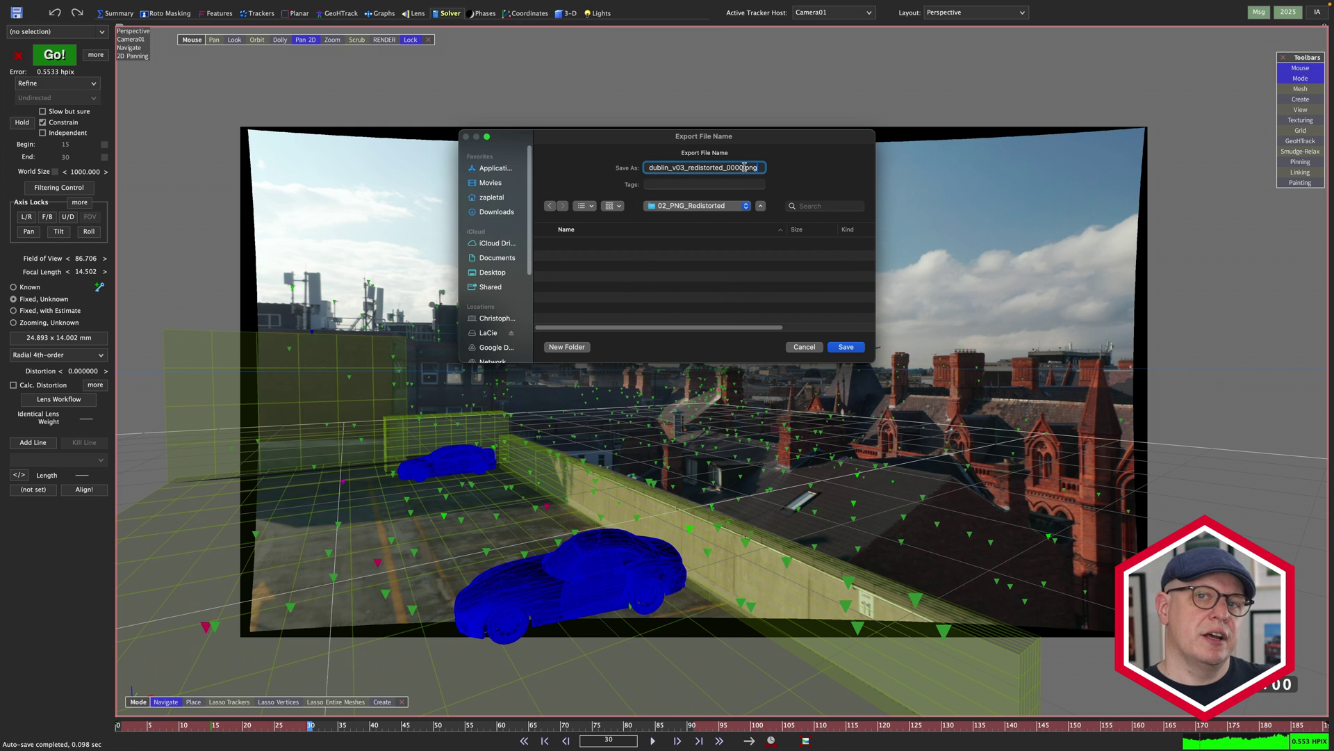
pyautogui.click(911, 336)
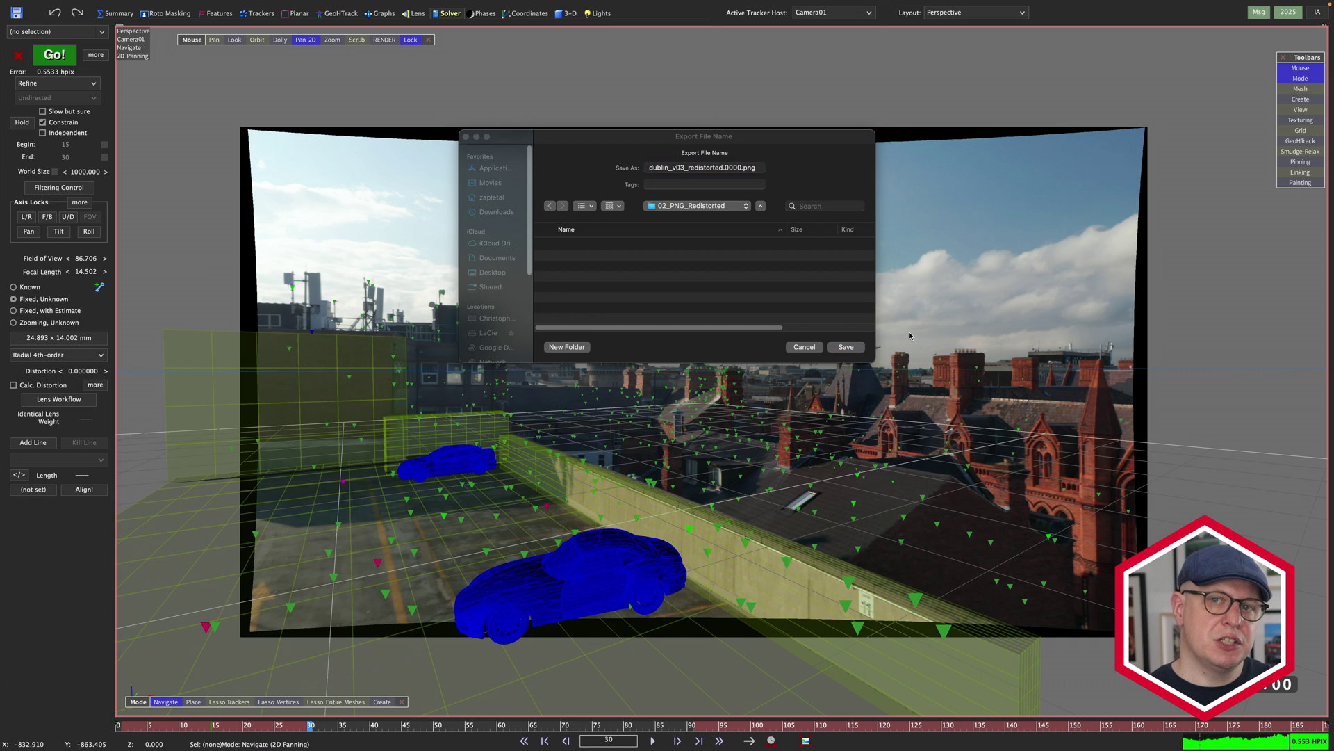
pyautogui.click(845, 346)
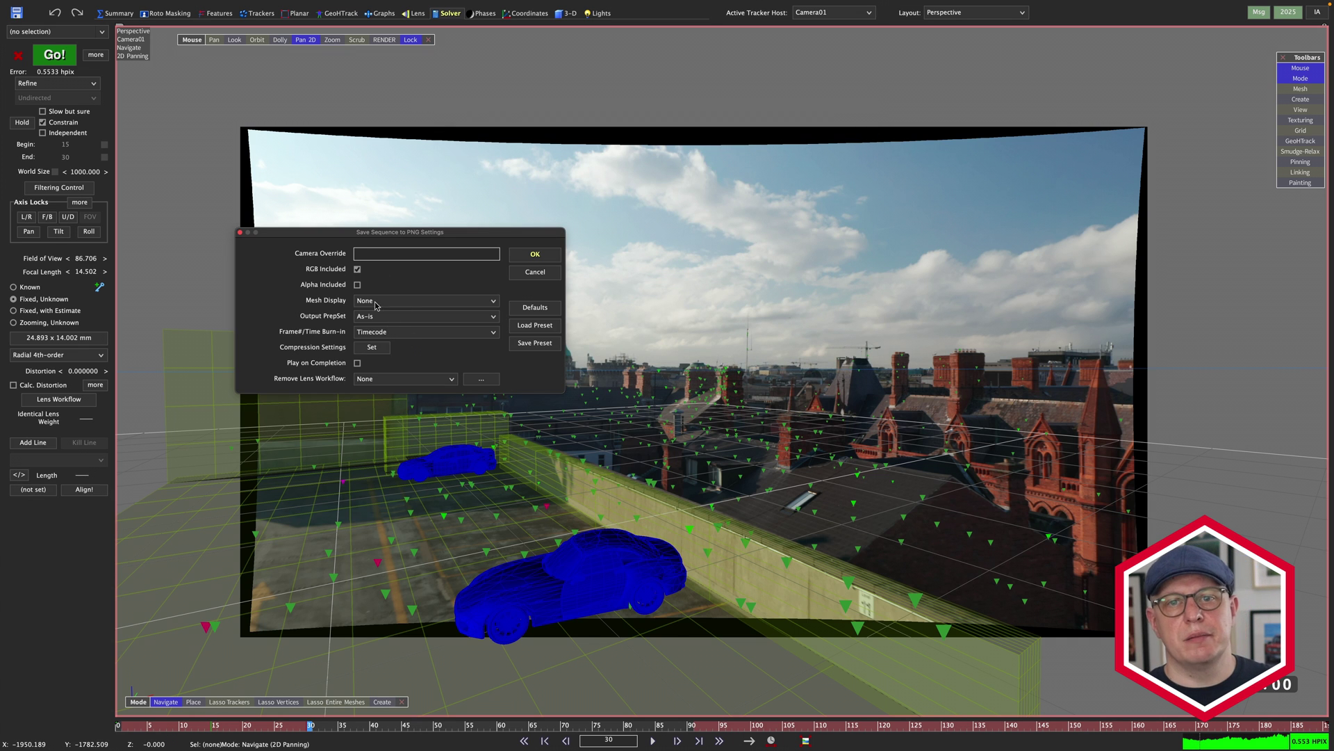
pyautogui.click(535, 253)
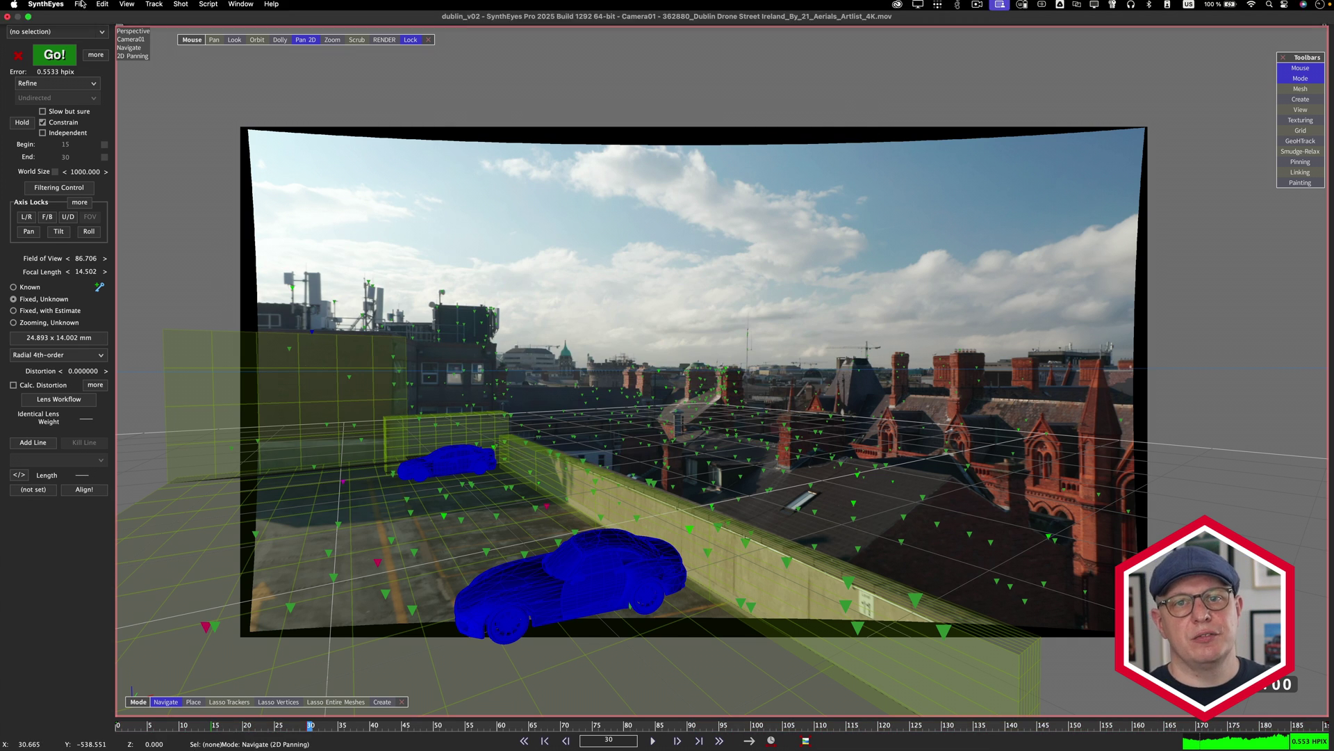
# - Export the scene as Alembic 1.5+ named dublin_v03_redistorted into 01_Metadata
pyautogui.click(80, 5)
pyautogui.moveTo(143, 131)
pyautogui.click(550, 164)
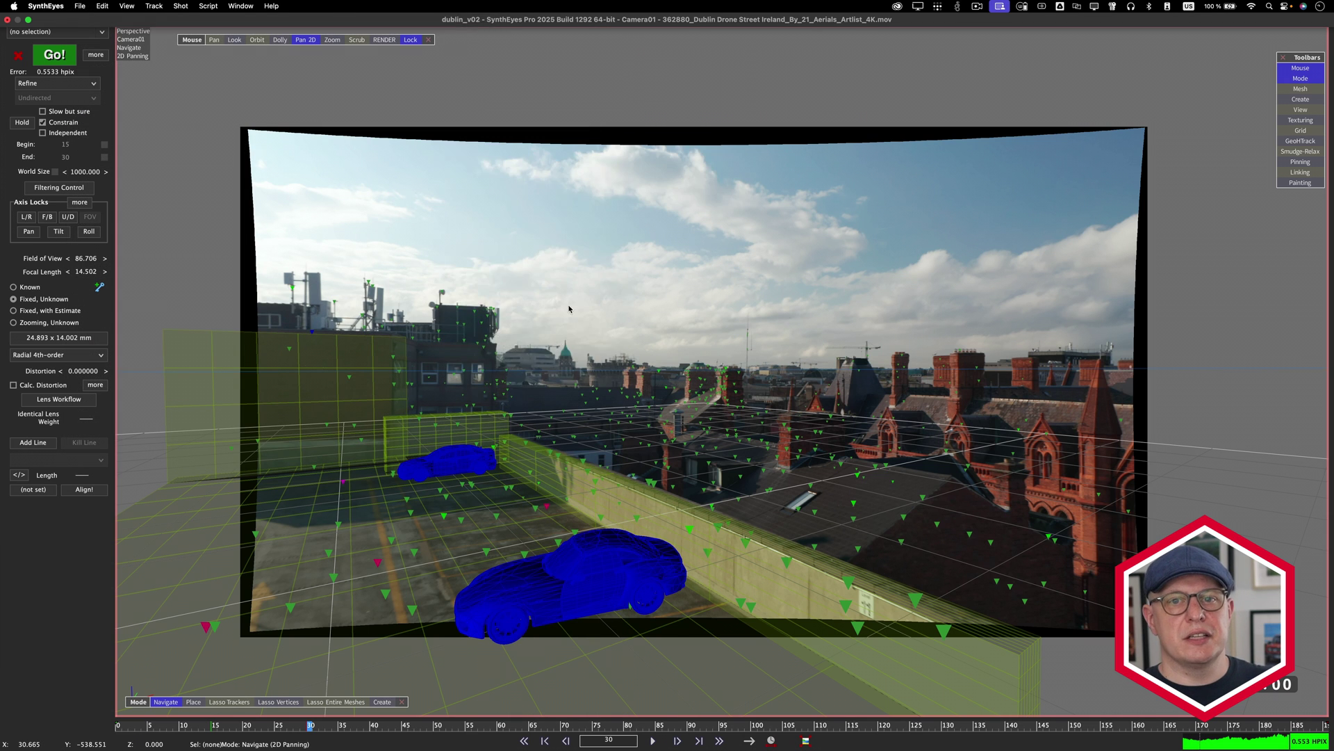
pyautogui.click(724, 206)
pyautogui.click(695, 229)
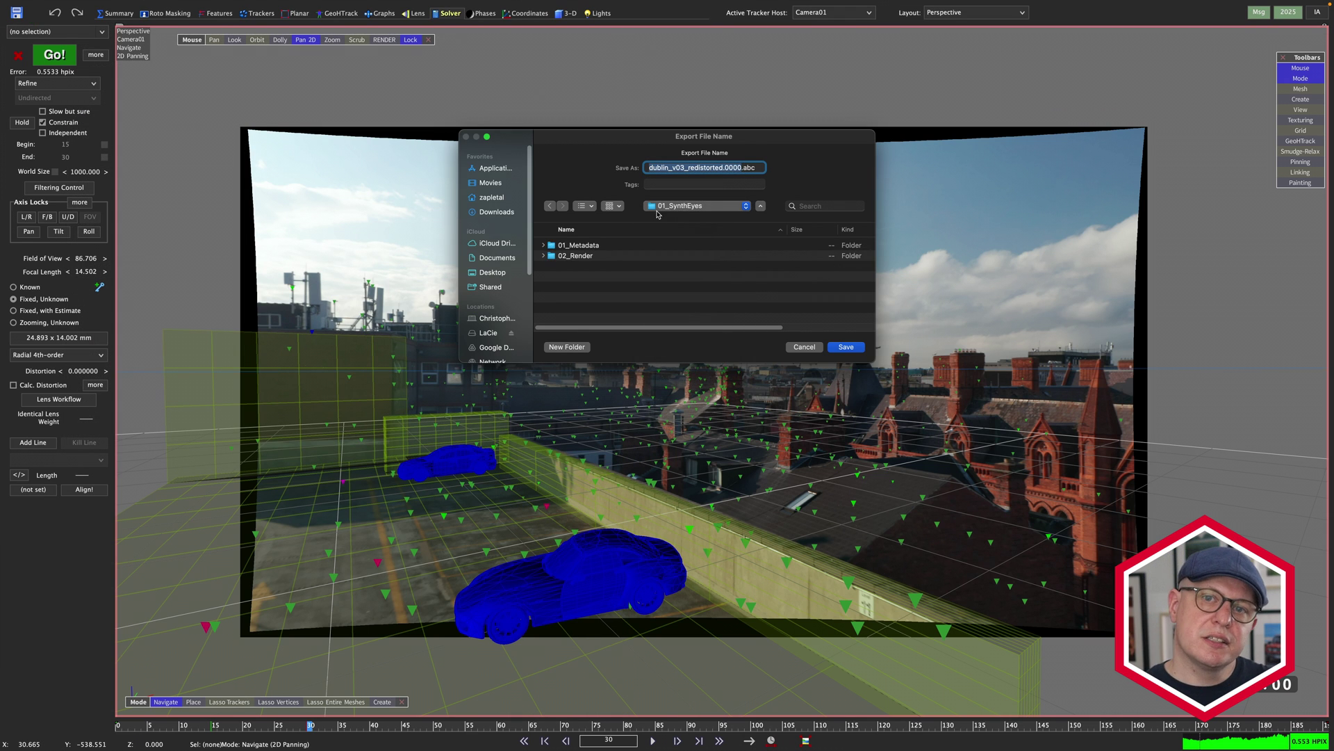
pyautogui.click(741, 167)
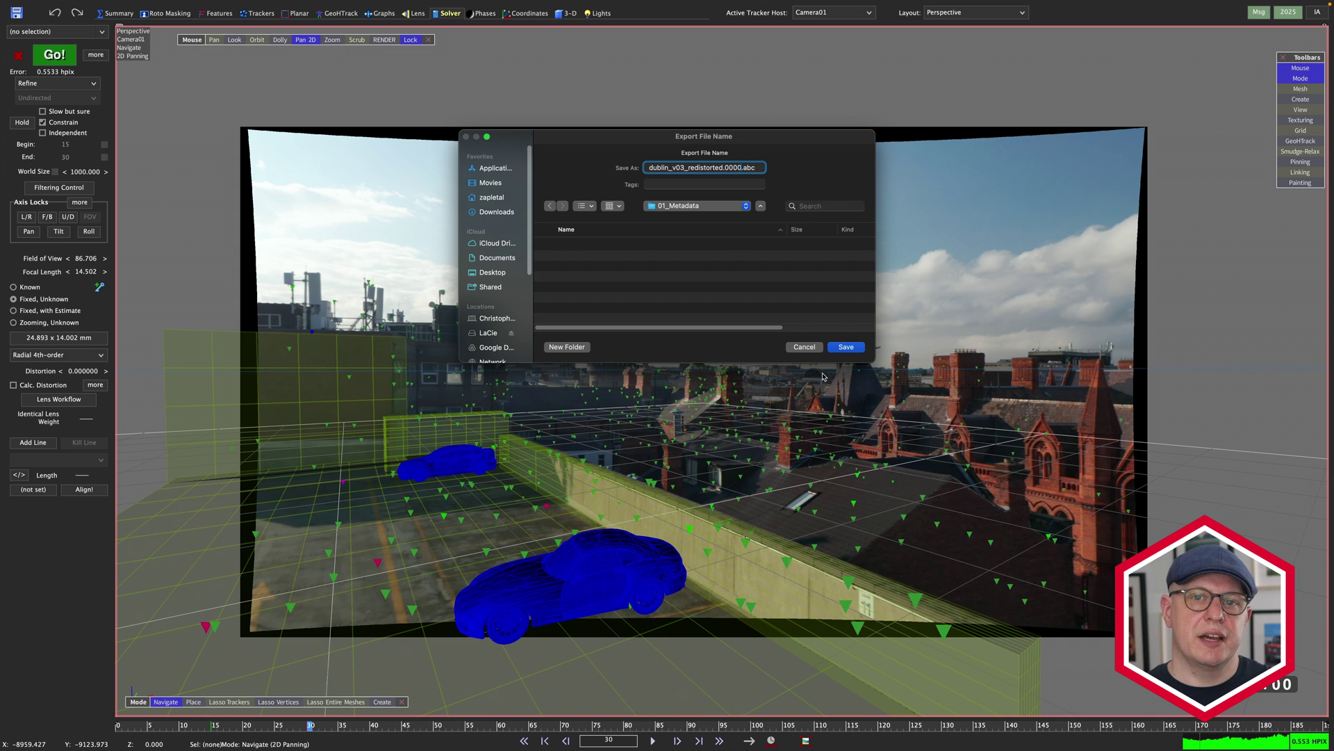
pyautogui.click(859, 347)
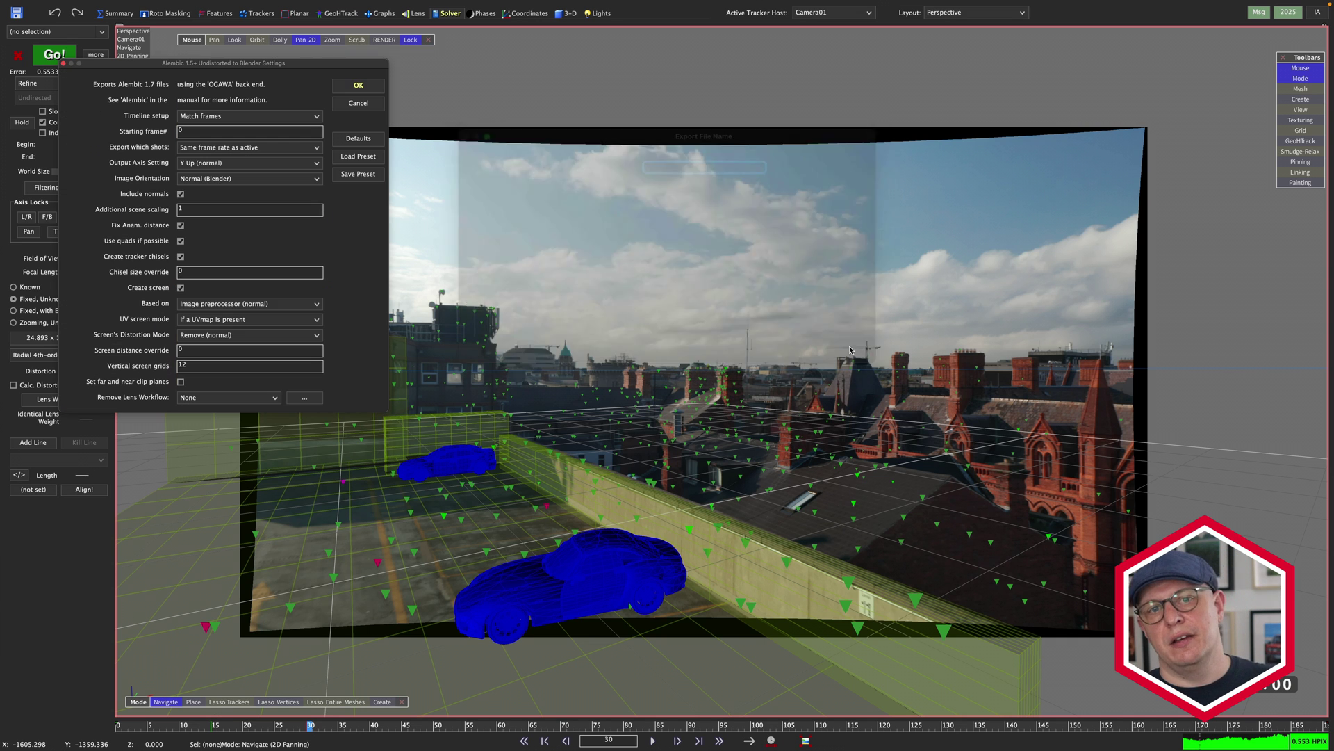
pyautogui.click(357, 87)
# - Export a Nuke (Current) script named dublin_v03_redistorted
pyautogui.click(80, 6)
pyautogui.moveTo(100, 132)
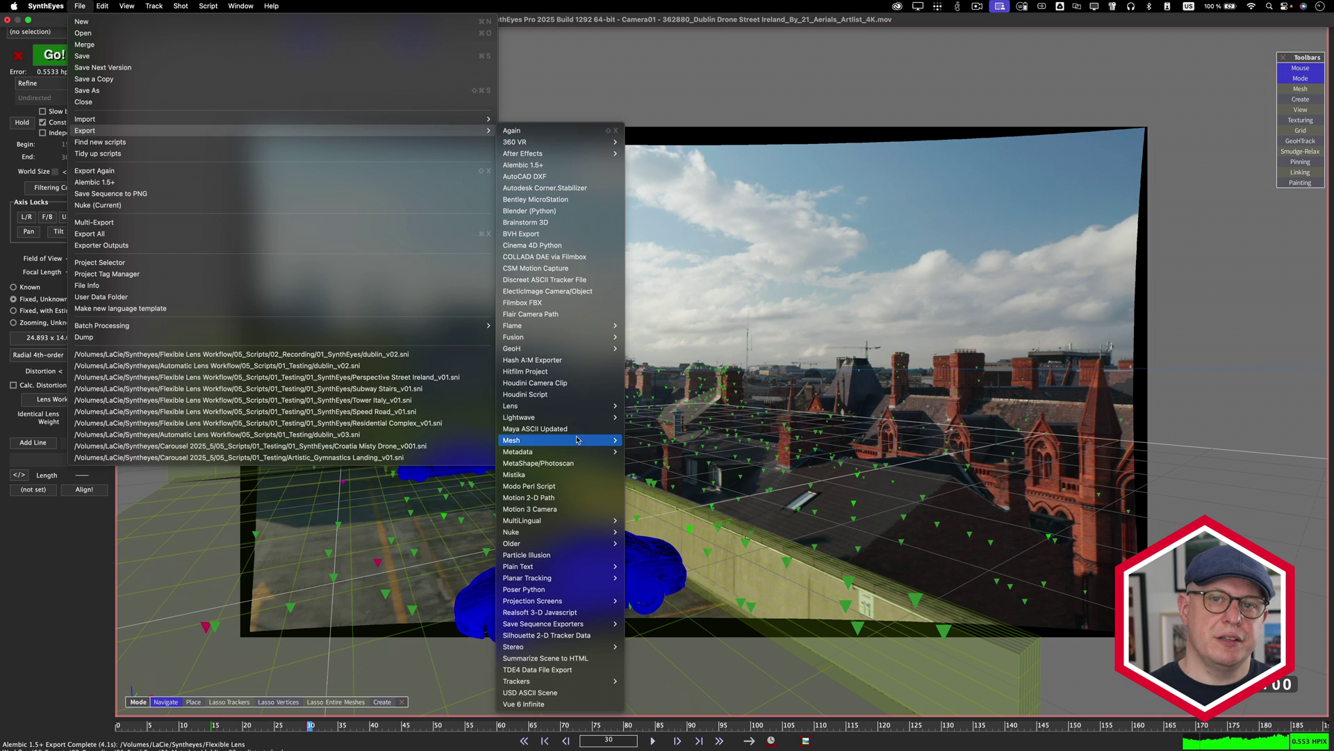
pyautogui.moveTo(577, 531)
pyautogui.click(668, 533)
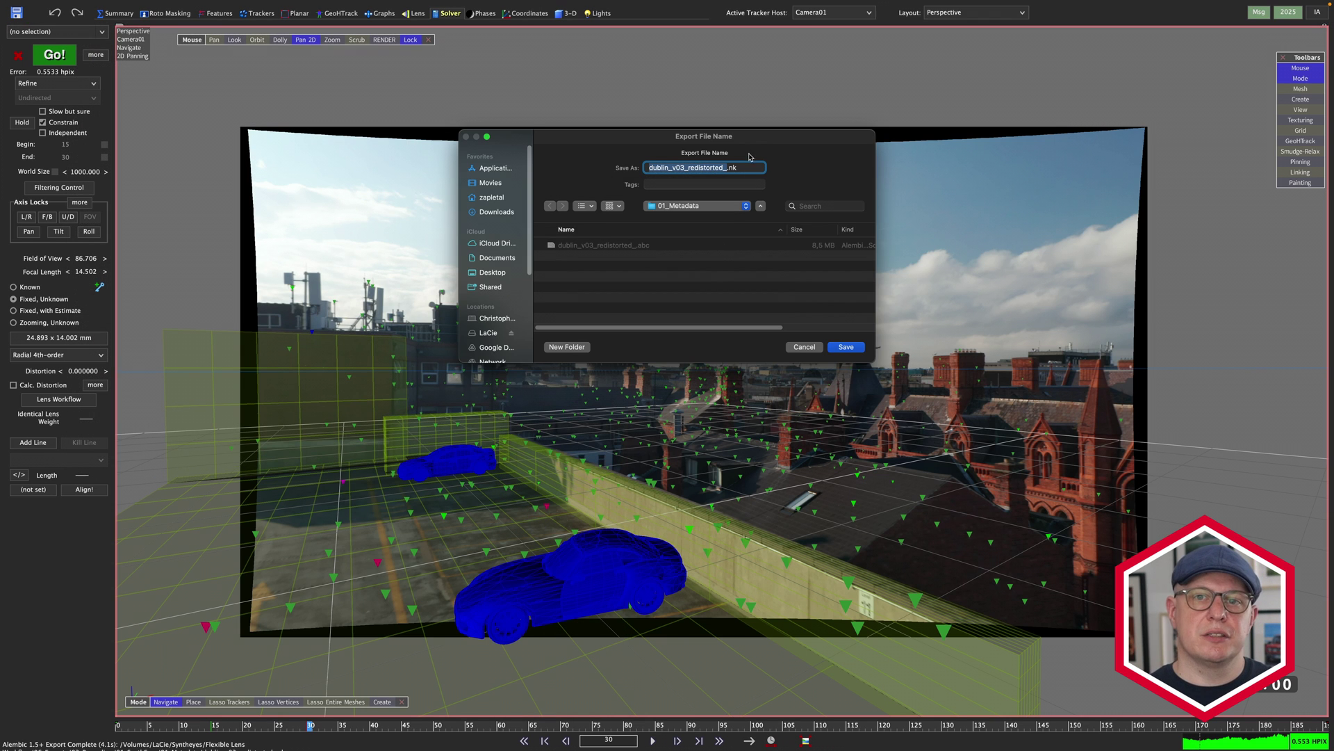
pyautogui.click(845, 347)
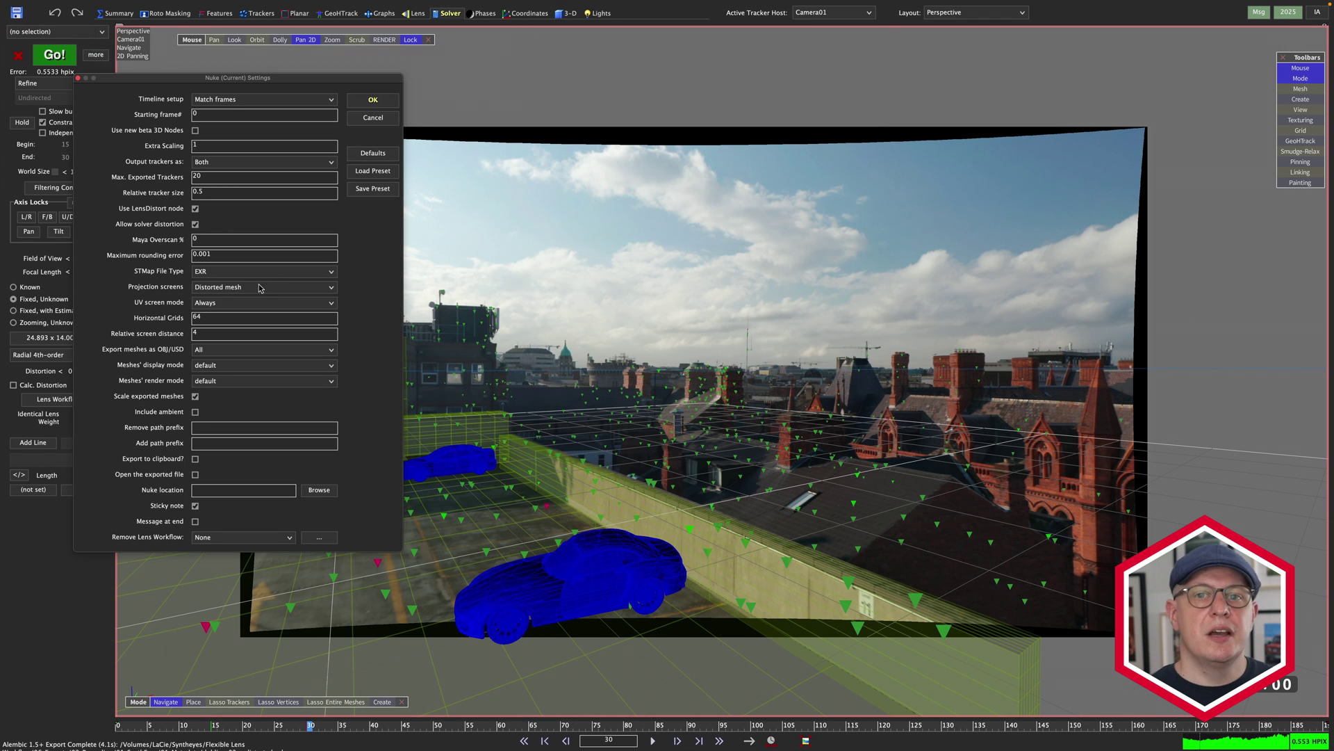
pyautogui.click(372, 100)
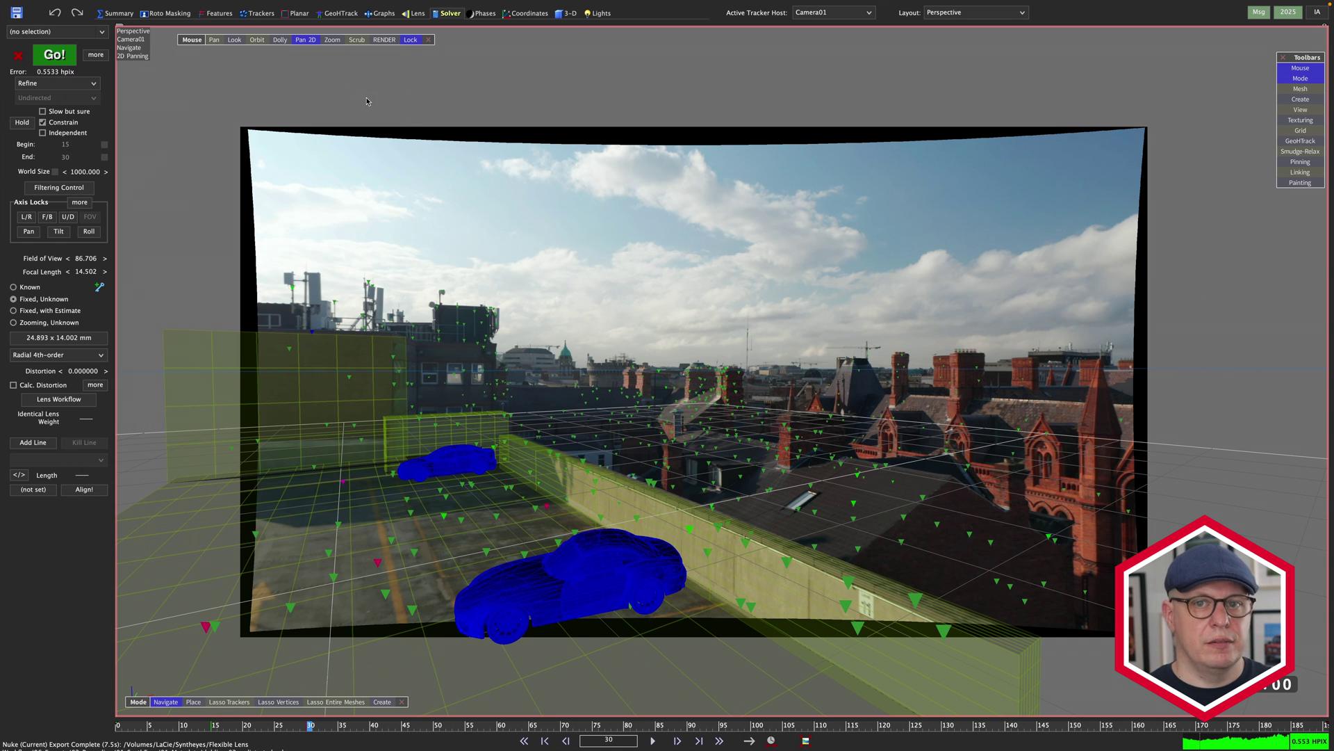
# - Apply the undistorting lens workflow and target dublin_v03_reference.mov in 02_Render
pyautogui.click(55, 399)
pyautogui.click(889, 203)
pyautogui.click(81, 7)
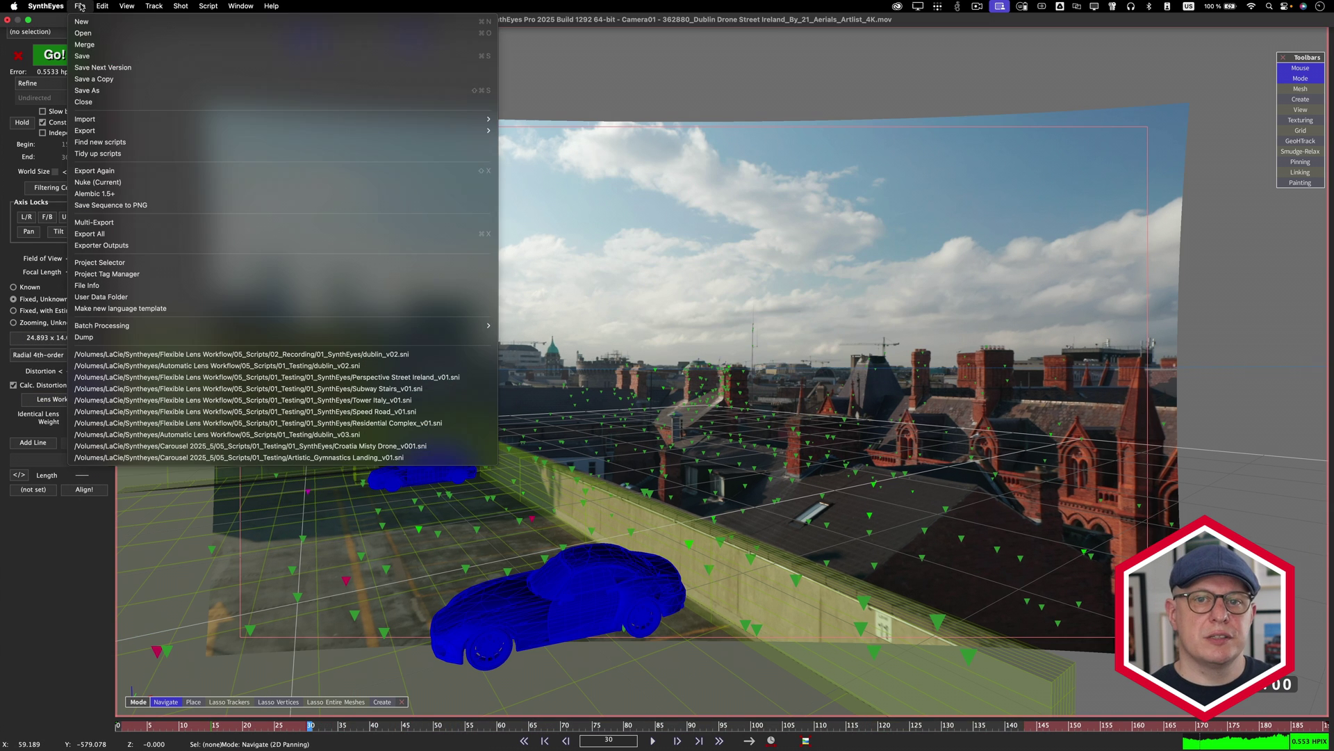
pyautogui.moveTo(417, 130)
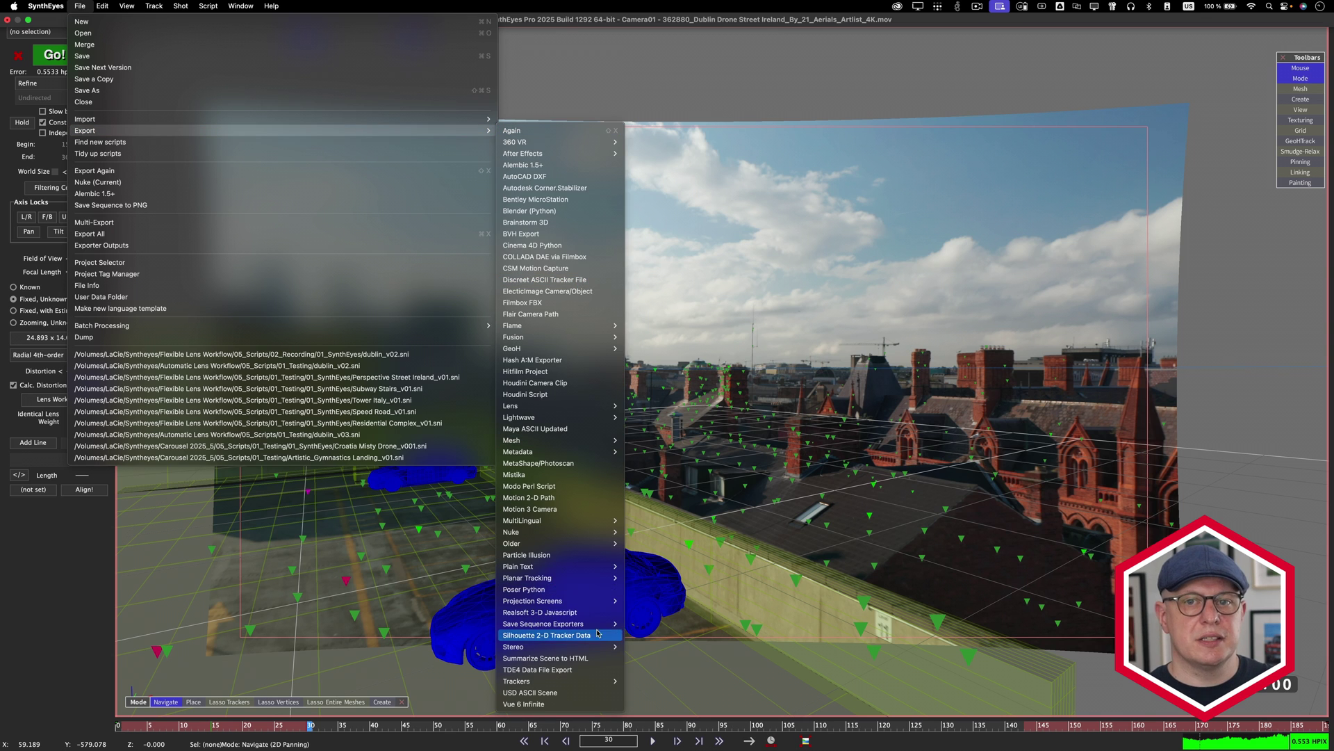
pyautogui.moveTo(599, 623)
pyautogui.click(684, 652)
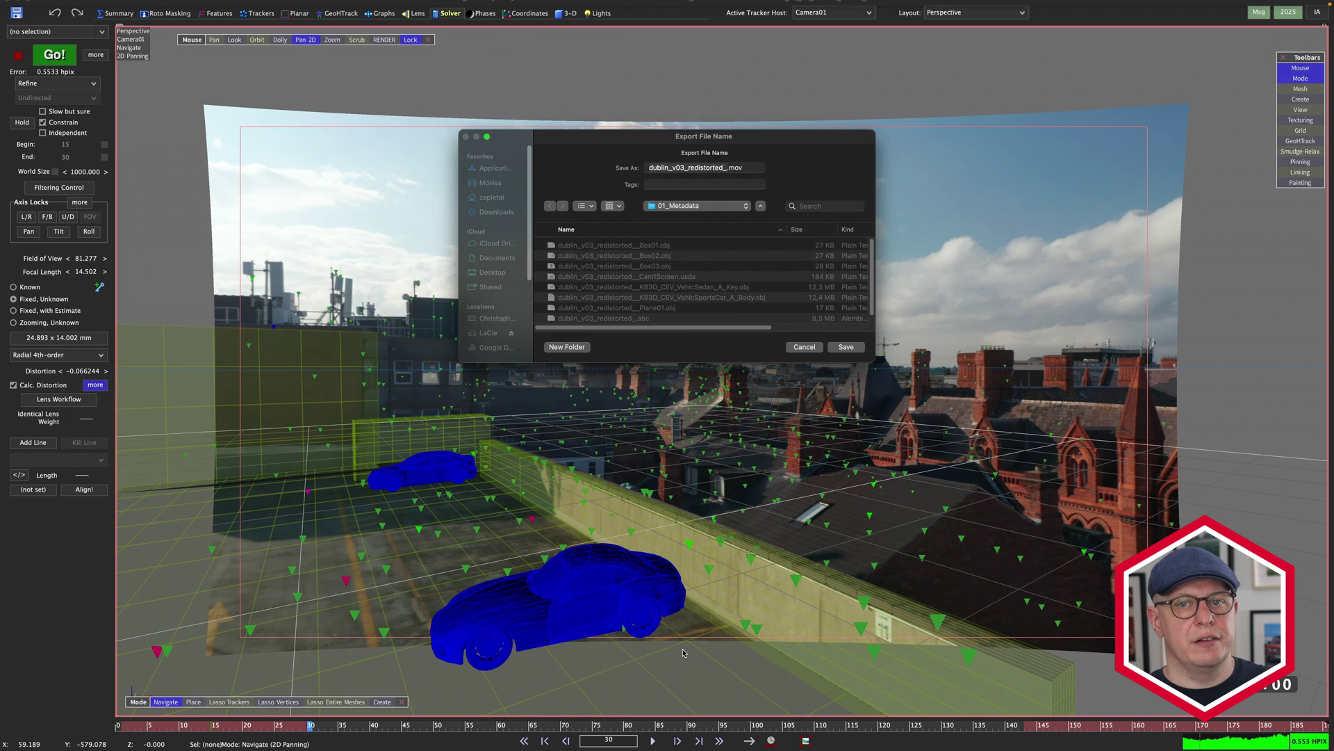
pyautogui.click(697, 205)
pyautogui.click(695, 222)
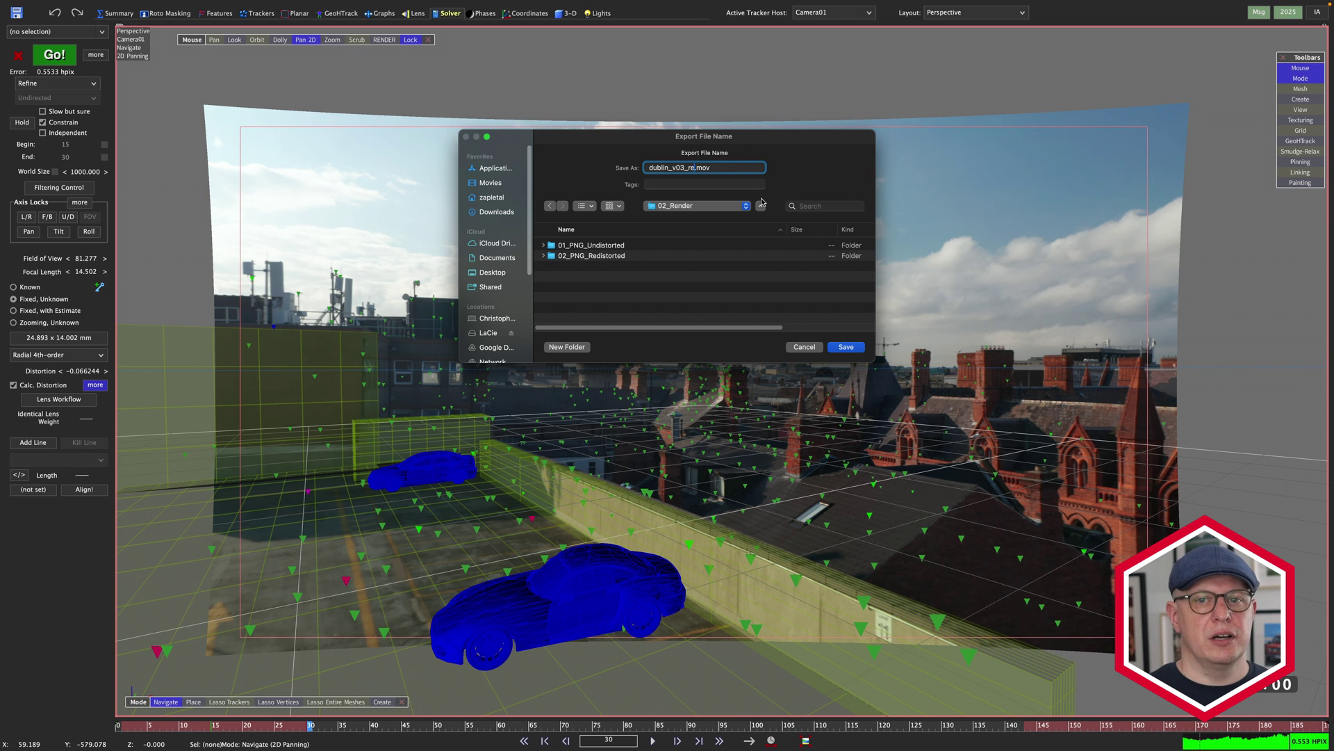
pyautogui.click(846, 347)
# - Set mesh display to Solid, Outlined and render the reference movie
pyautogui.click(475, 318)
pyautogui.click(443, 312)
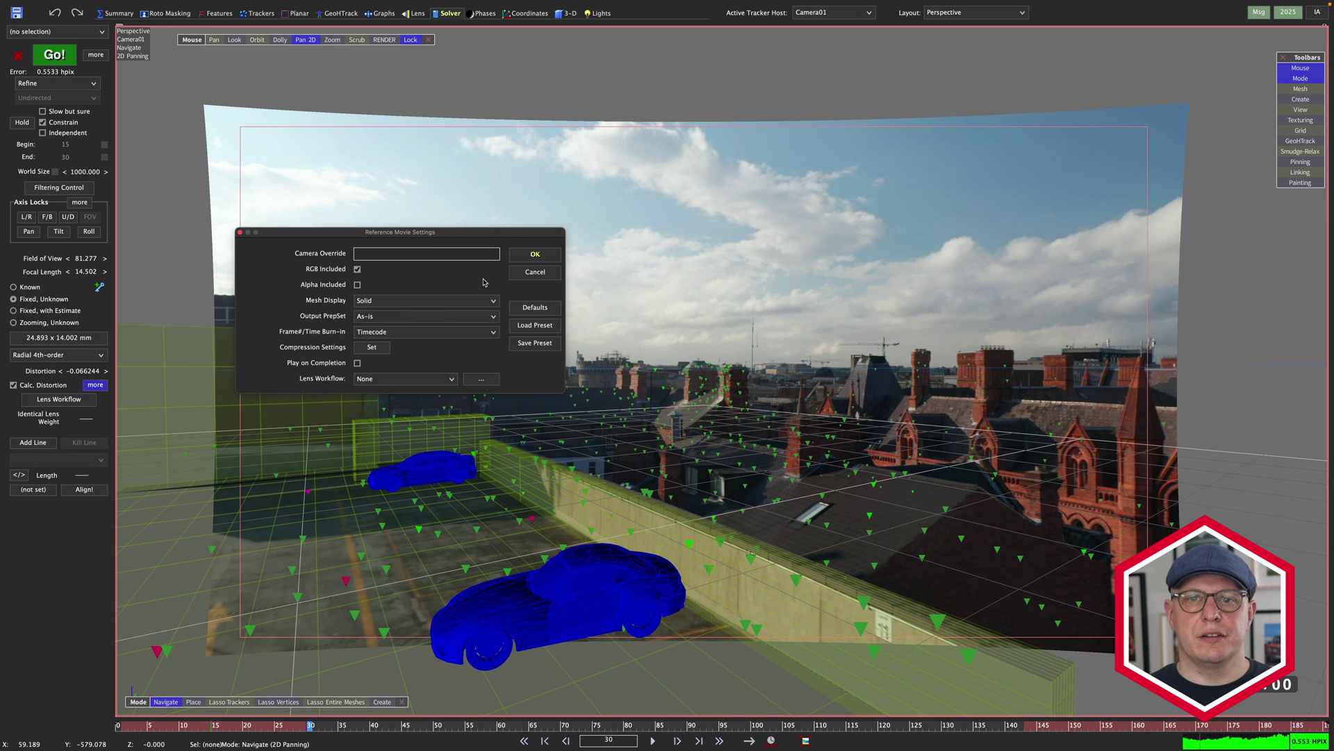
pyautogui.click(424, 301)
pyautogui.click(399, 310)
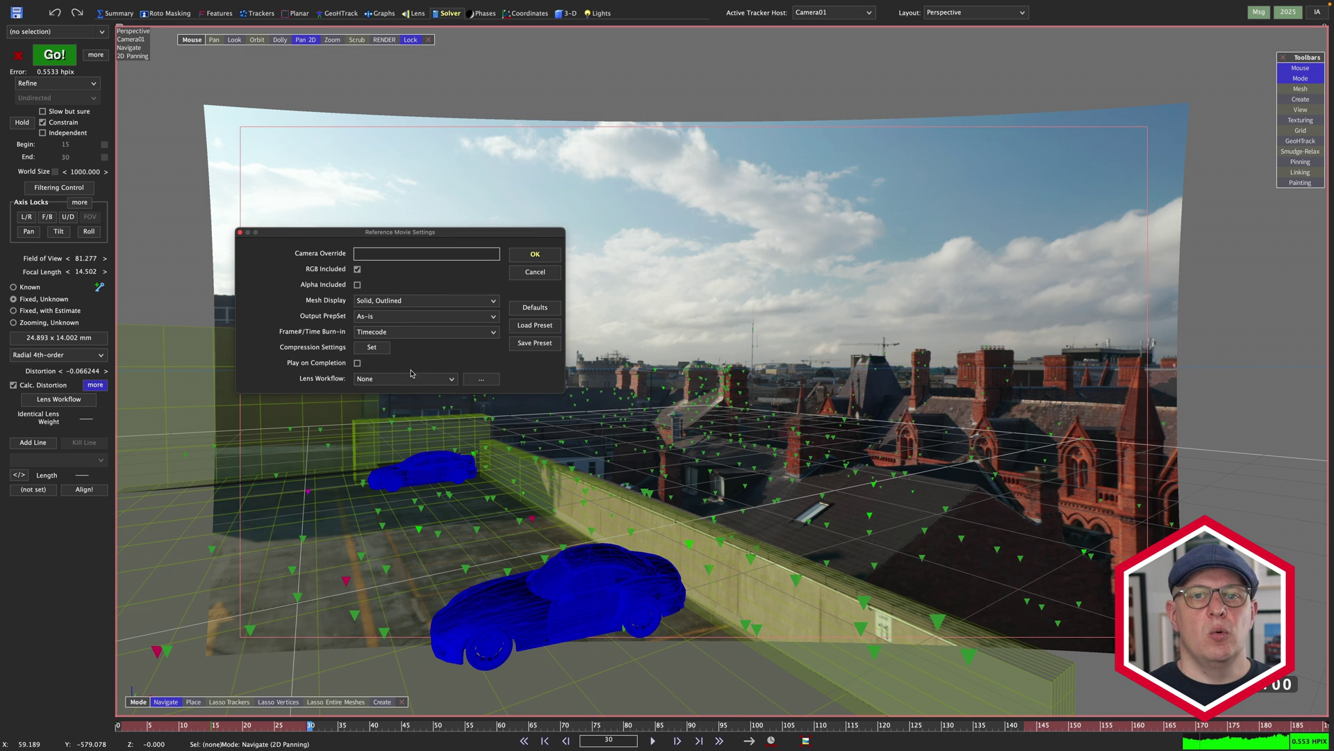
pyautogui.click(535, 253)
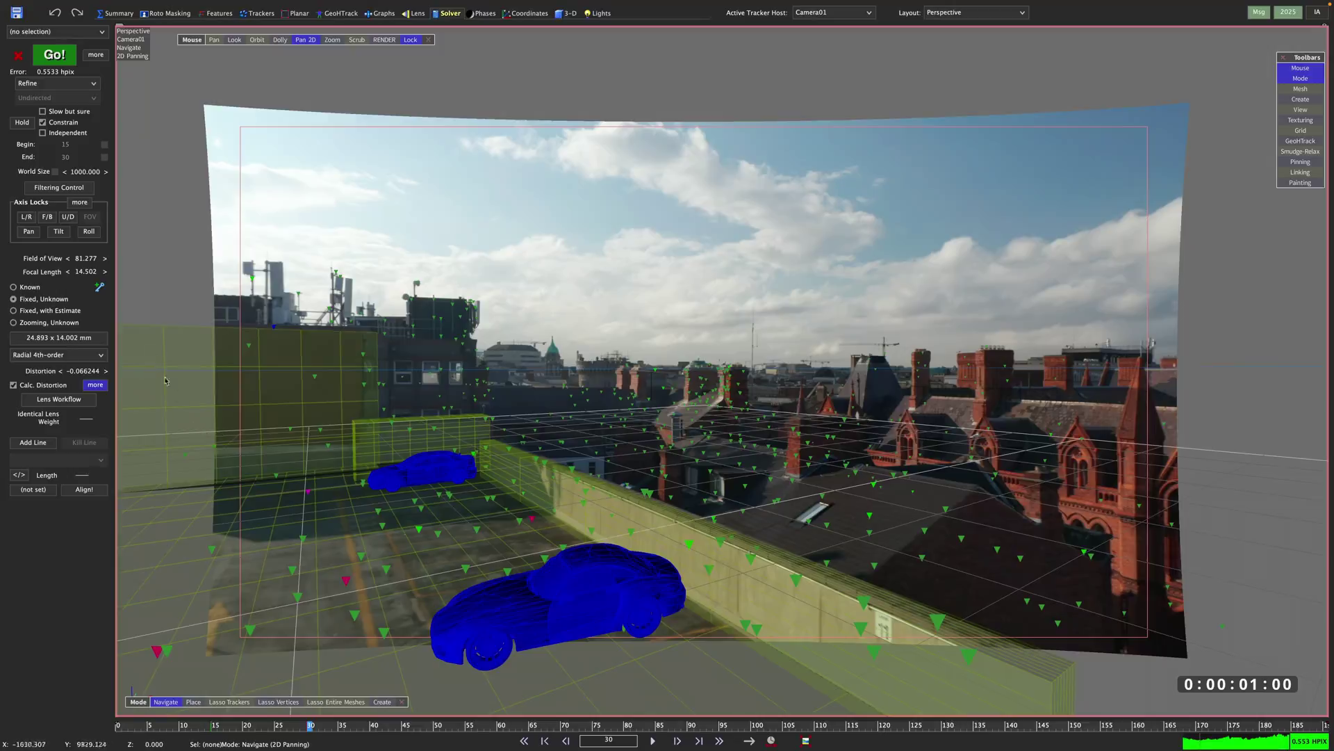
# - Choose Save Sequence to PNG, set lens workflow to Redistorted (2), and accept advanced settings
pyautogui.click(82, 5)
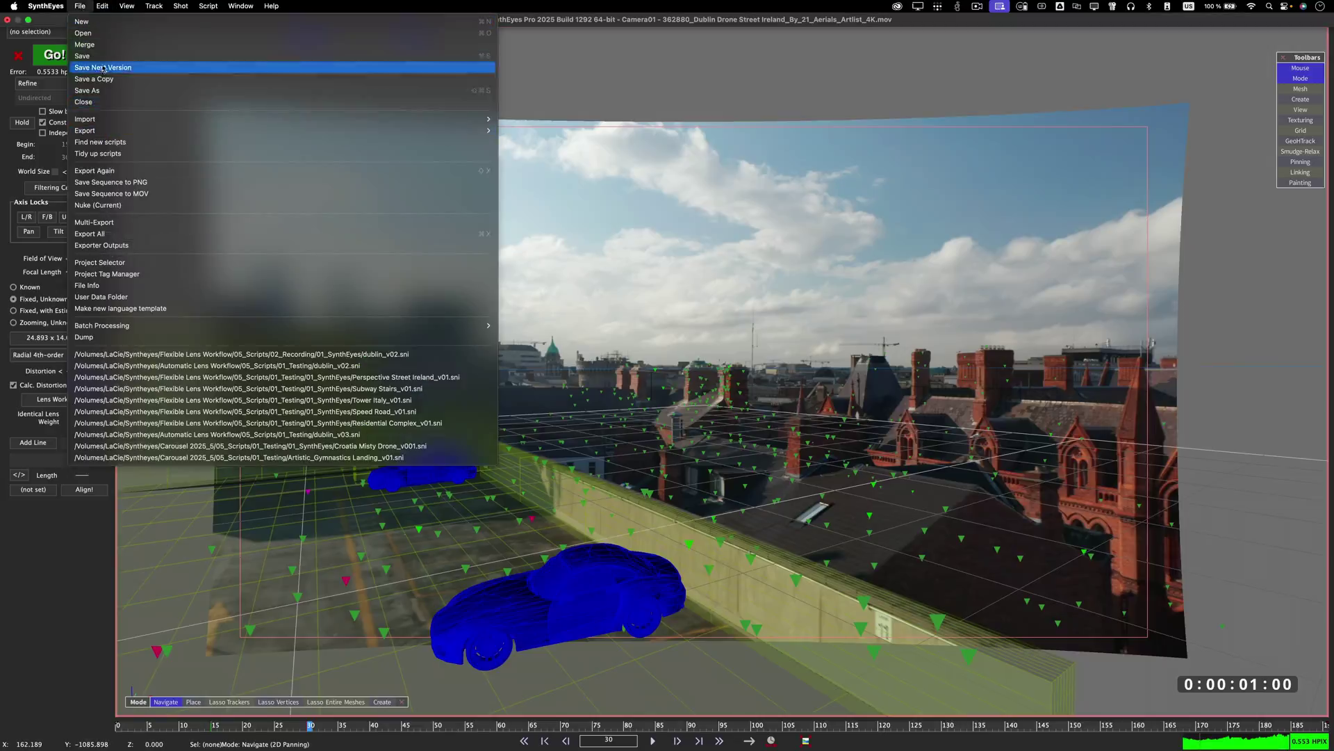
pyautogui.moveTo(106, 130)
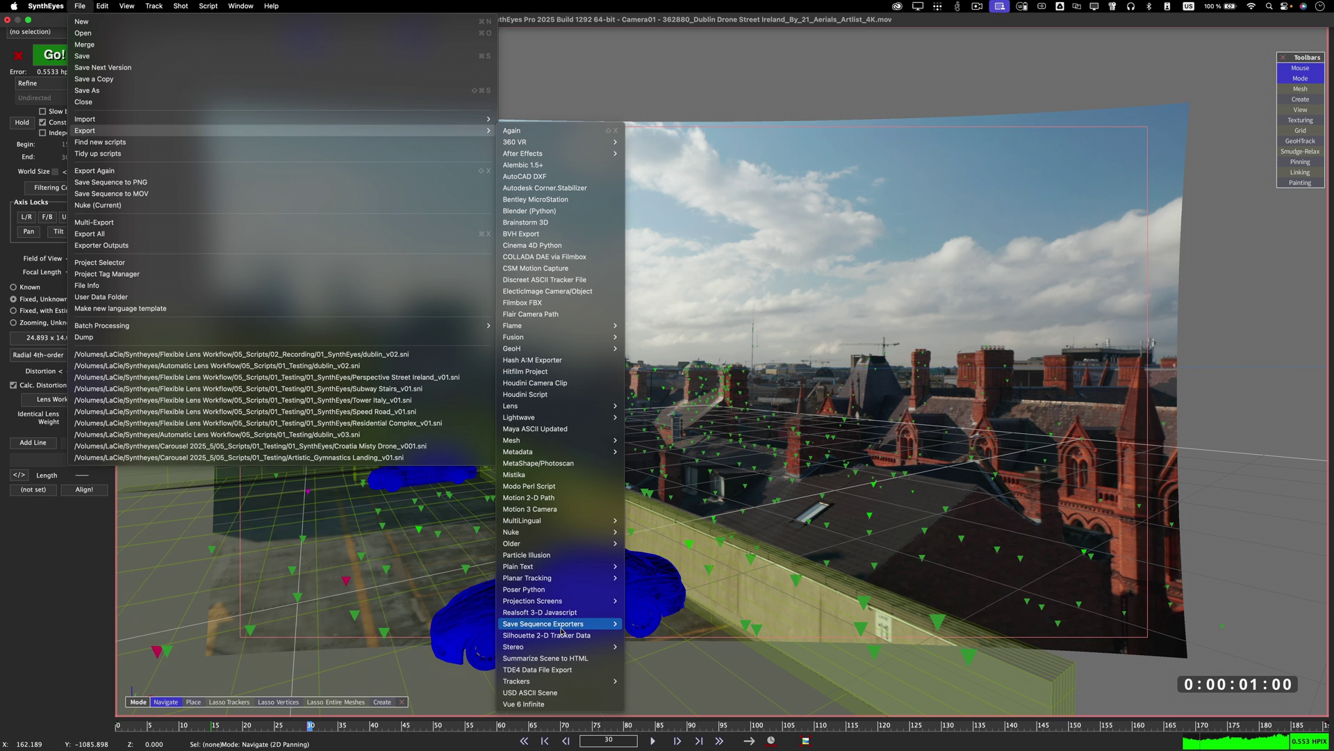
pyautogui.moveTo(561, 625)
pyautogui.click(665, 681)
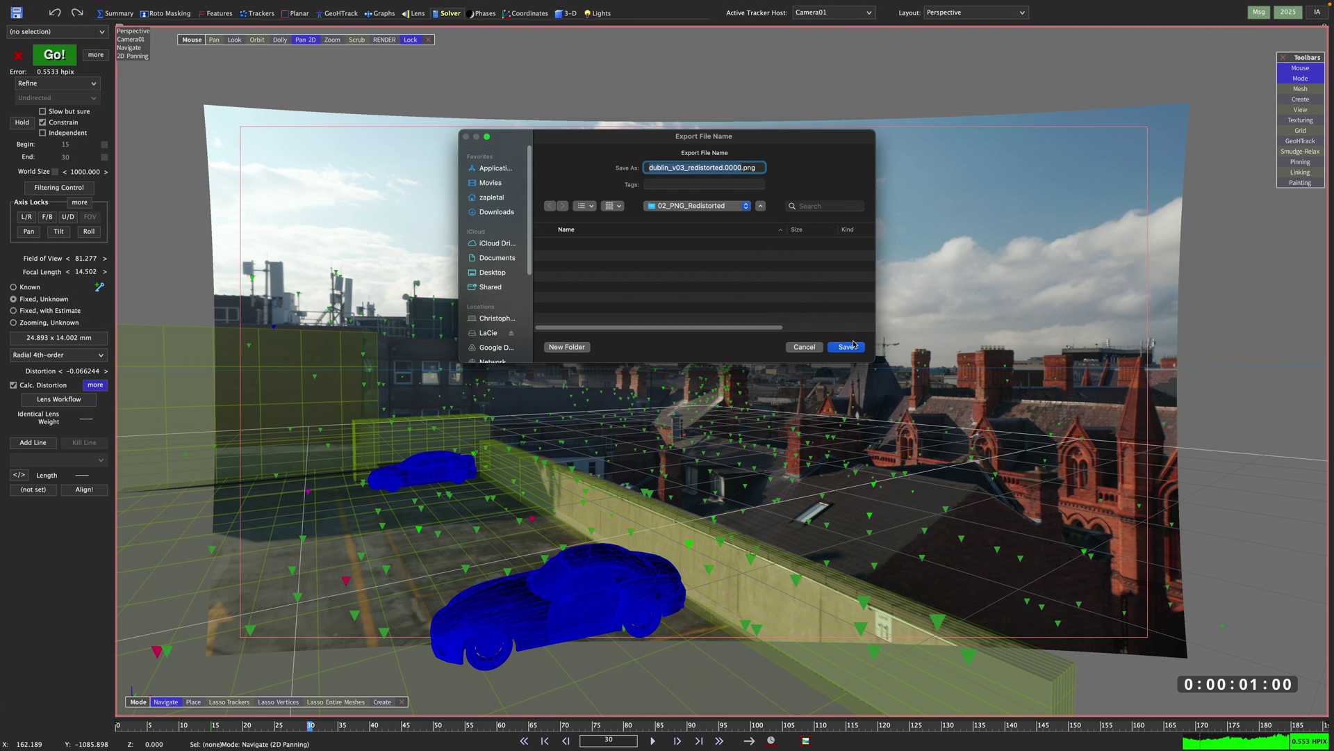
pyautogui.click(848, 346)
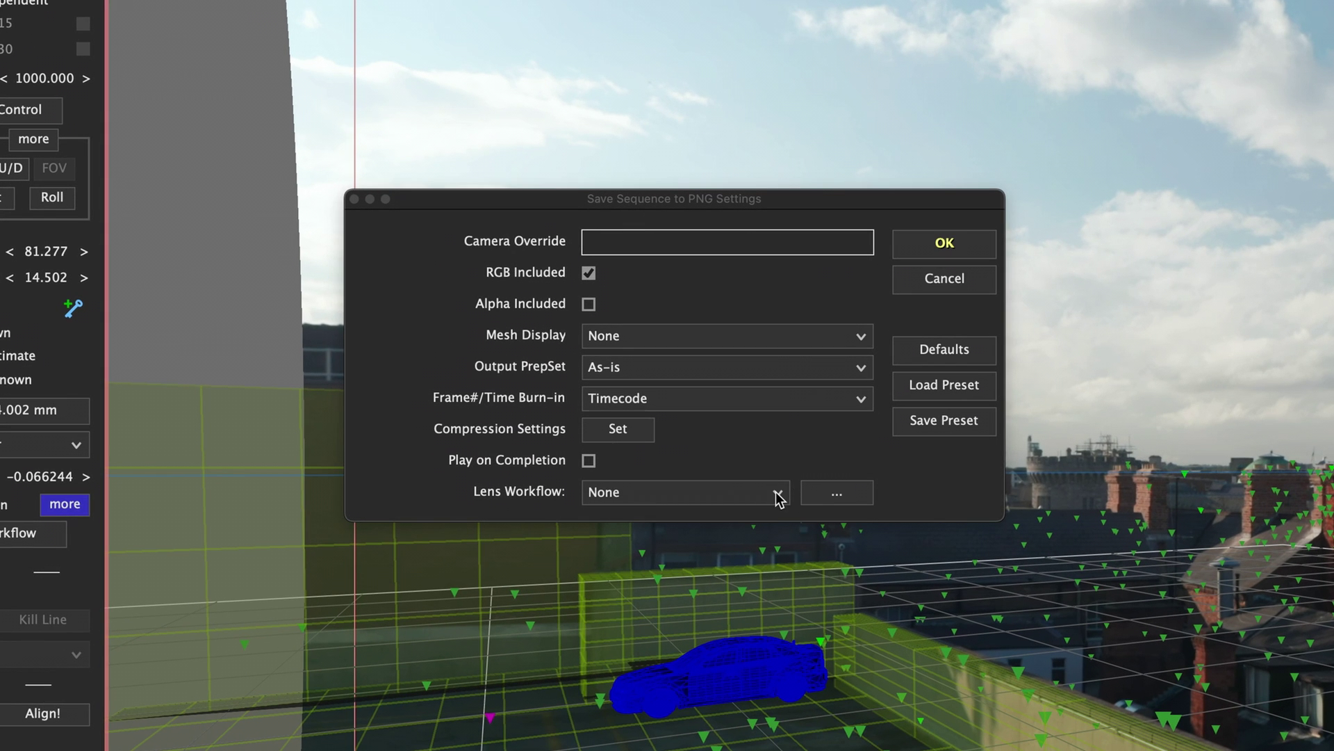
pyautogui.click(776, 492)
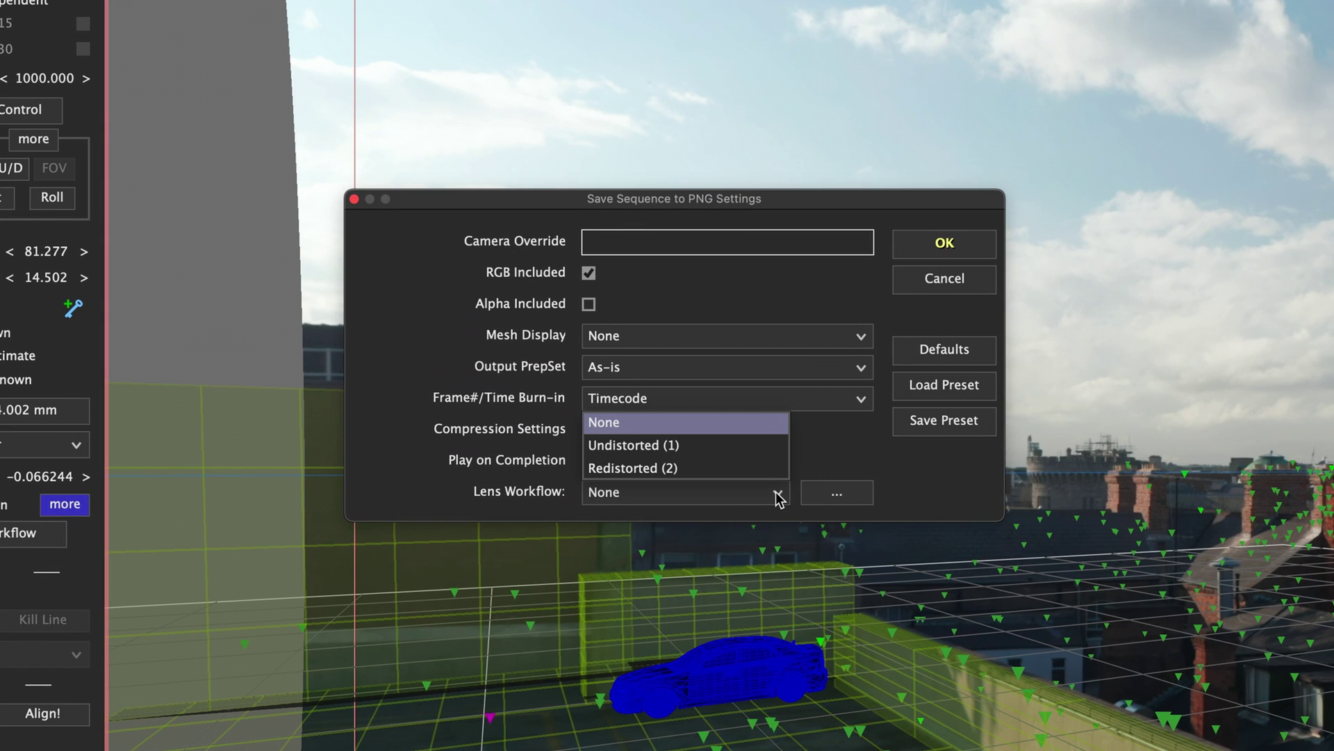
pyautogui.click(737, 461)
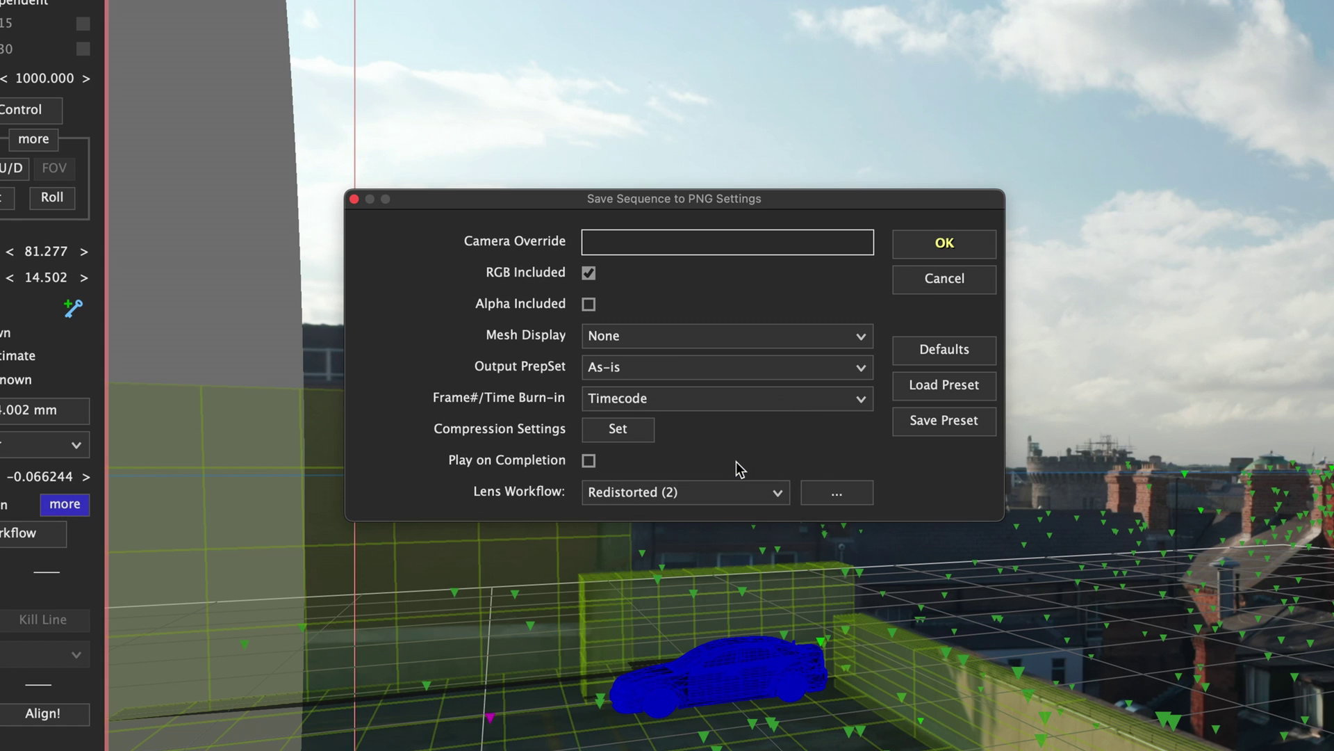
pyautogui.click(839, 494)
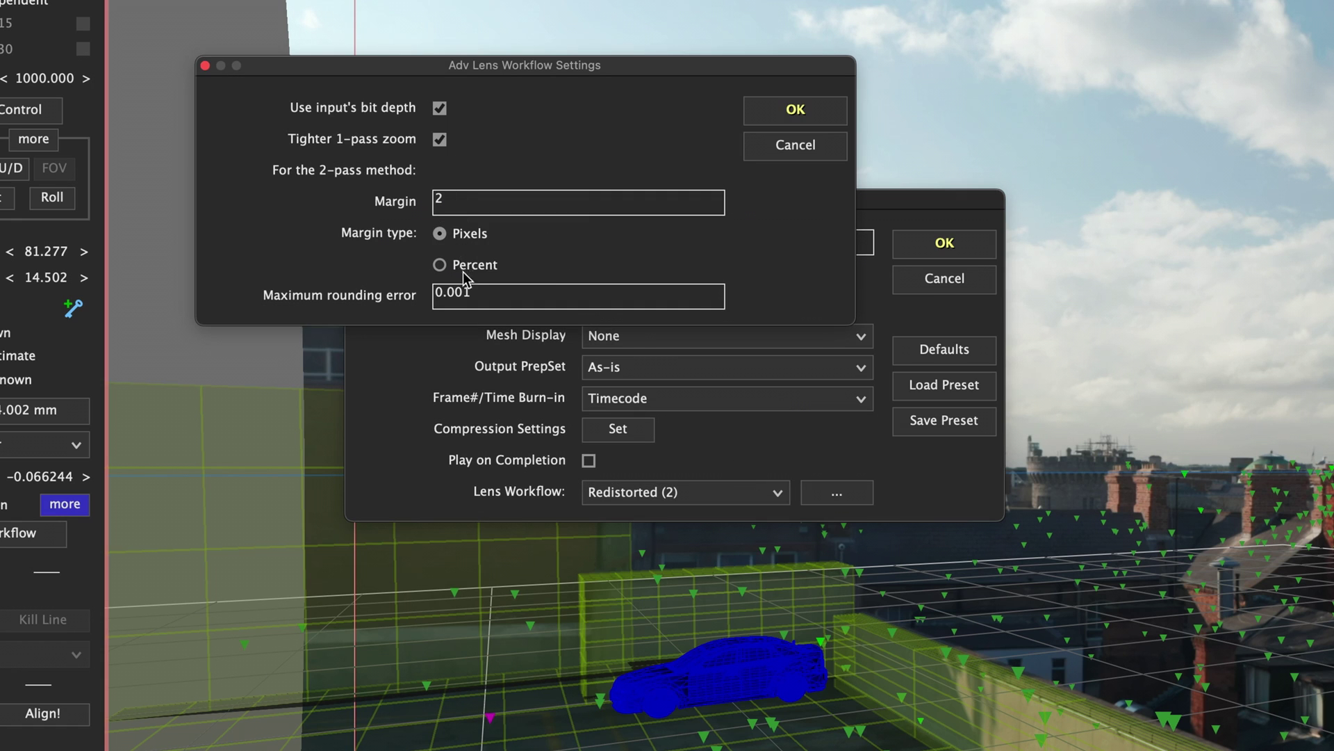
pyautogui.click(775, 106)
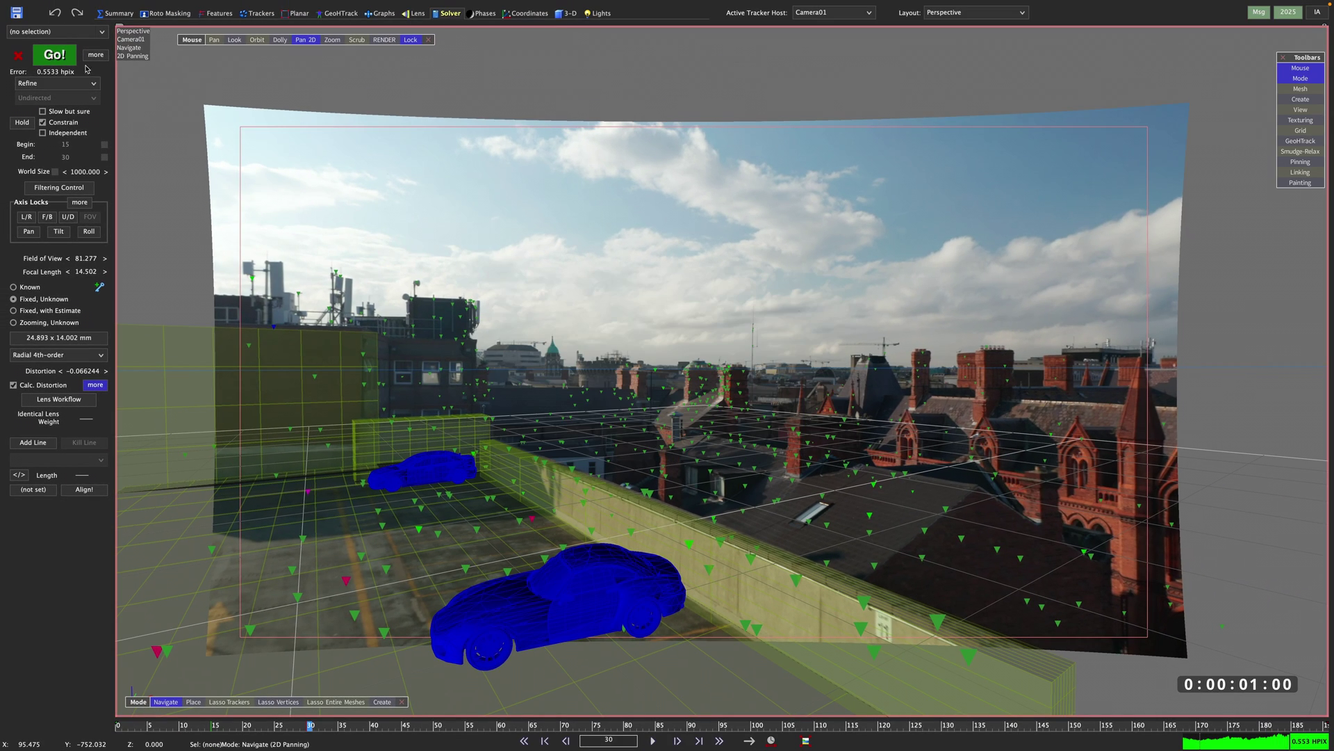
# - Choose Alembic 1.5+ export and save it into the 01_Metadata folder
pyautogui.click(80, 6)
pyautogui.moveTo(491, 136)
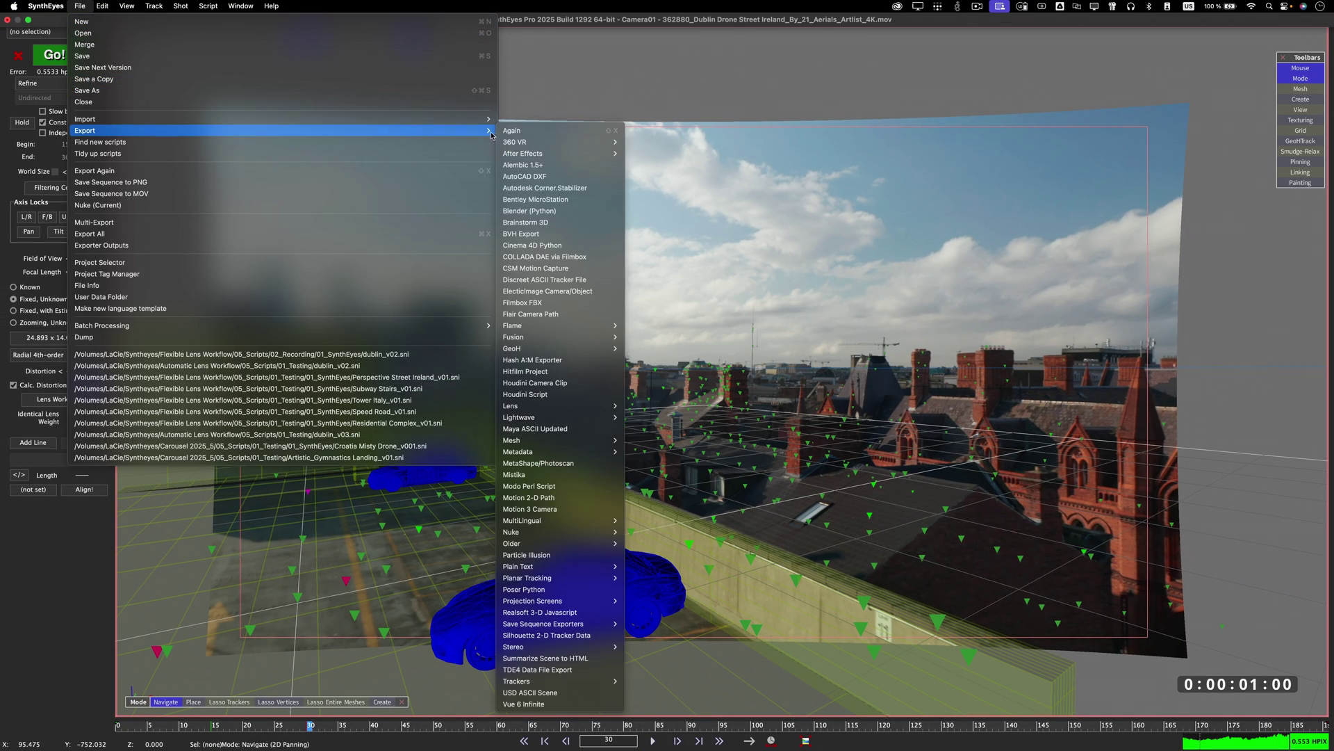
pyautogui.click(522, 164)
pyautogui.click(739, 207)
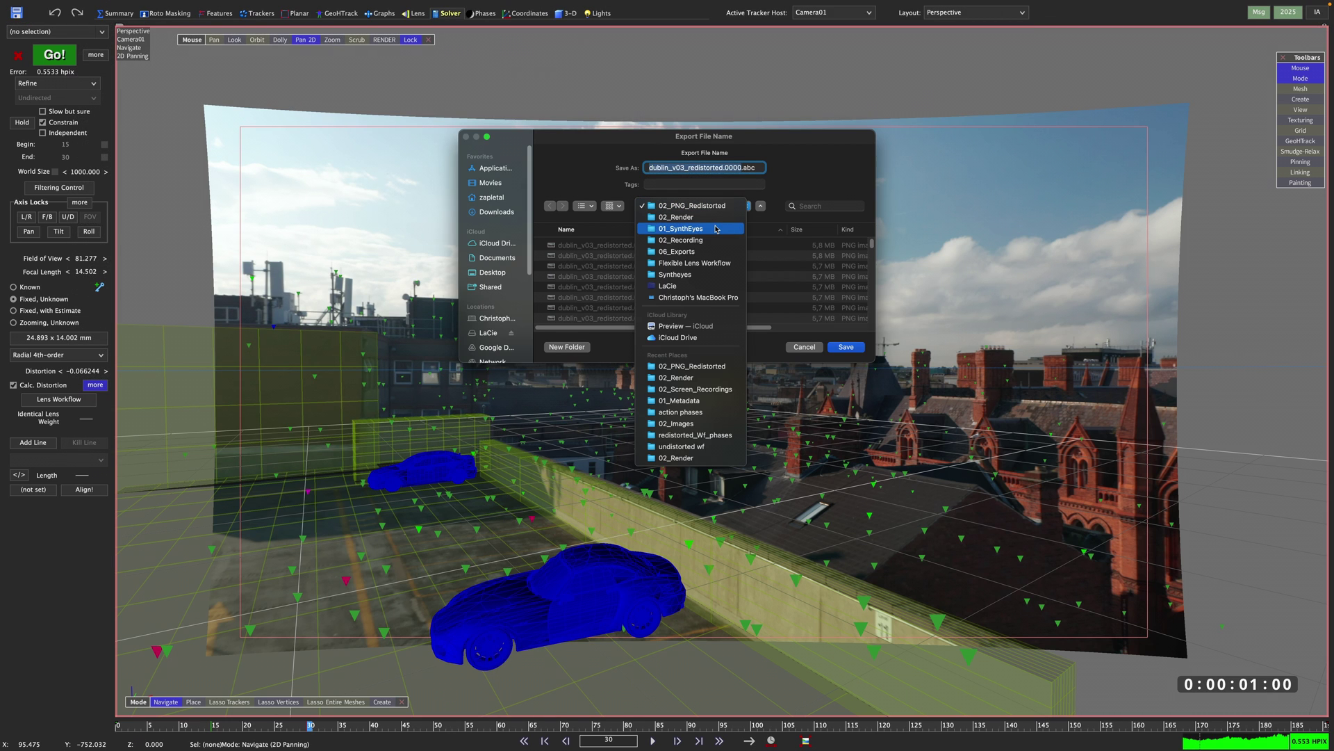
pyautogui.click(716, 228)
pyautogui.click(716, 206)
pyautogui.click(695, 205)
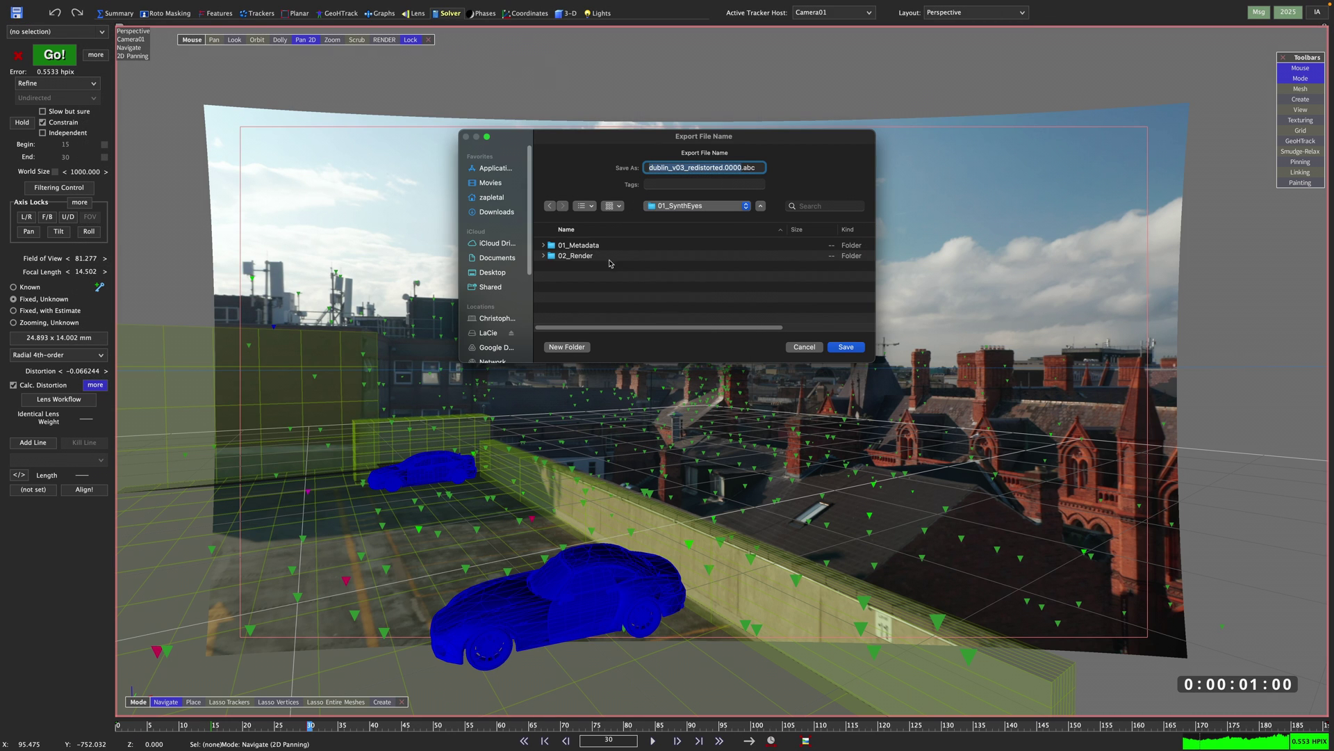
pyautogui.click(609, 247)
pyautogui.doubleClick(608, 249)
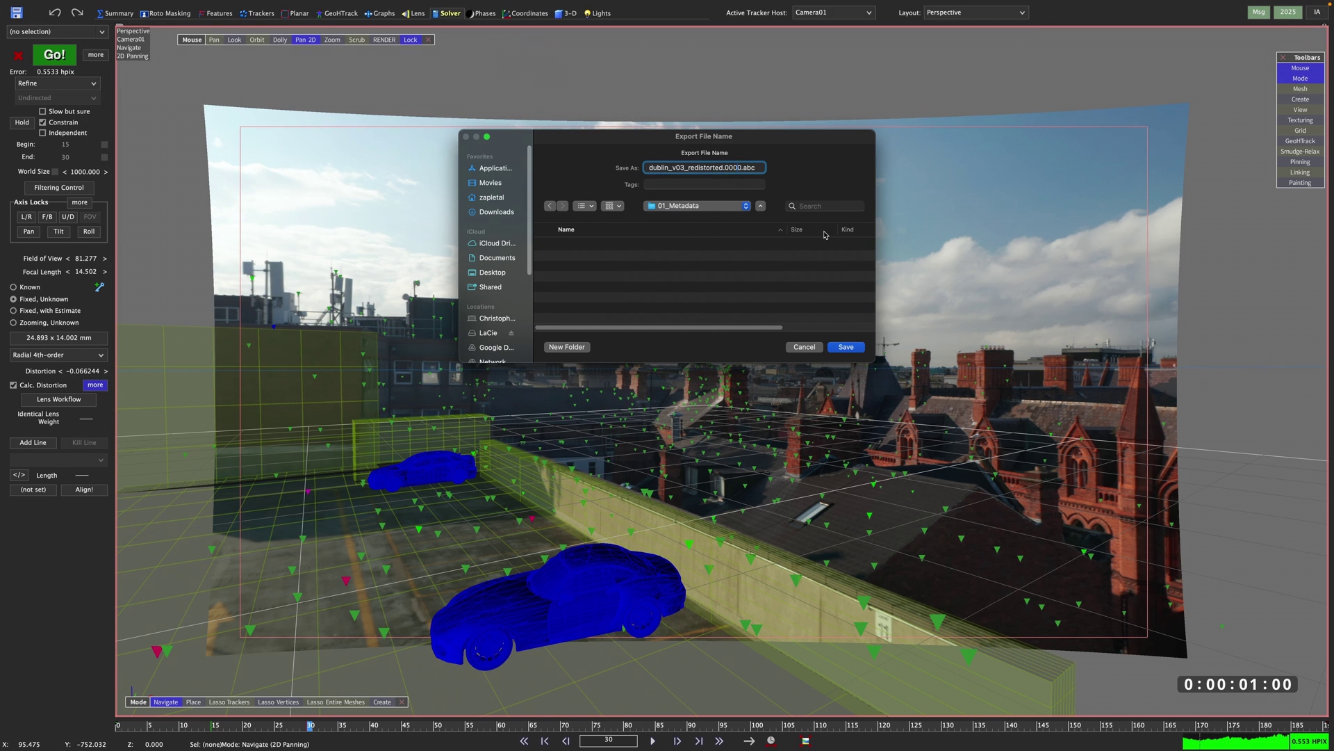
pyautogui.click(846, 347)
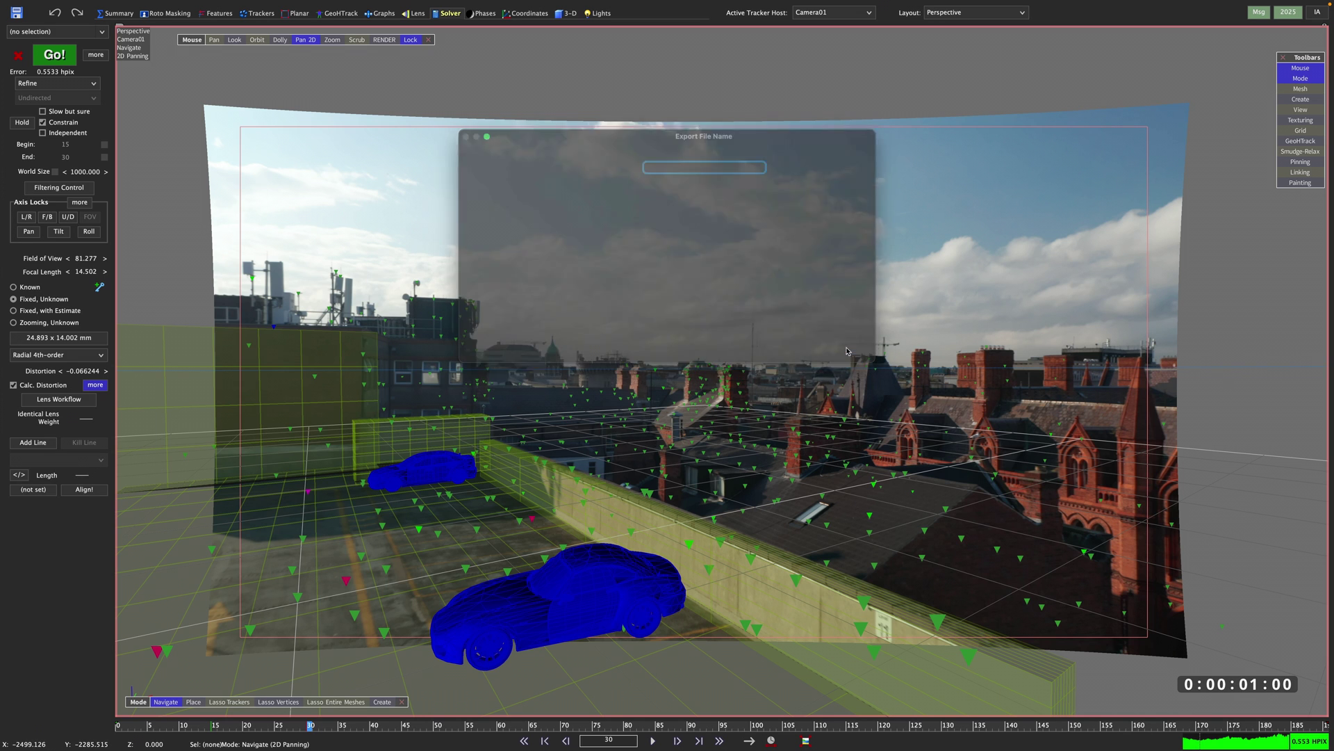
# - Set the Alembic lens workflow to Redistorted (2) and run the export
pyautogui.click(219, 398)
pyautogui.click(227, 381)
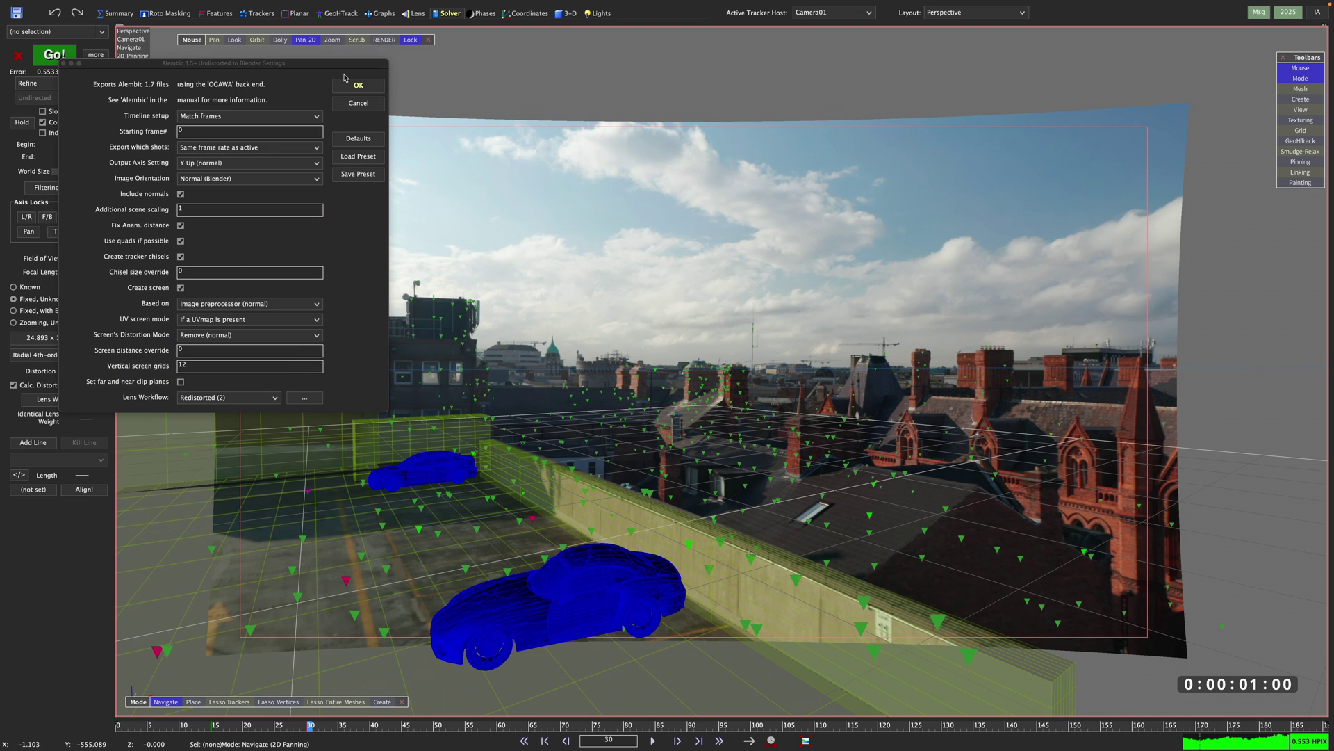
pyautogui.click(358, 85)
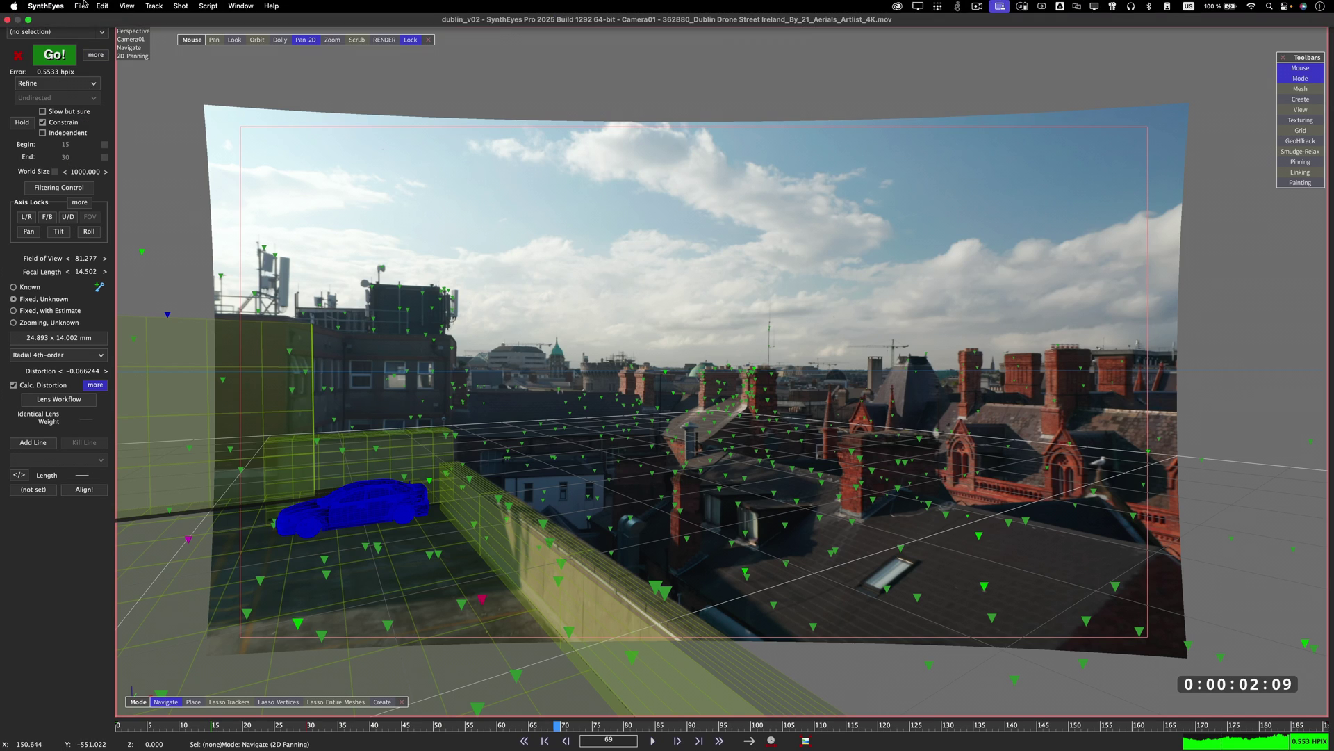
# - Open Multi-Export Configuration and add a Save Sequence to PNG exporter
pyautogui.click(80, 5)
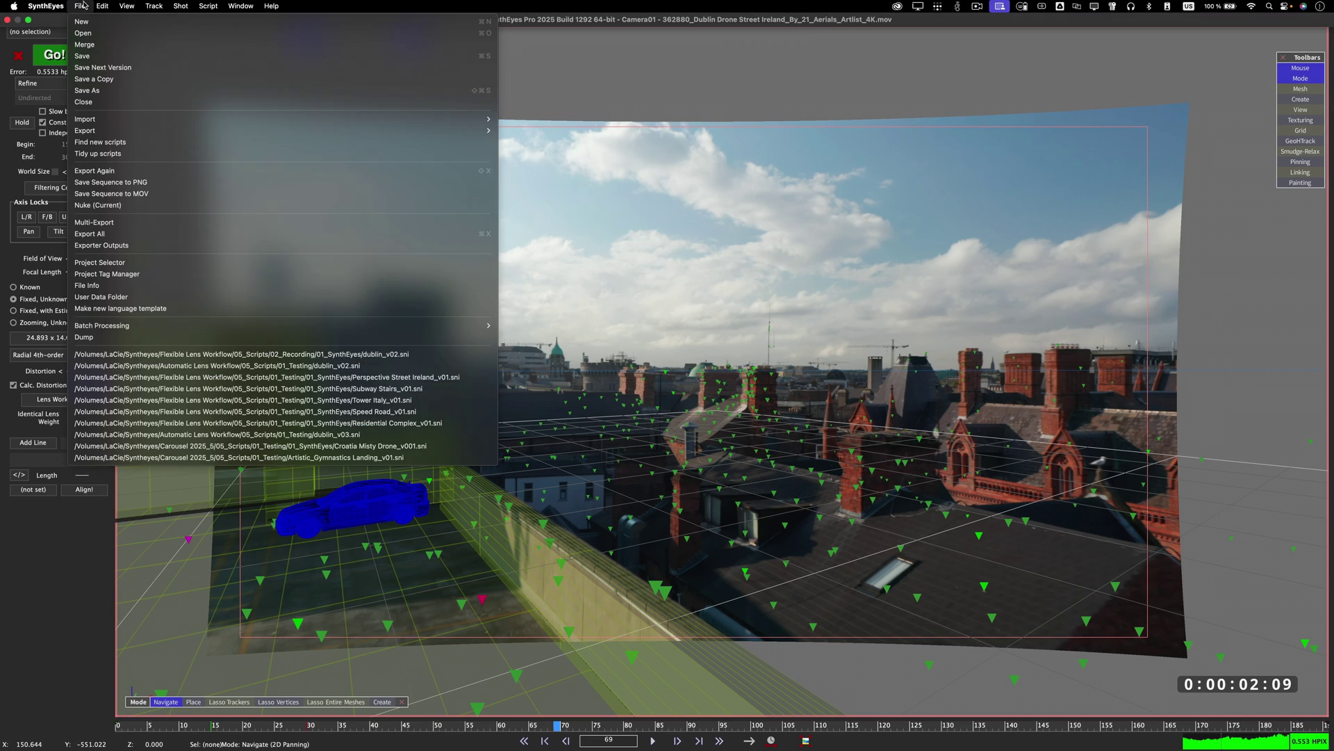
pyautogui.click(131, 223)
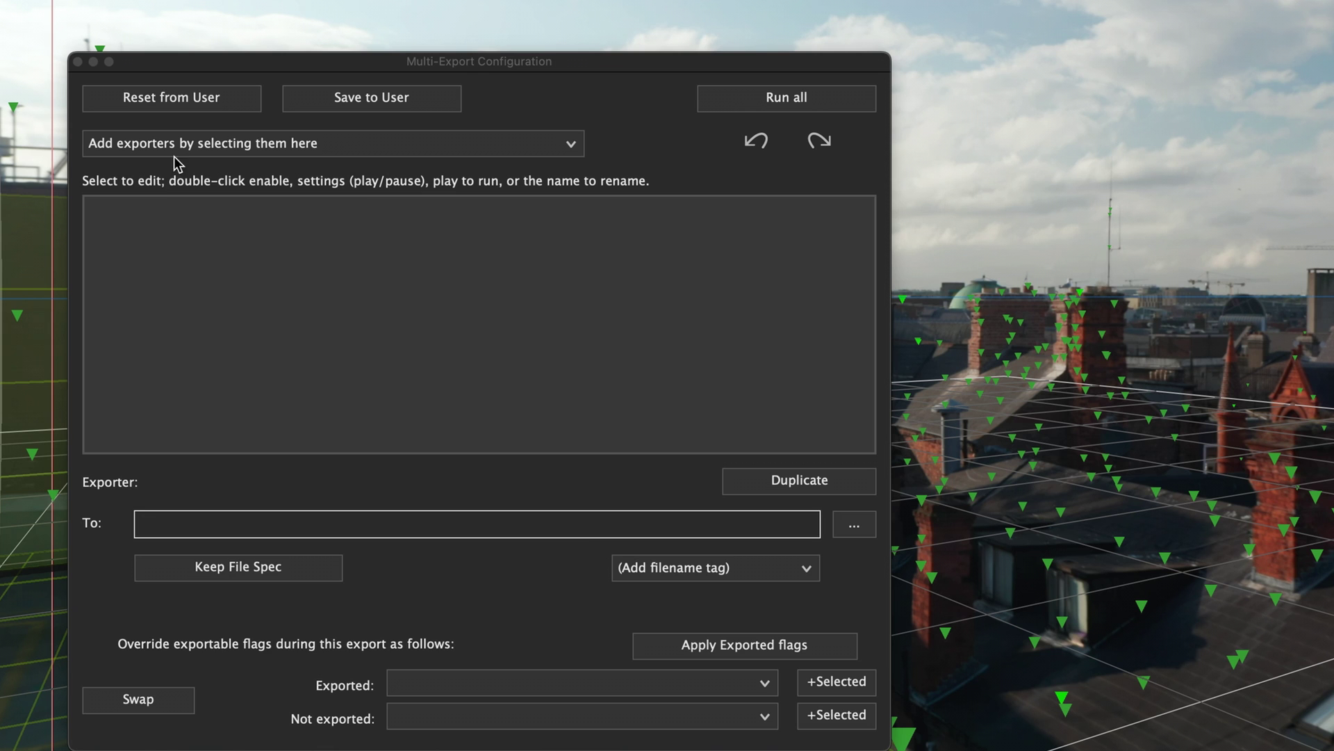
pyautogui.click(186, 145)
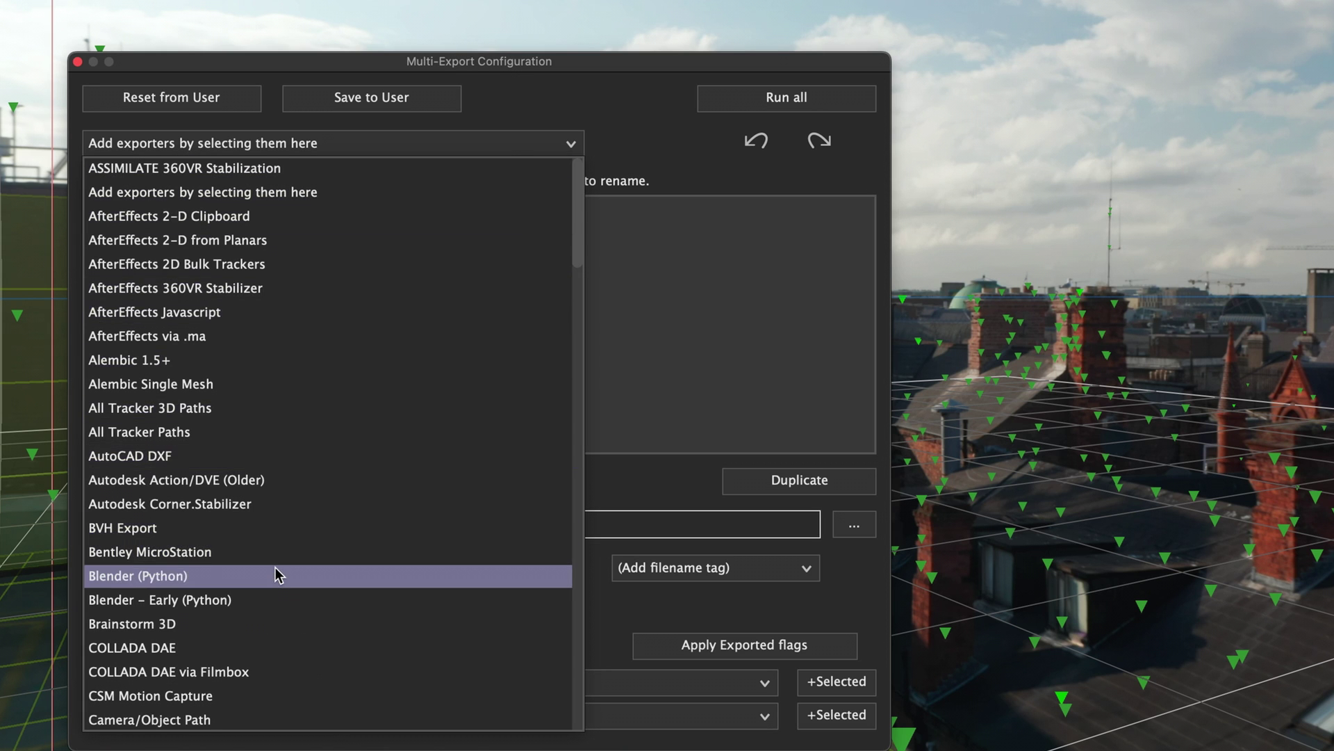
pyautogui.write('su')
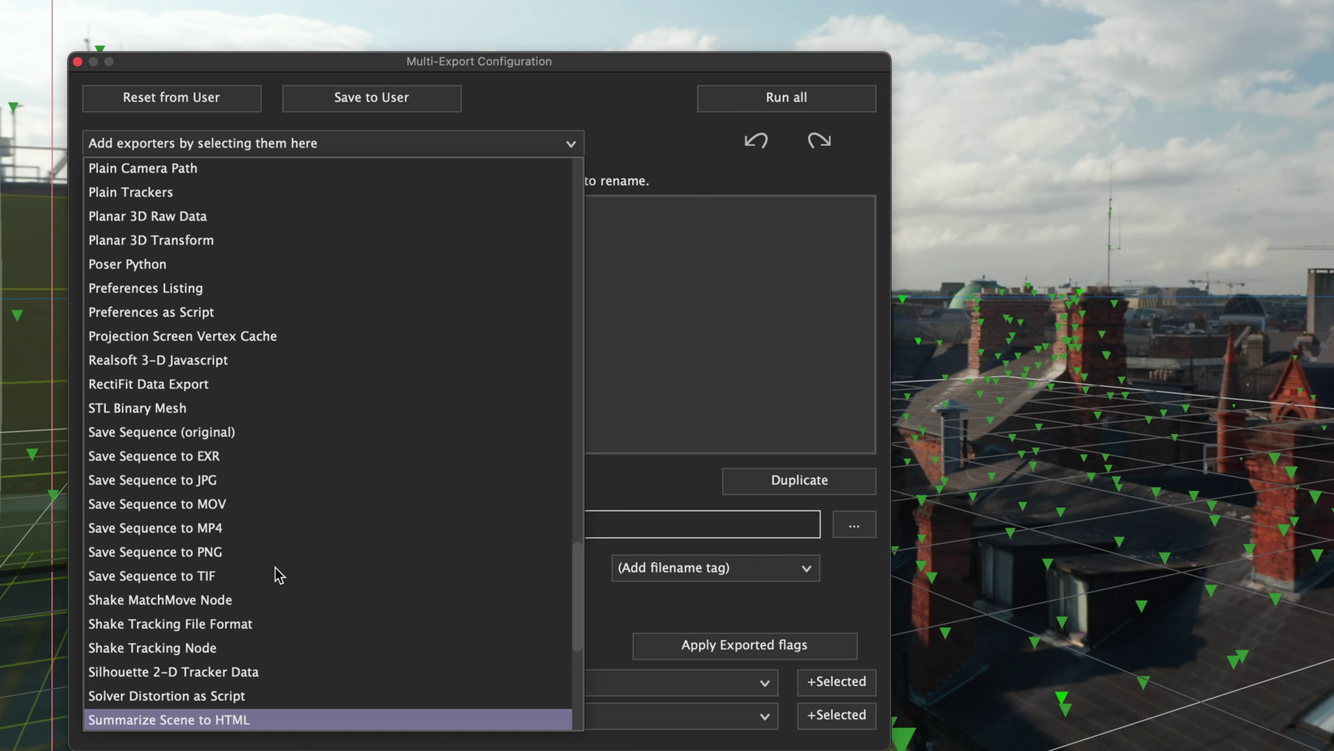
pyautogui.click(277, 552)
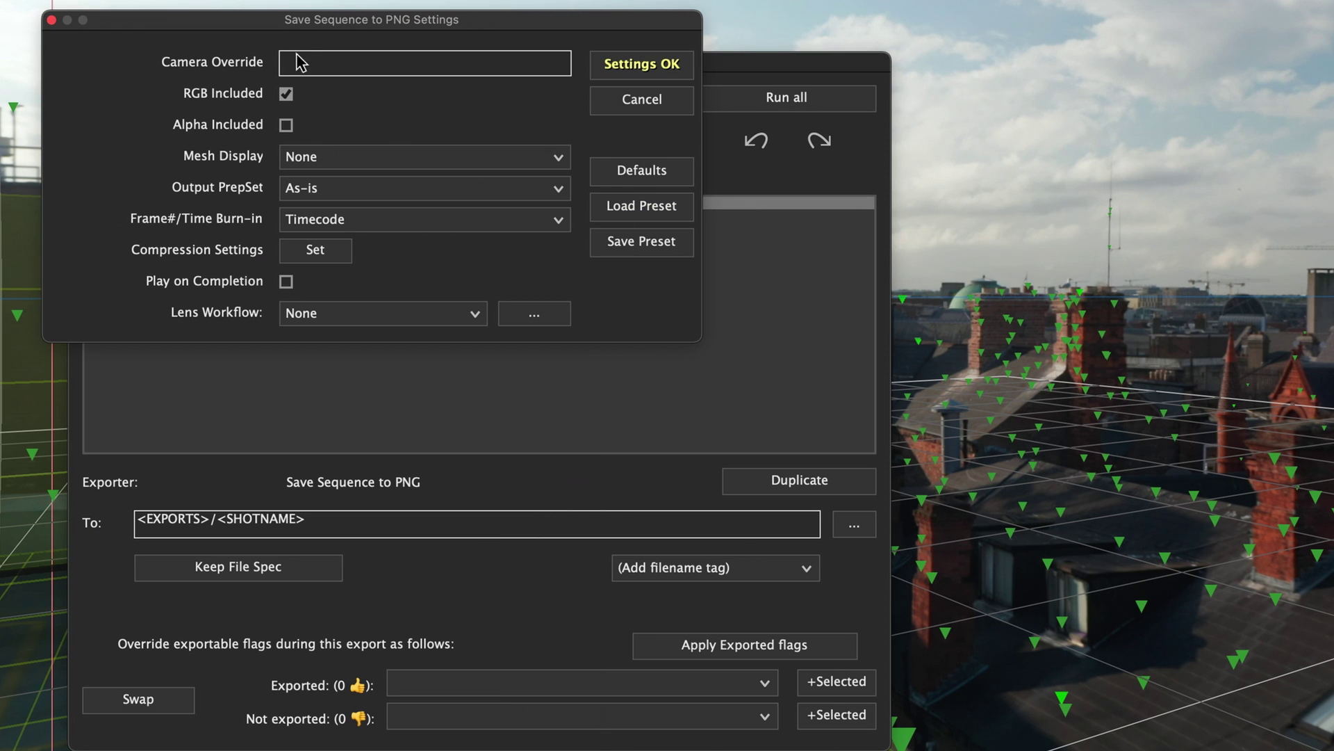
# - Set the PNG exporter's lens workflow to Redistorted (2) and confirm its settings
pyautogui.click(358, 316)
pyautogui.click(366, 289)
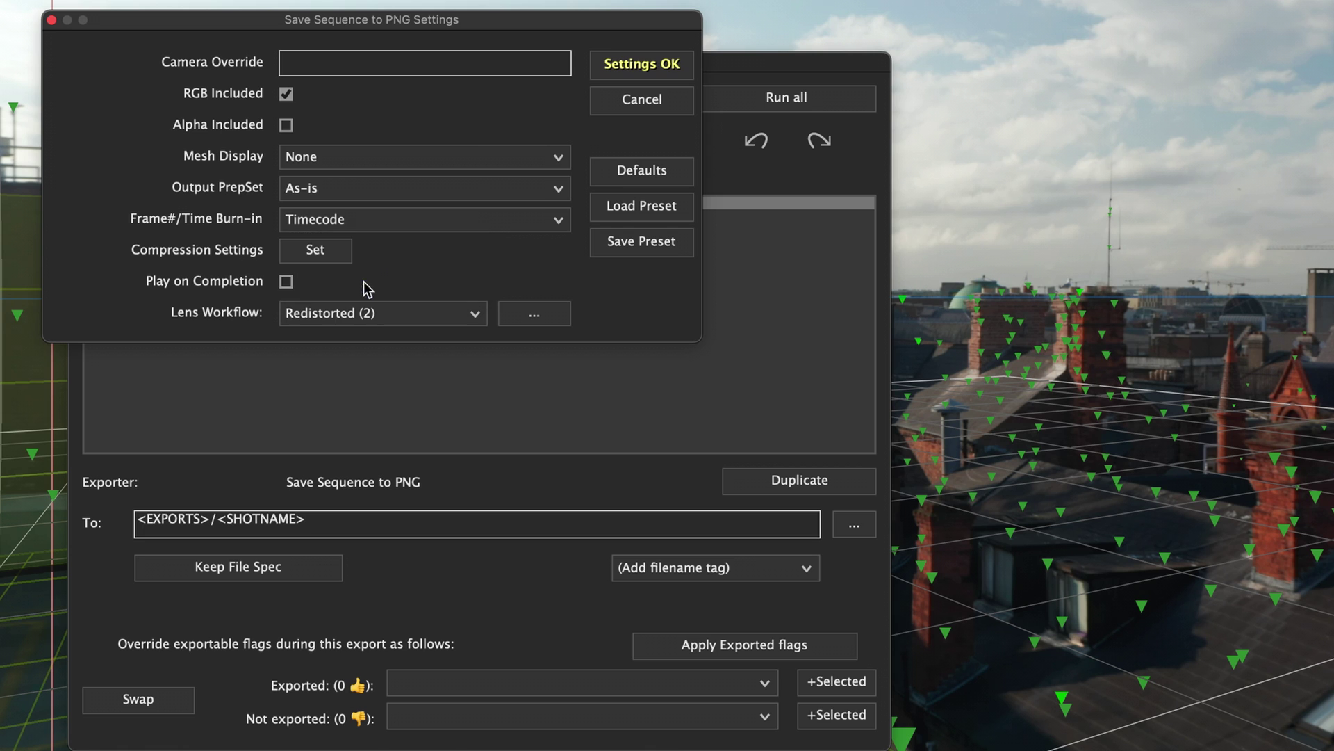
pyautogui.click(643, 66)
# - Replace the output path with <SCENEDIR>/../../../06_Exports/02_Recording/01_SynthEyes/02_Render/PNG_Redistorted/<SCENENAME>_
pyautogui.moveTo(327, 519); pyautogui.dragTo(130, 512)
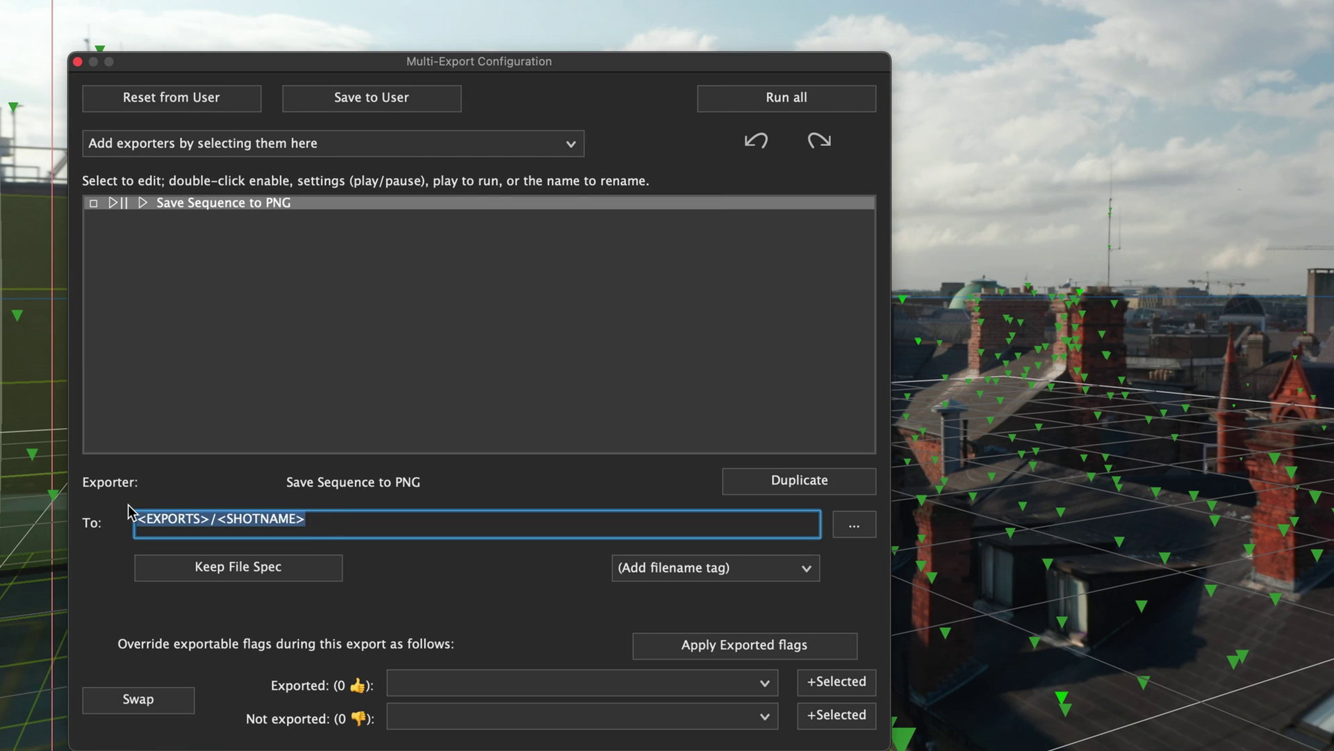
pyautogui.press('BackSpace')
pyautogui.click(803, 570)
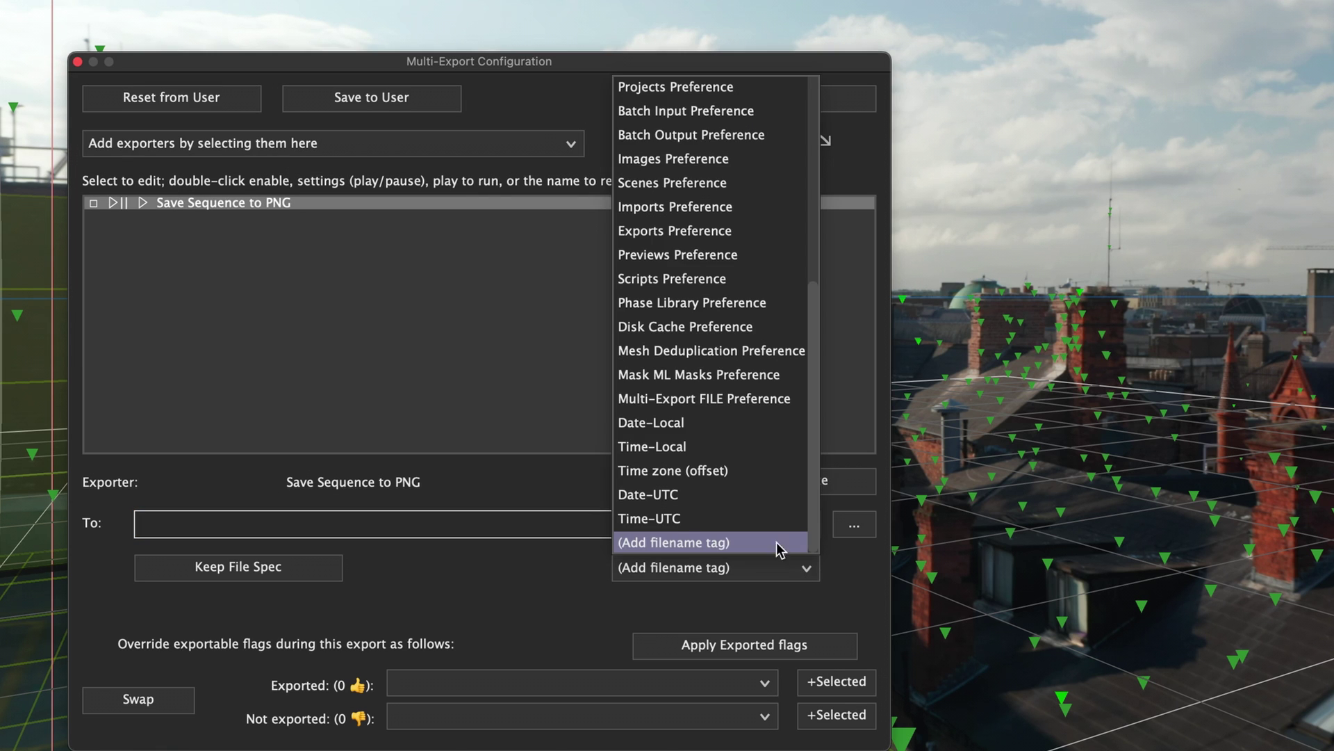
pyautogui.scroll(5, 718, 278)
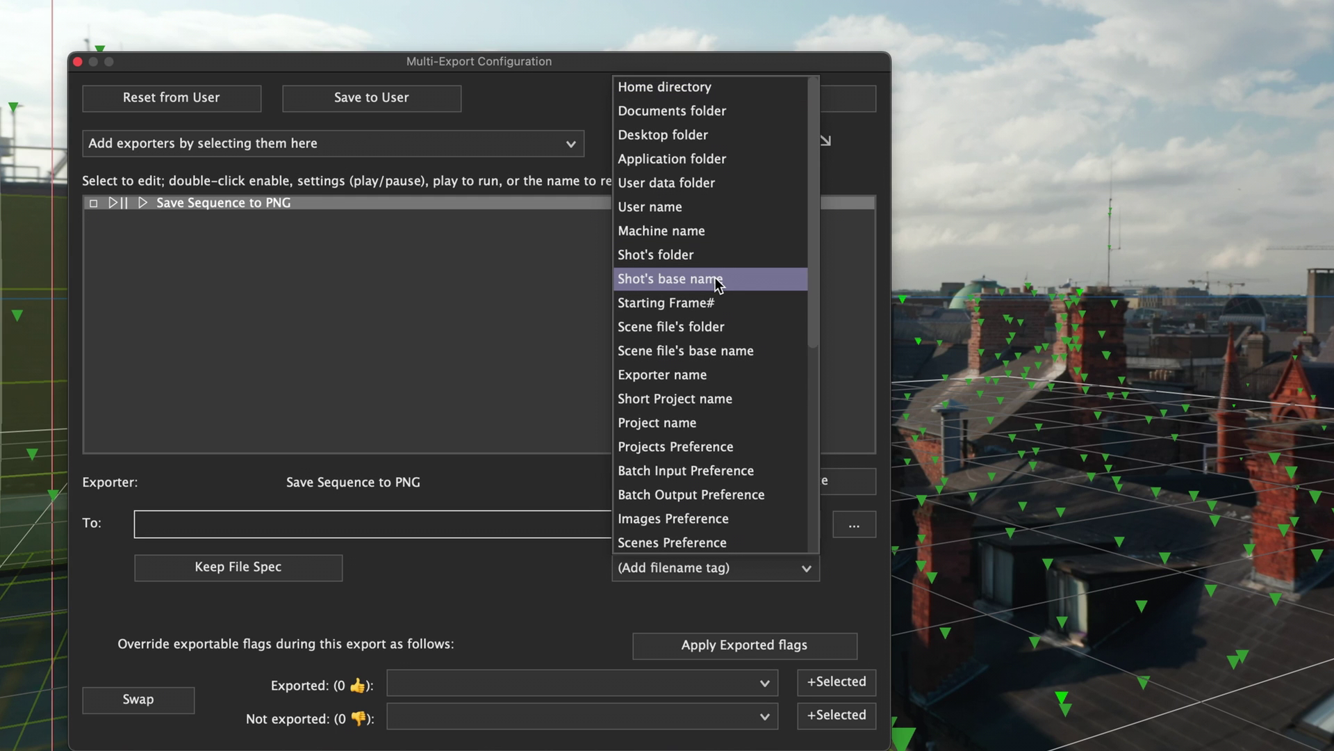
pyautogui.click(729, 327)
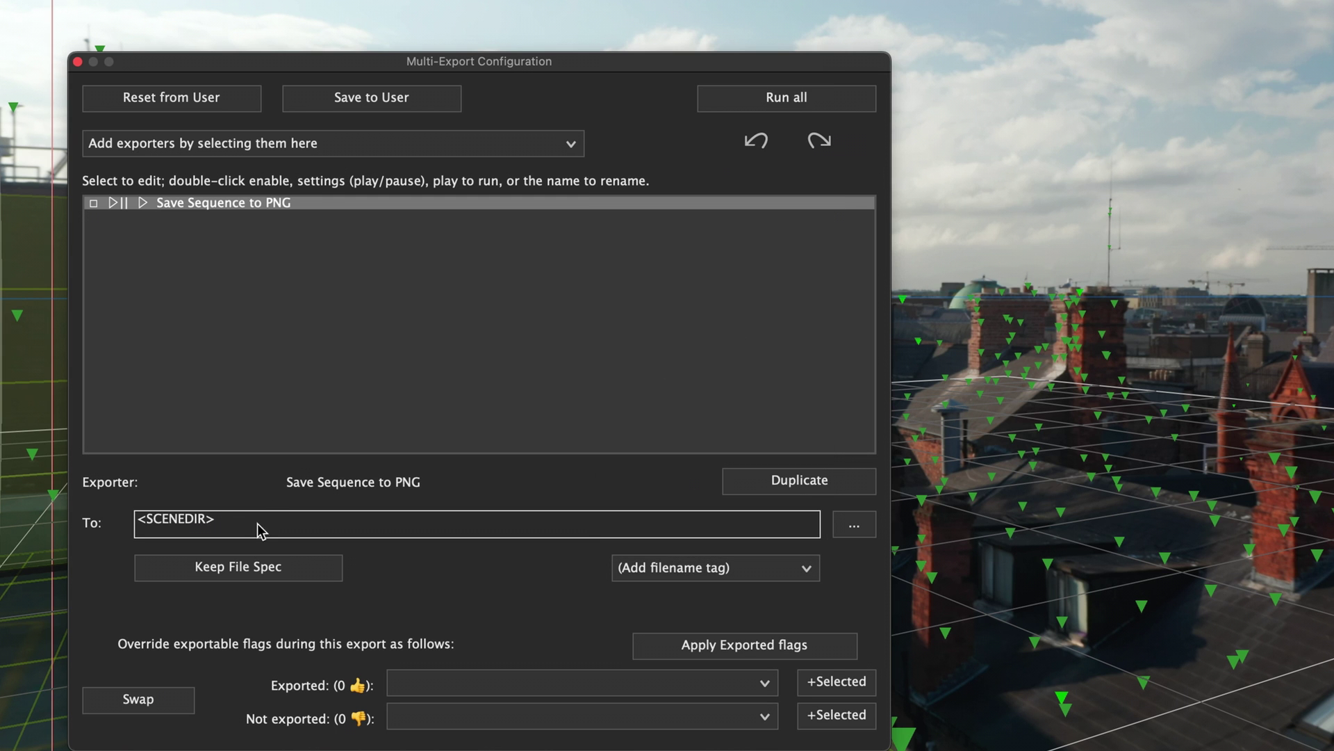
pyautogui.write('/../../../06_Exports/02_Recording/01_SynthEyes/02_Render/PNG_Redistorted')
pyautogui.write('/<SCENENAME>_Undistorted_Overscan.0000.png')
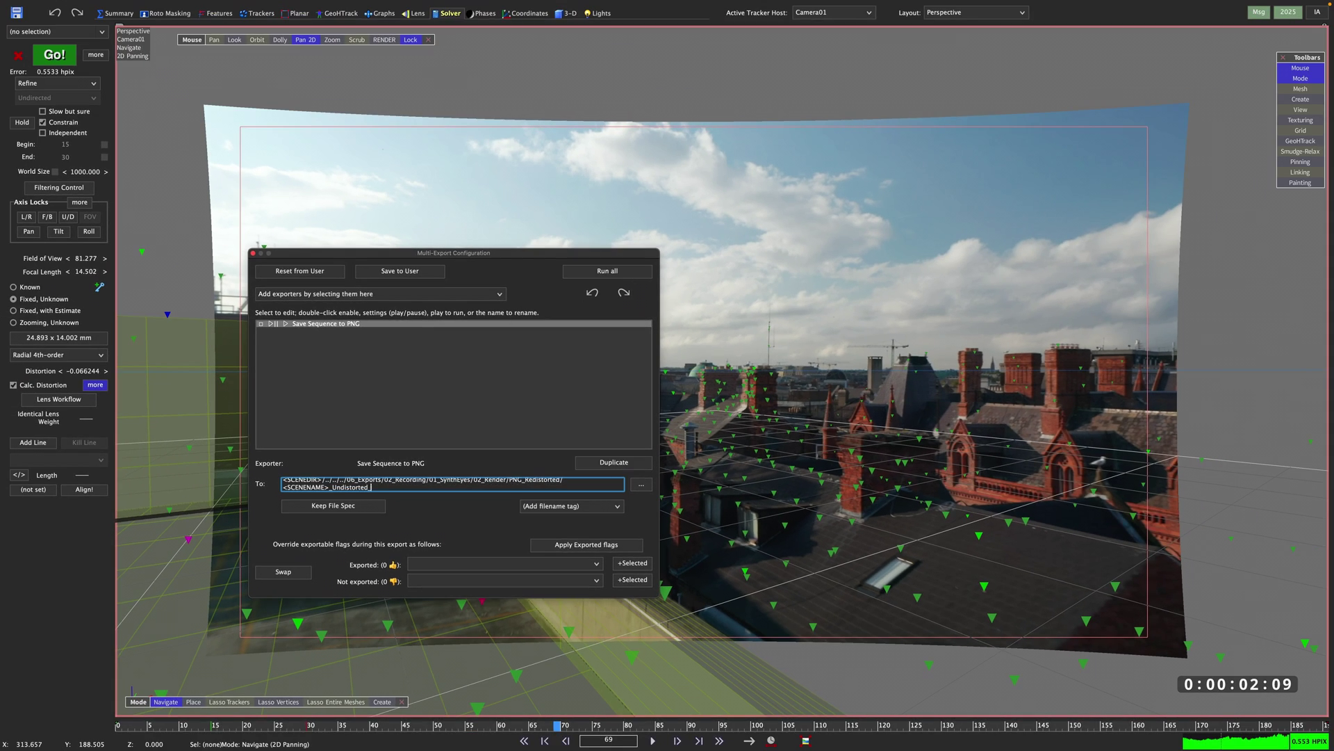
# - Add Alembic 1.5+, Nuke (Current) and Save Sequence to MOV exporters, then select the Nuke stage
pyautogui.click(381, 293)
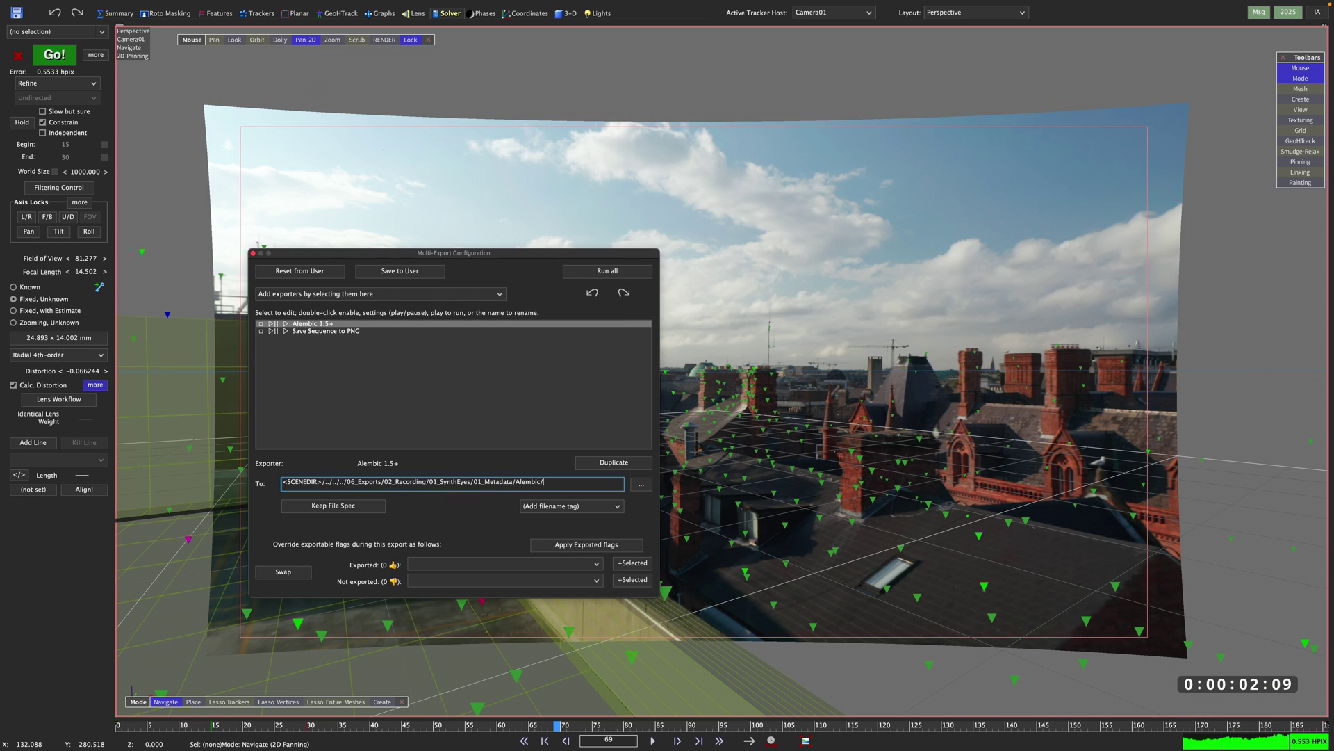
pyautogui.press('Return')
pyautogui.click(381, 293)
pyautogui.click(326, 441)
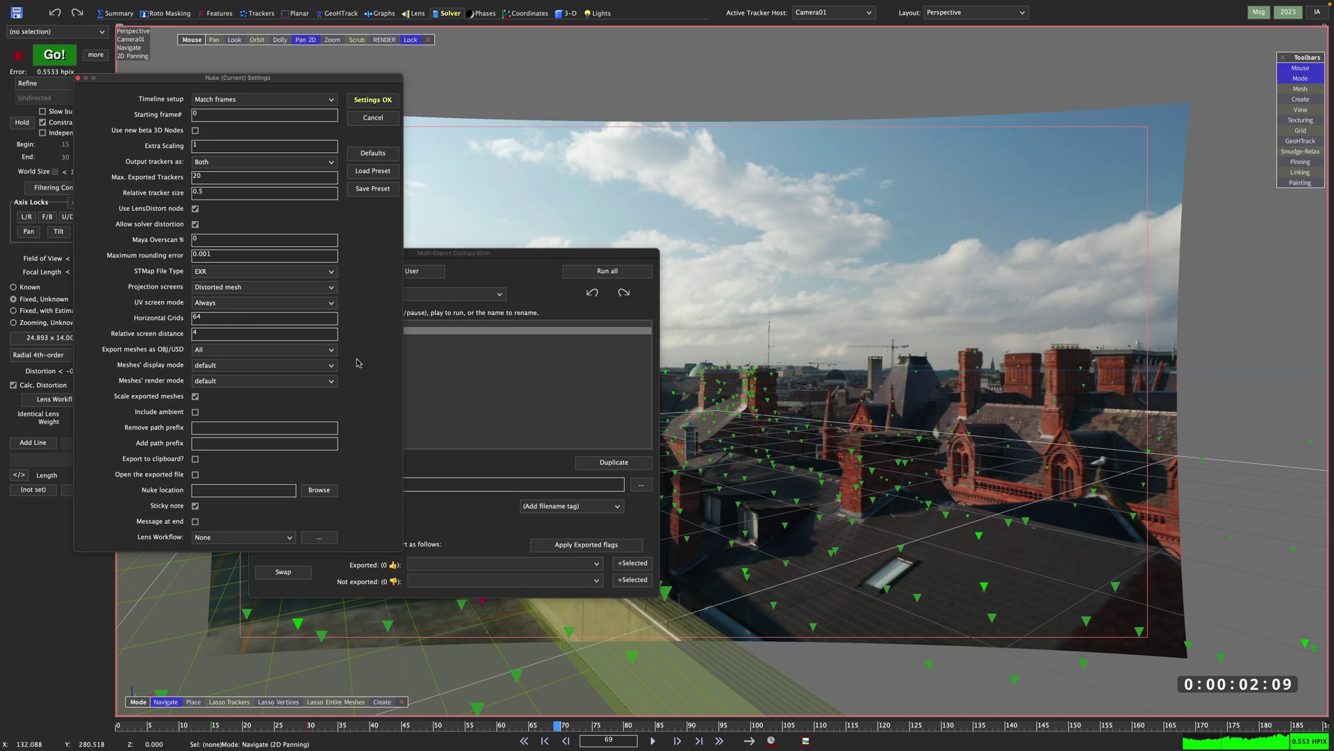
pyautogui.press('Return')
pyautogui.click(381, 294)
pyautogui.click(327, 549)
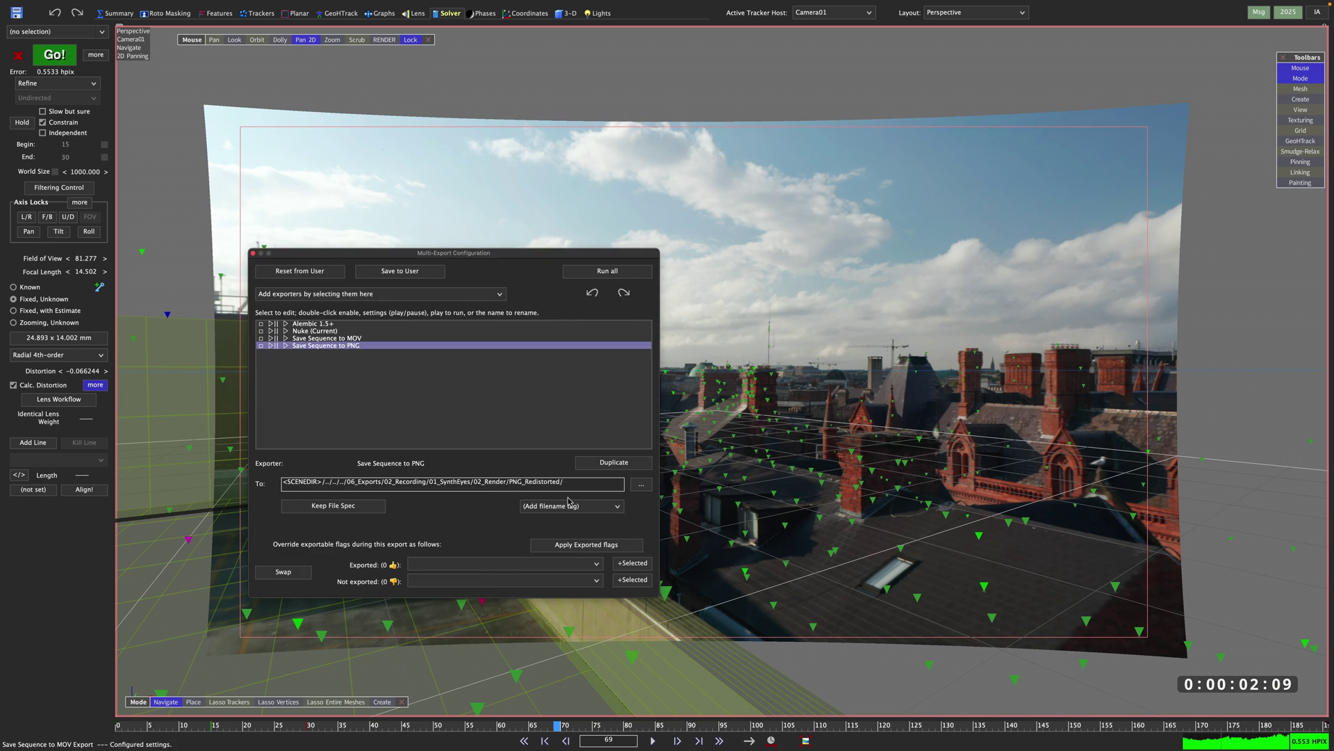
pyautogui.click(272, 332)
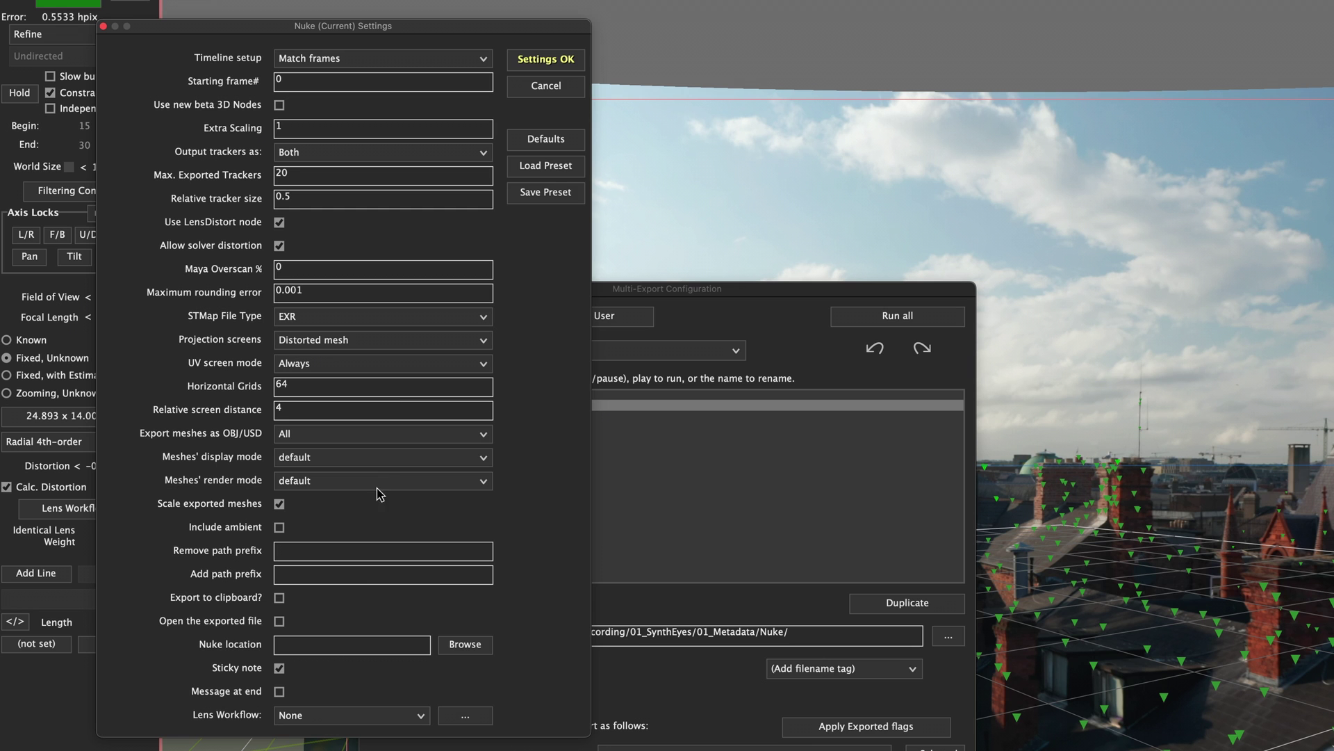
# - Set Nuke lens workflow to Redistorted (2) and save user preset 'Nuke (Current) - Radial 4th Order'
pyautogui.click(312, 715)
pyautogui.click(338, 694)
pyautogui.click(550, 192)
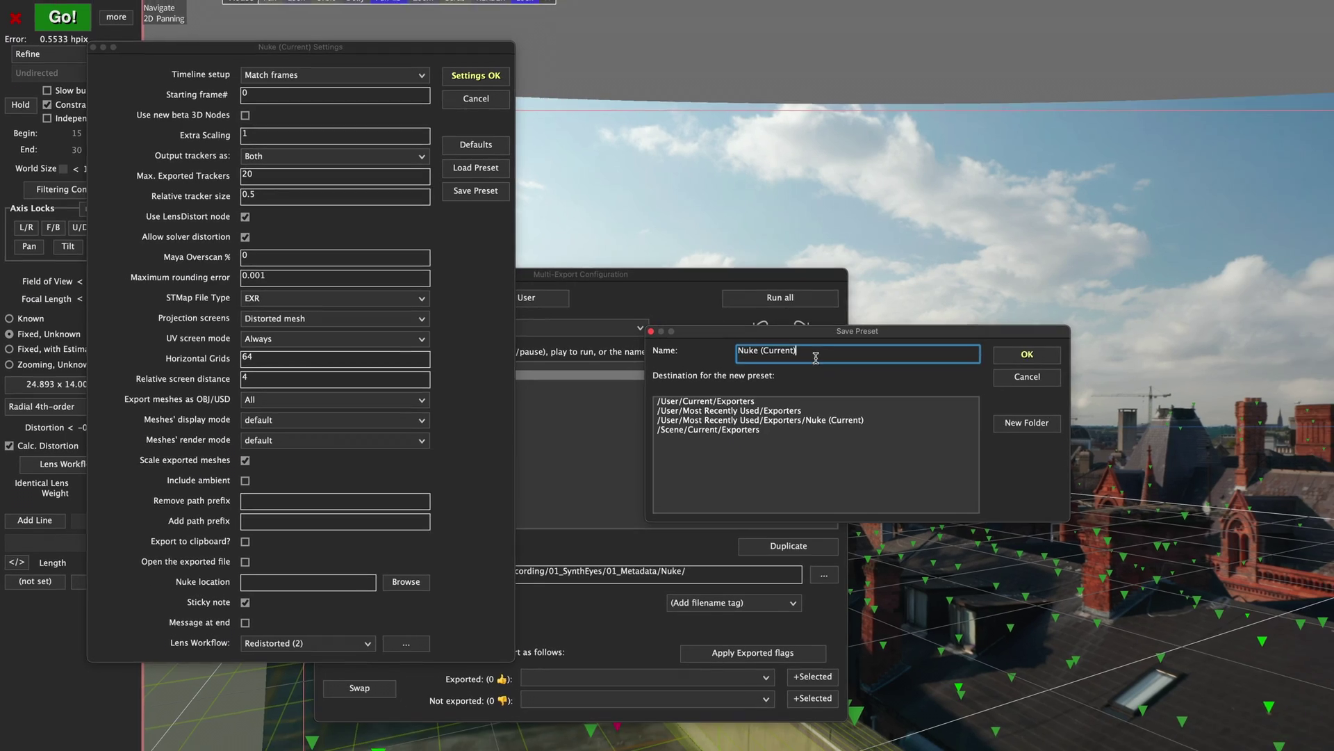
pyautogui.write('-')
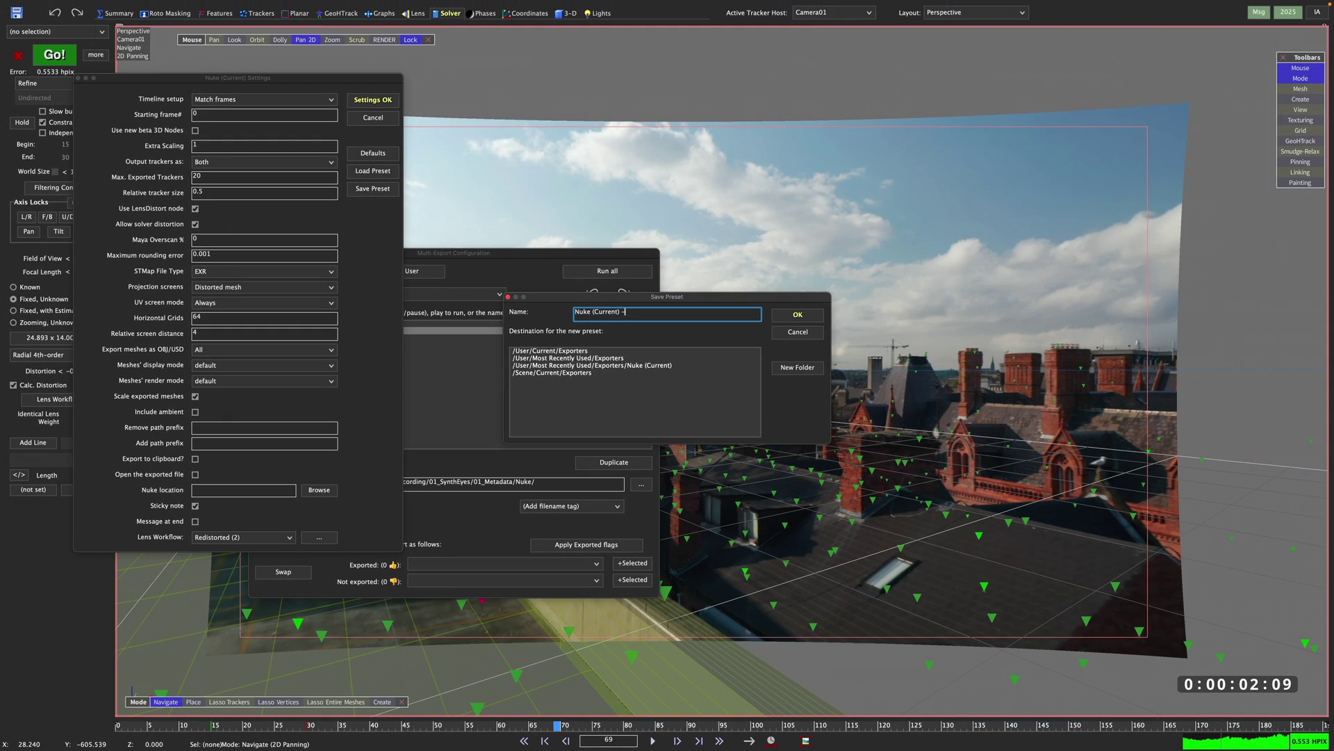
pyautogui.write(' Radial 4th Order')
pyautogui.click(553, 350)
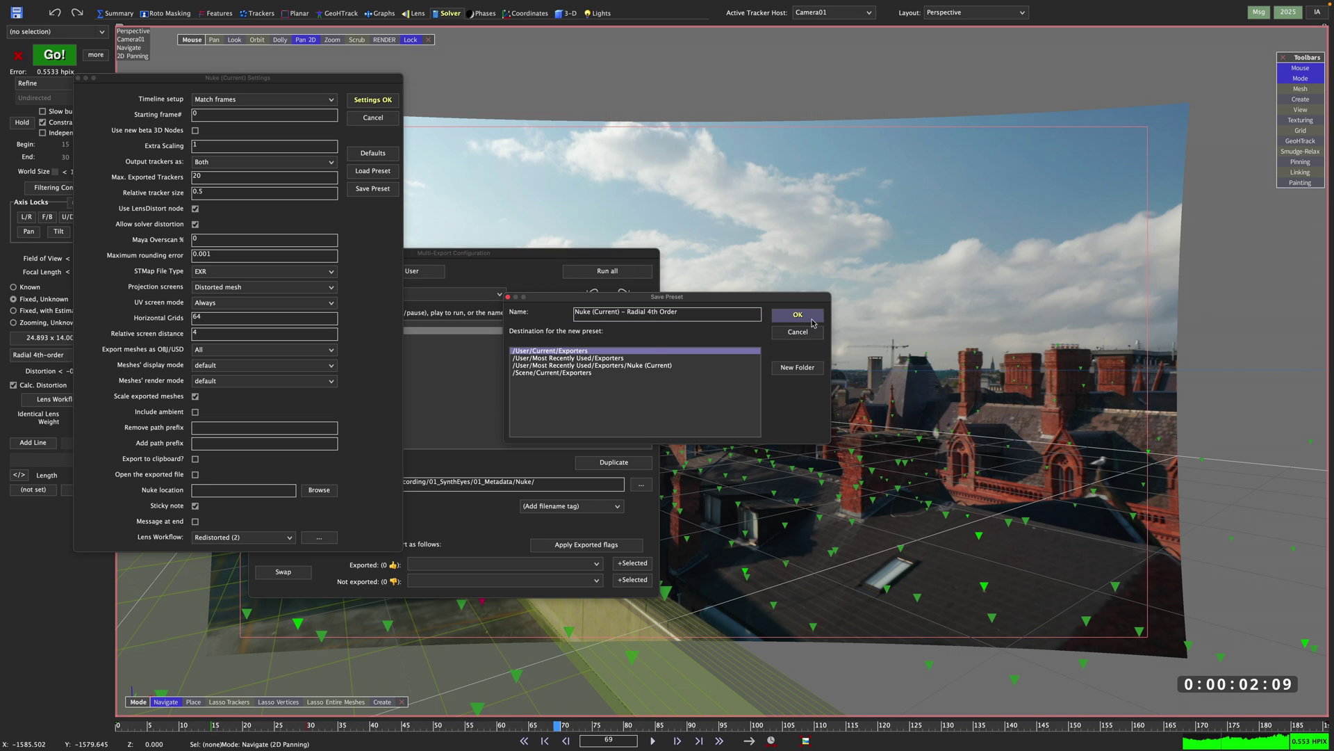
pyautogui.click(810, 320)
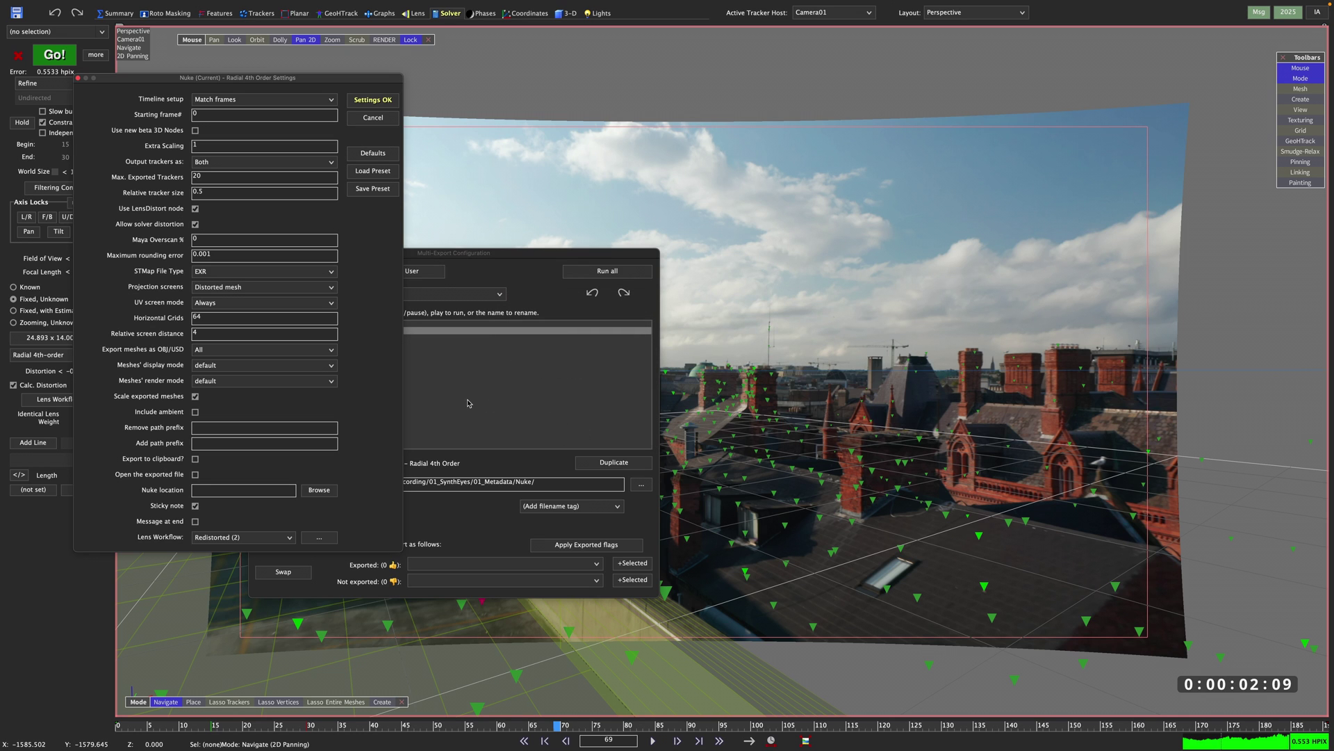
pyautogui.click(371, 100)
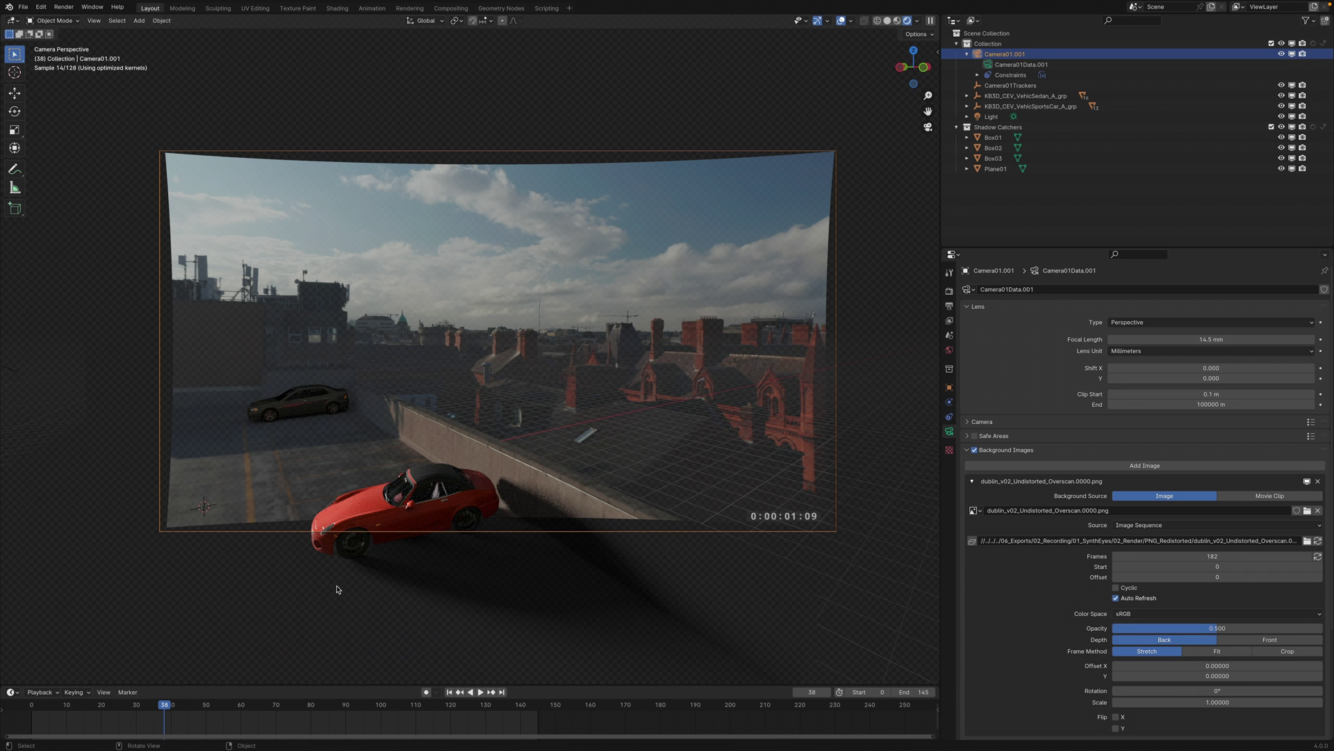
# - Zoom and pan the Blender camera view in on the red CG car
pyautogui.scroll(5, 357, 549)
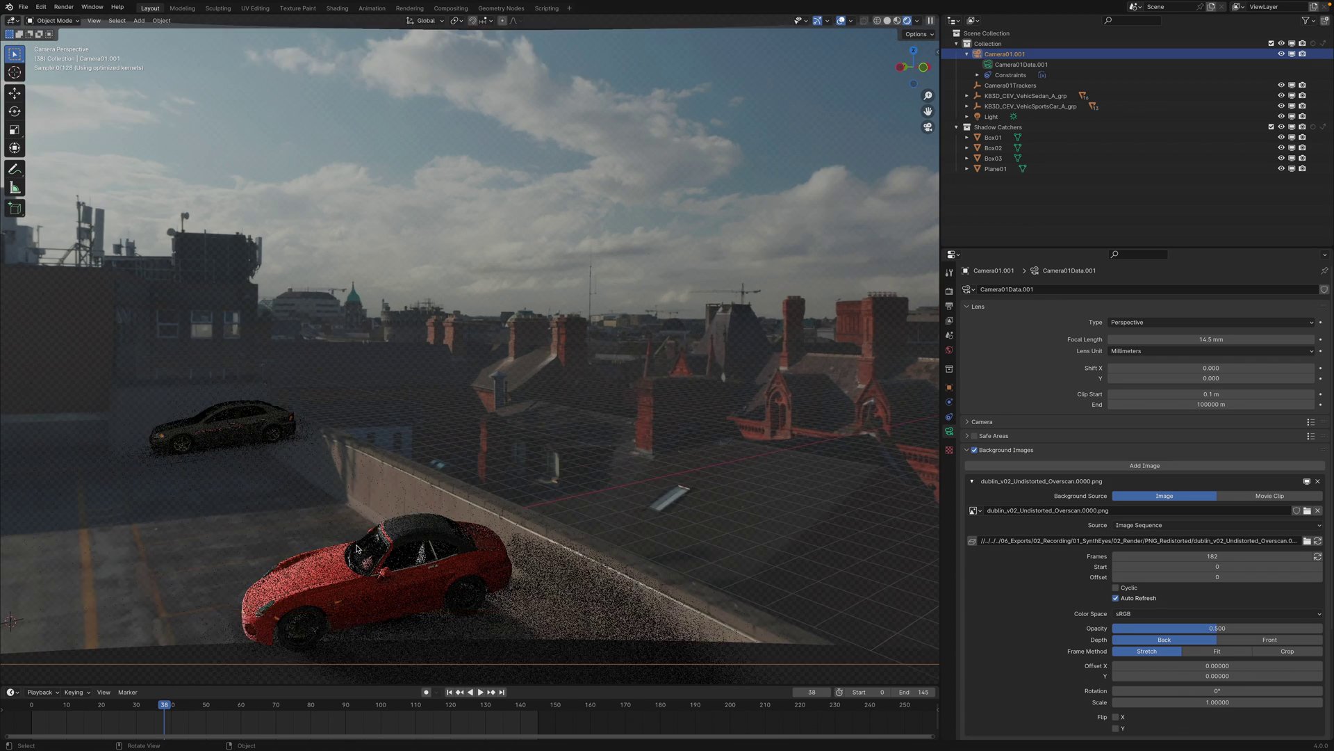
pyautogui.keyDown('shift'); pyautogui.moveTo(356, 548); pyautogui.dragTo(287, 417, button='middle'); pyautogui.keyUp('shift')
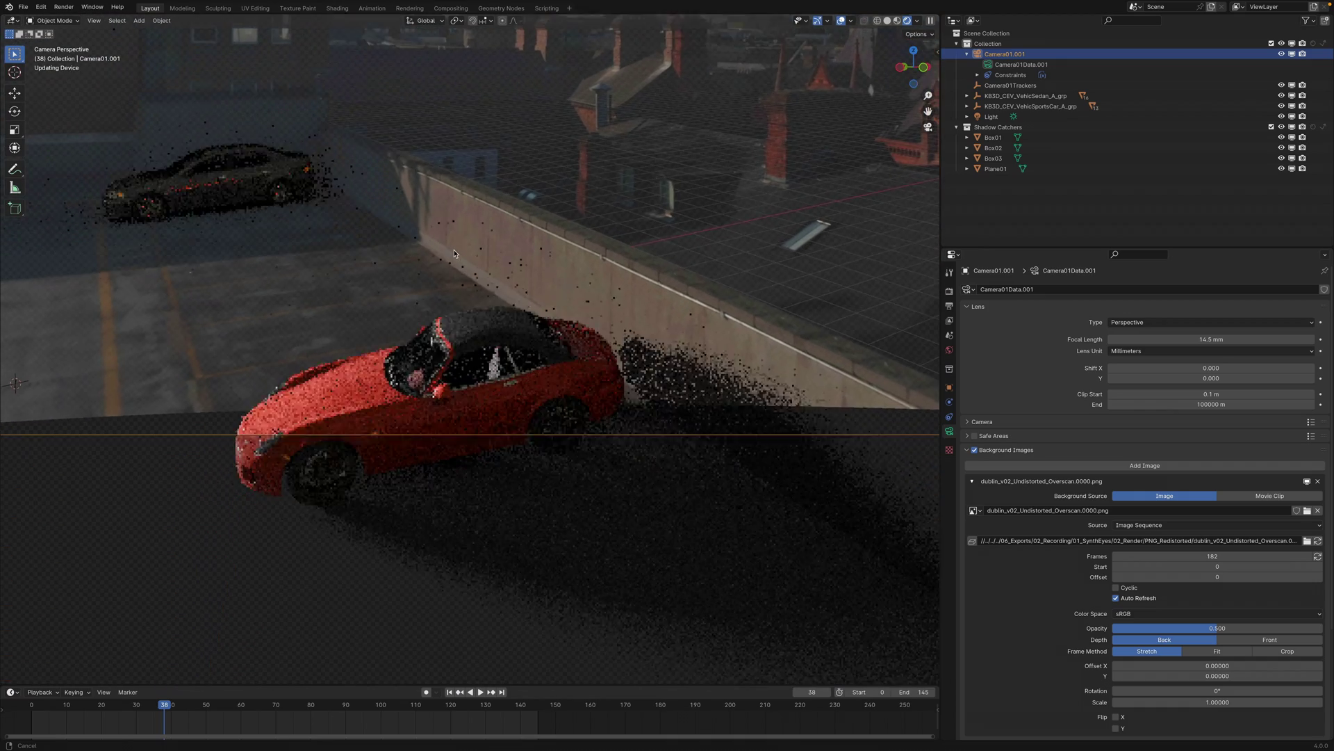
pyautogui.scroll(3, 268, 448)
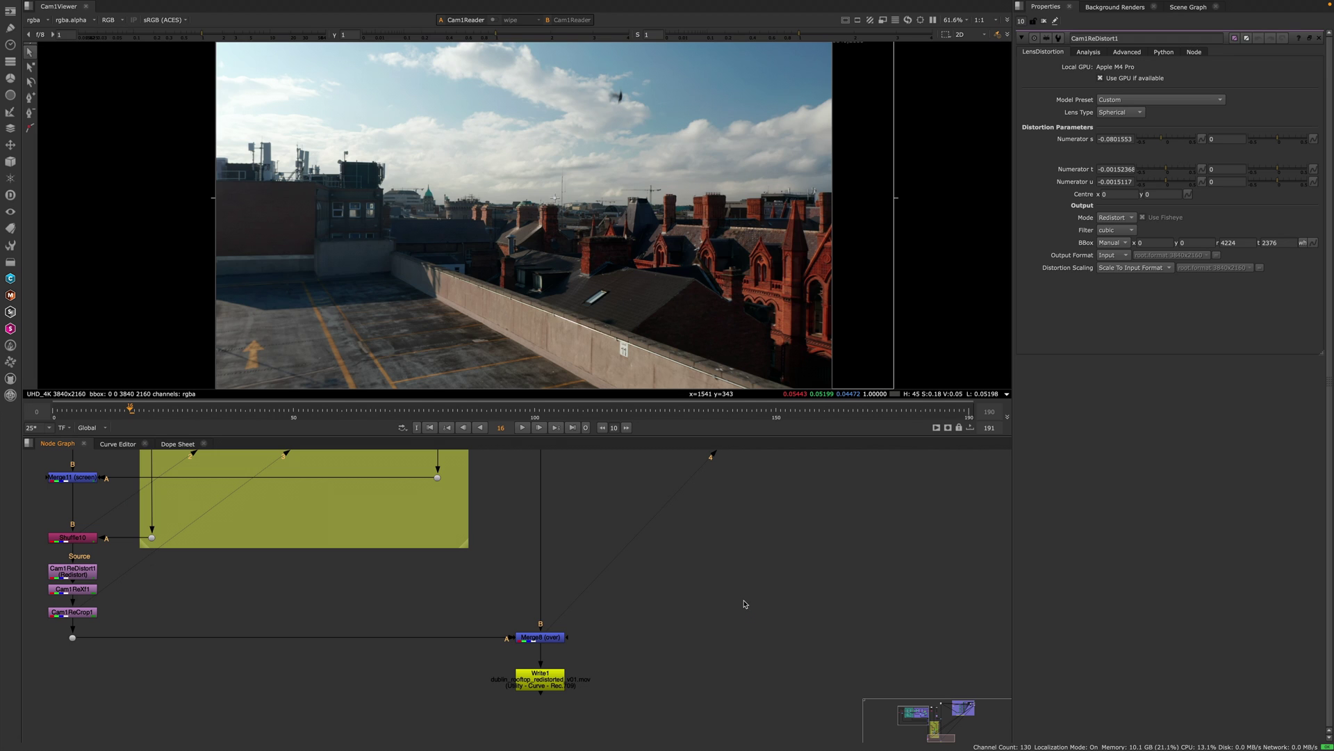
# - View Shuffle10's raw cars, Cam1ReCrop1's redistorted layer, then the Merge8 composite
pyautogui.press('1')
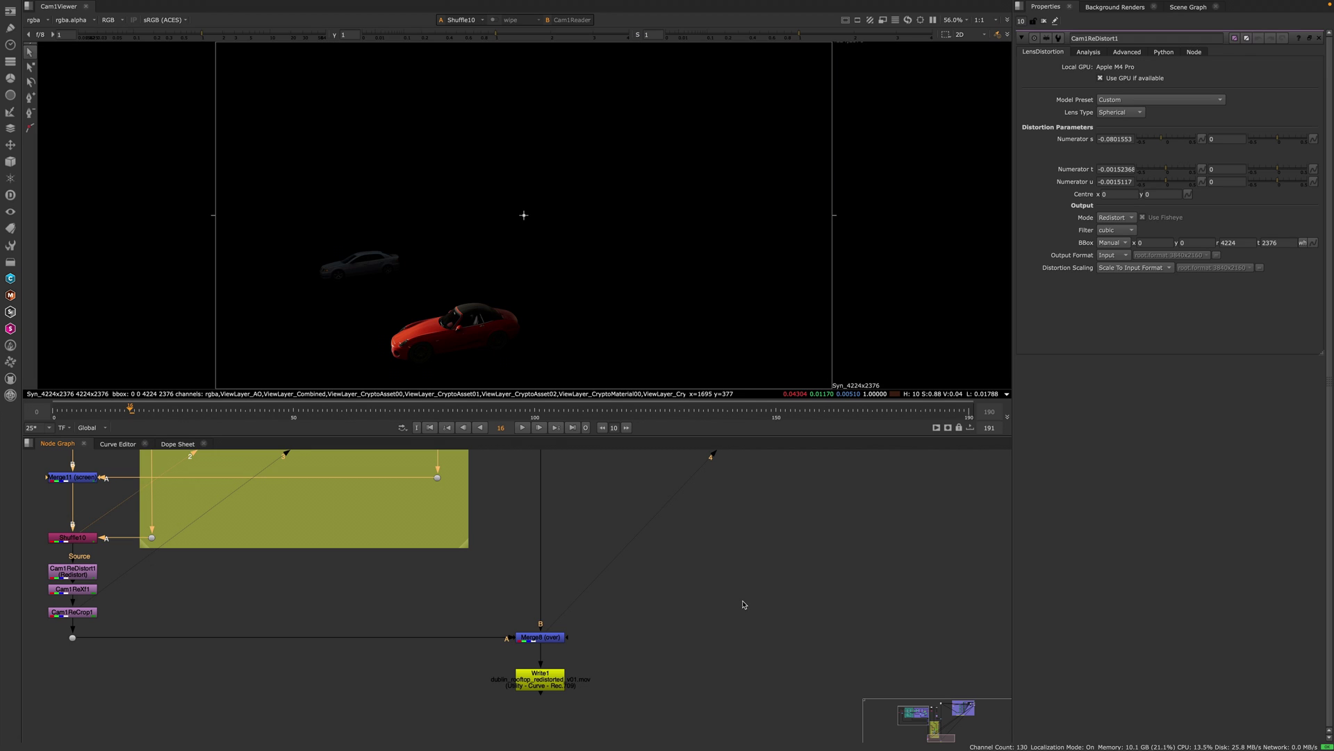
pyautogui.press('2')
pyautogui.press('4')
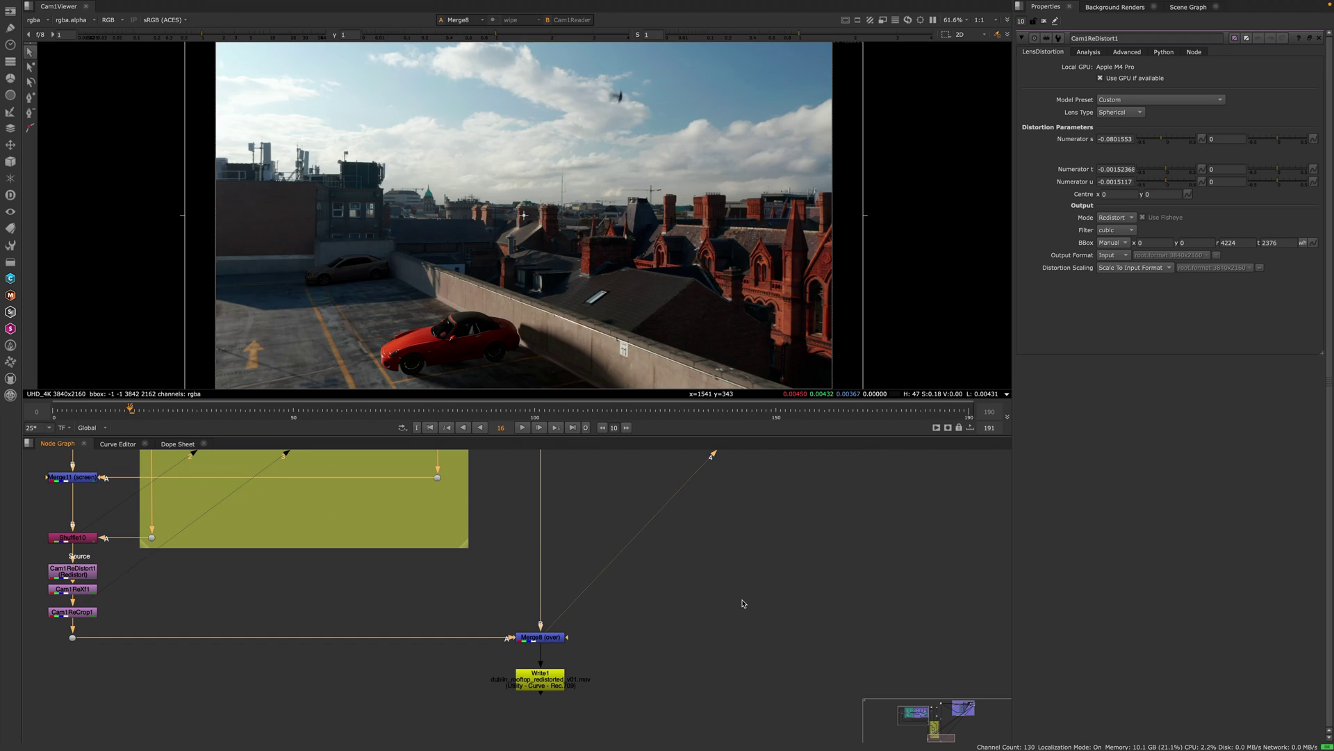